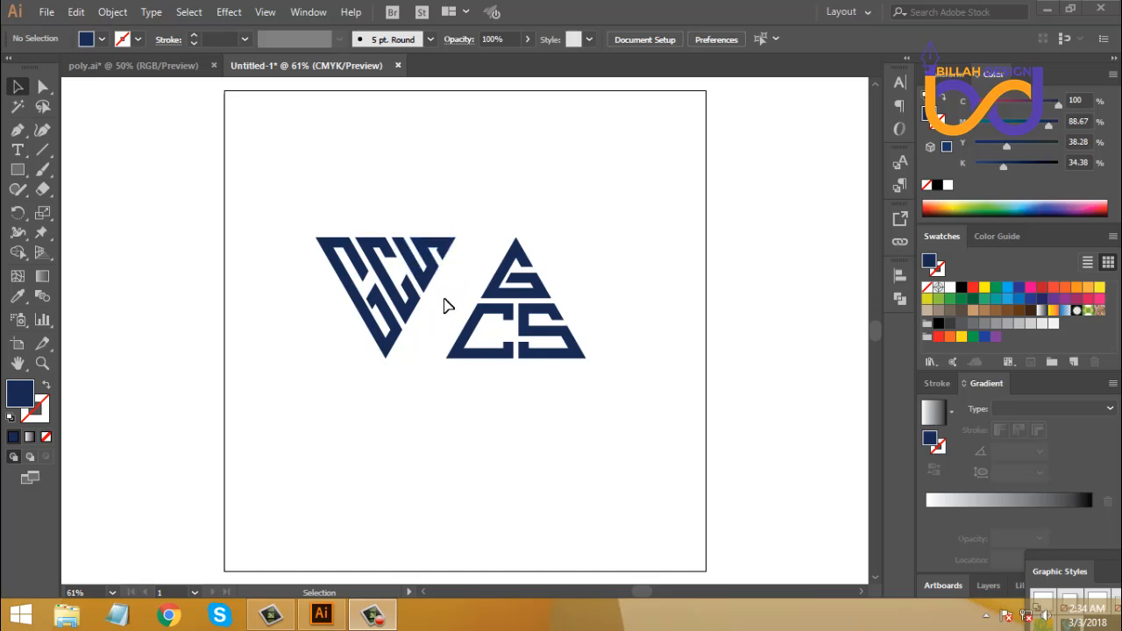
# Move the two finished GCS logos to the upper right of the artboard and activate the Polygon tool.
pyautogui.moveTo(458, 328); pyautogui.dragTo(564, 362)
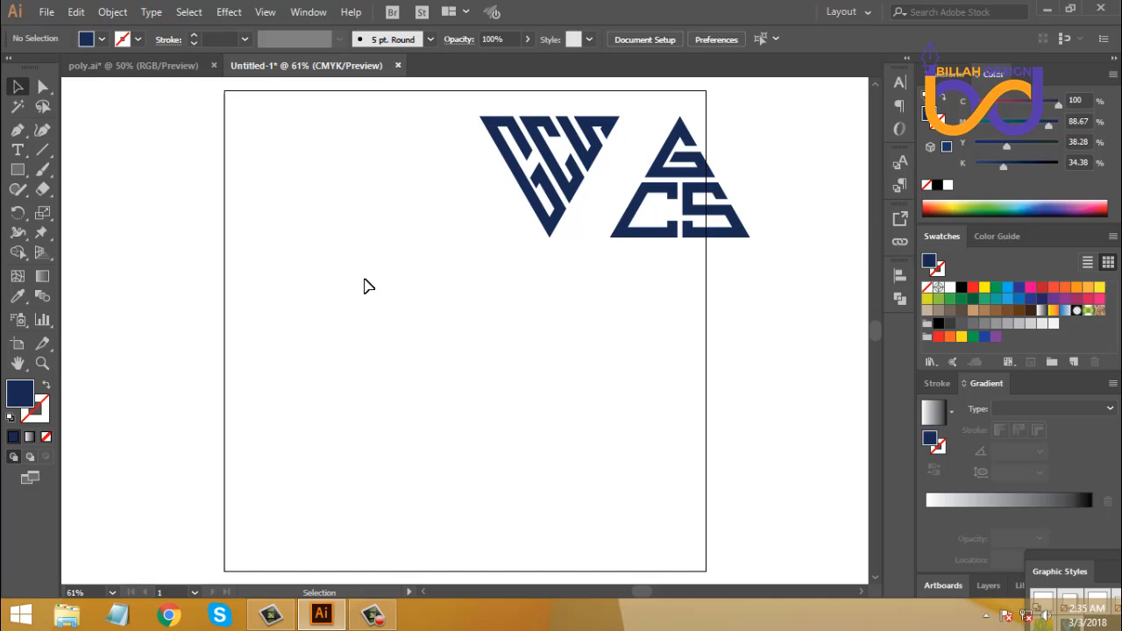
pyautogui.moveTo(19, 171); pyautogui.dragTo(79, 226)
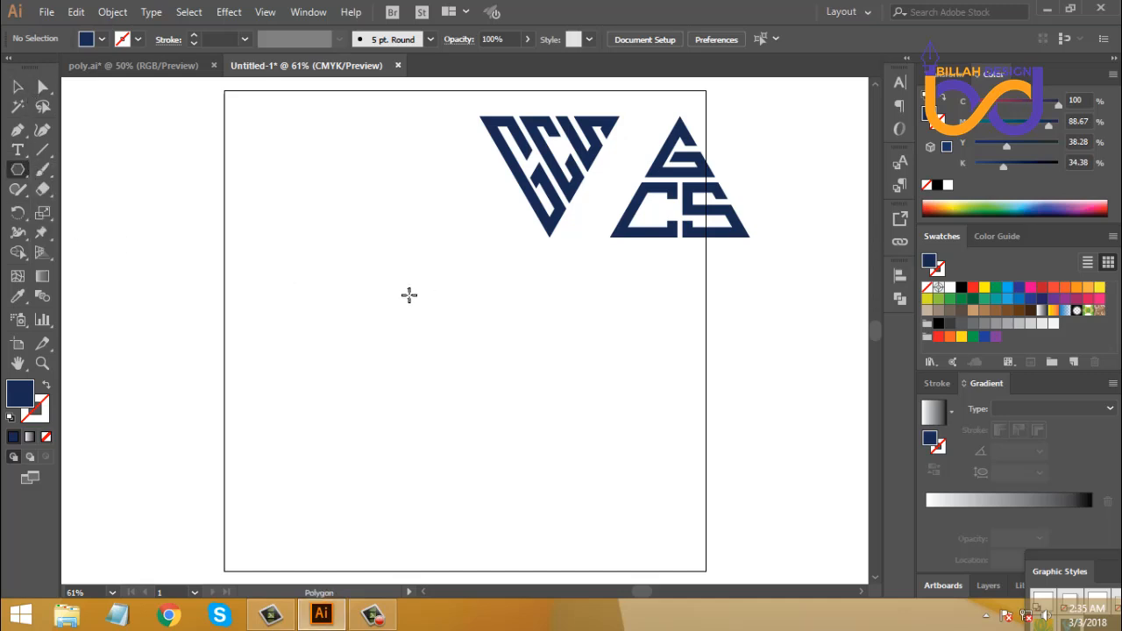
pyautogui.click(393, 294)
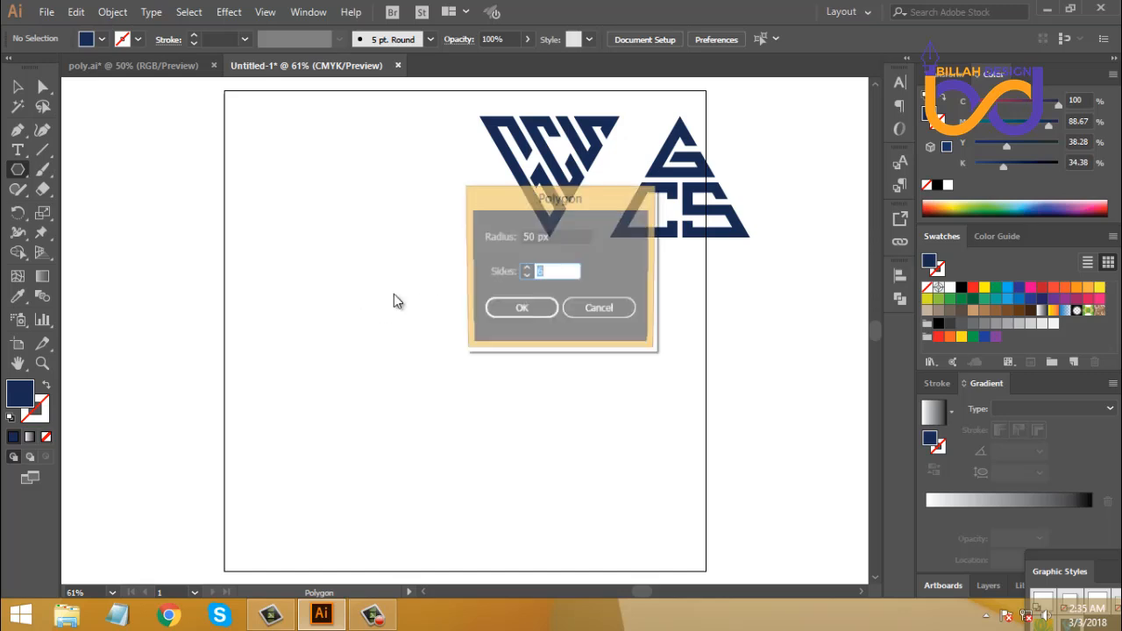
pyautogui.moveTo(597, 228); pyautogui.dragTo(624, 274)
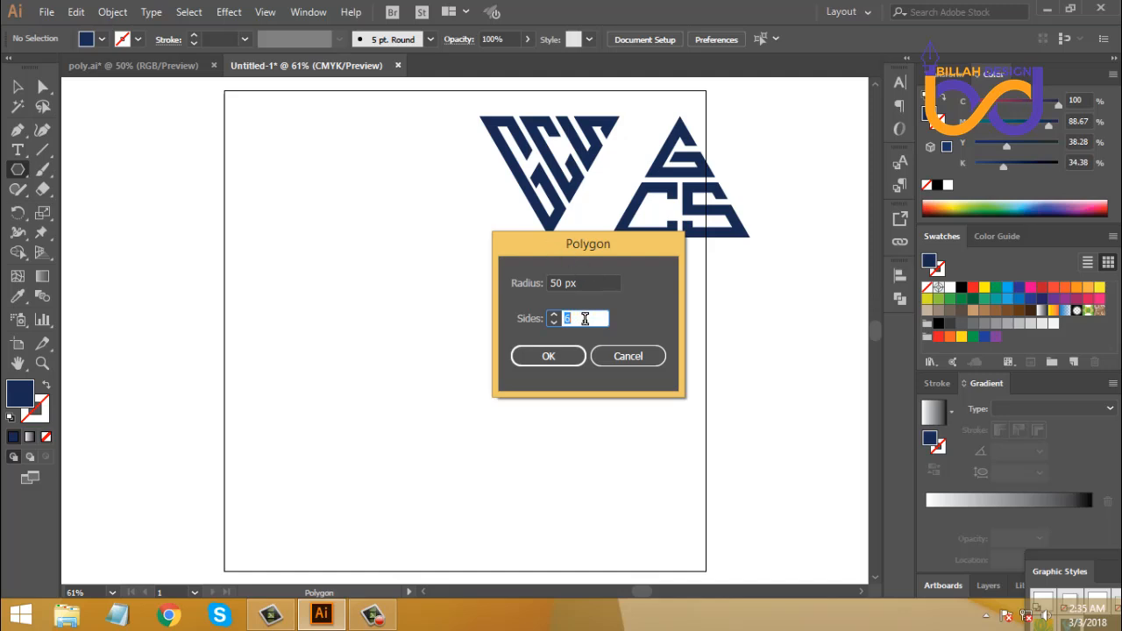
pyautogui.click(626, 356)
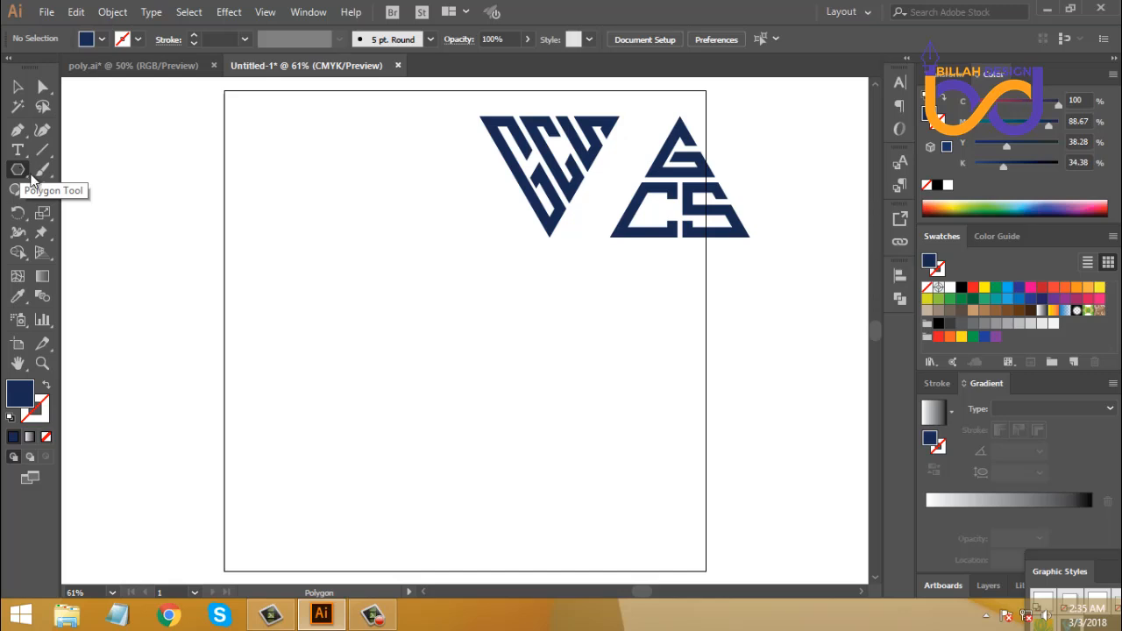
# Draw an upright triangle left of the artboard's centre and swap its fill and stroke, leaving a navy outline without fill.
pyautogui.moveTo(363, 254); pyautogui.dragTo(441, 351)
pyautogui.press('Down')
pyautogui.press('Down')
pyautogui.press('Down')
pyautogui.press('v')
pyautogui.click(50, 387)
pyautogui.click(570, 333)
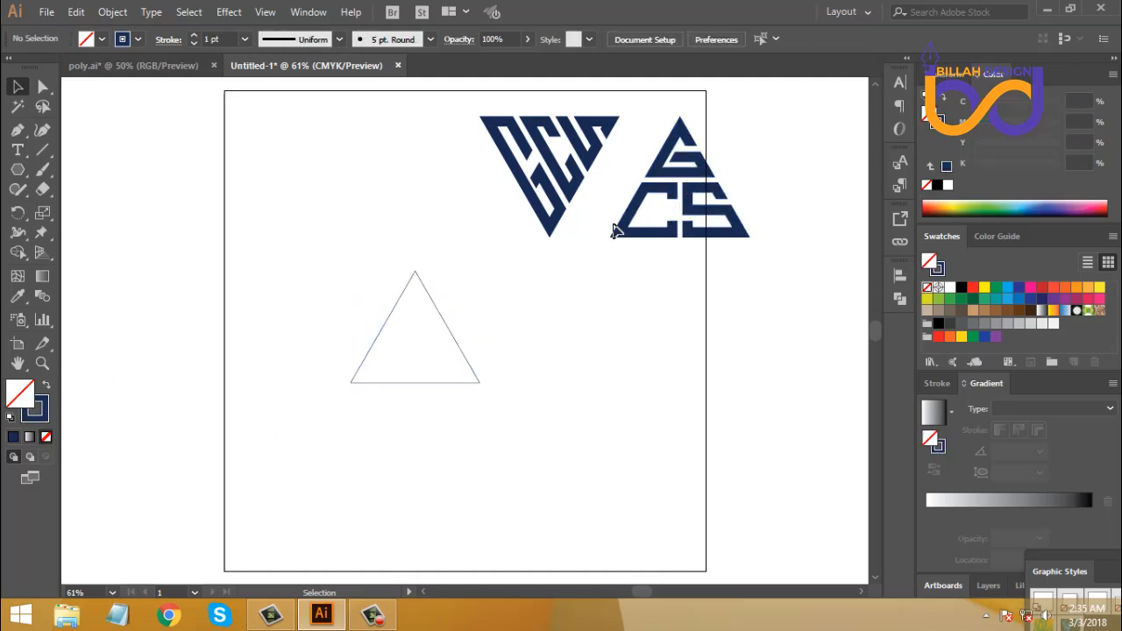
# Draw a thin horizontal rectangle across the middle of the triangle, extending past both sides.
pyautogui.click(18, 169)
pyautogui.press('m')
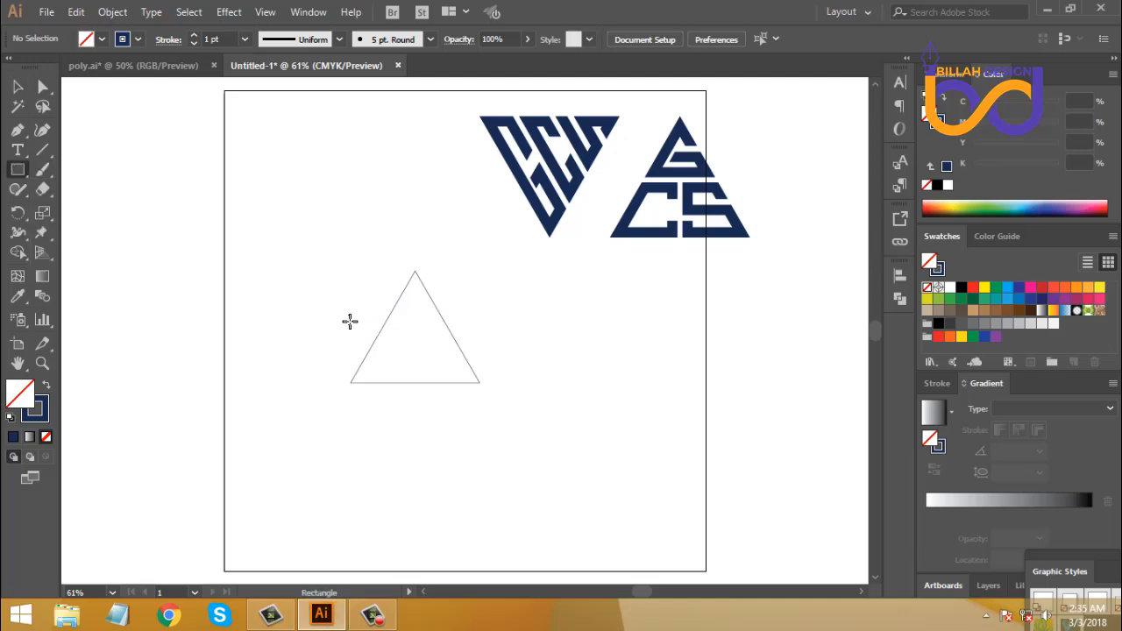
pyautogui.moveTo(342, 322); pyautogui.dragTo(496, 324)
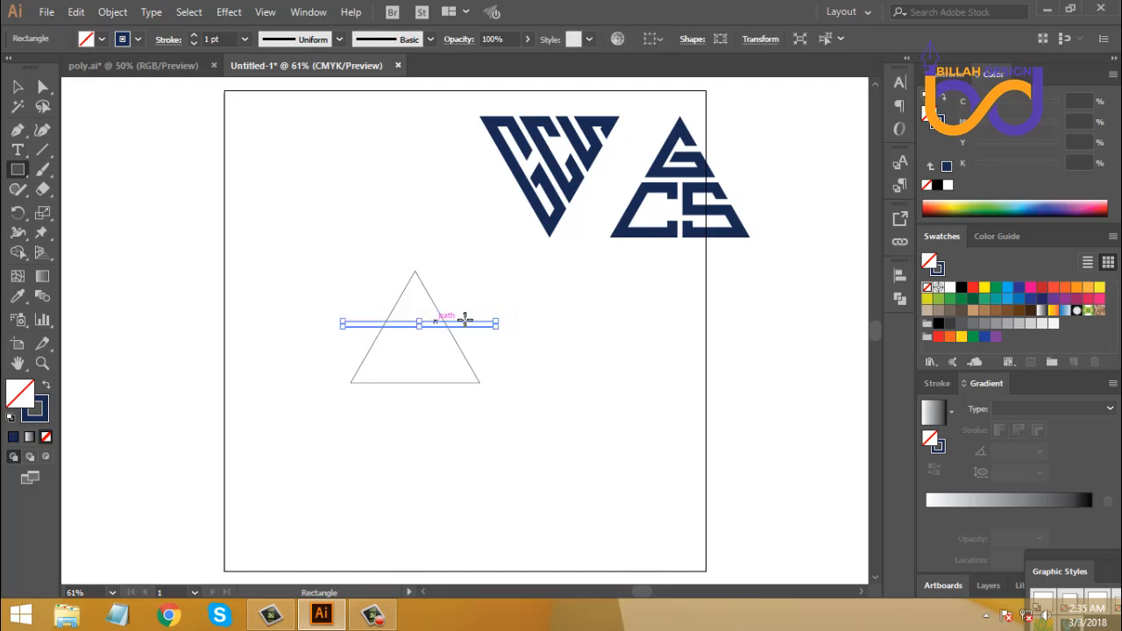
pyautogui.click(18, 86)
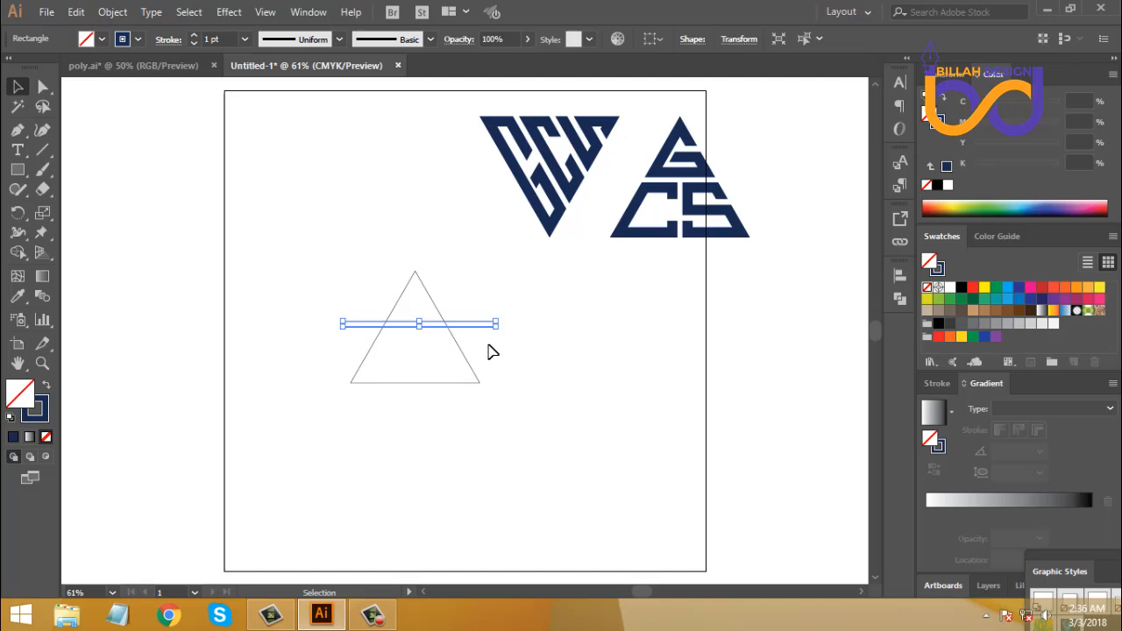
# Nudge the thin horizontal rectangle slightly down across the triangle.
pyautogui.click(505, 359)
pyautogui.click(481, 326)
pyautogui.press('Down')
pyautogui.press('Down')
pyautogui.press('Down')
pyautogui.press('Down')
pyautogui.press('Down')
pyautogui.press('Down')
pyautogui.press('Down')
pyautogui.press('Down')
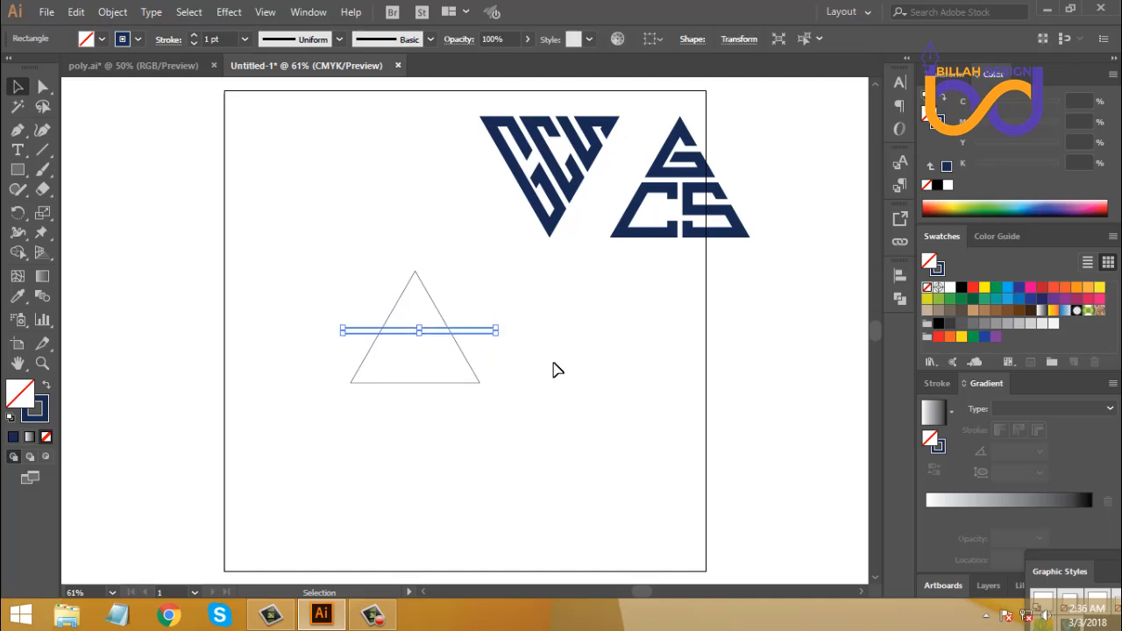
pyautogui.click(538, 390)
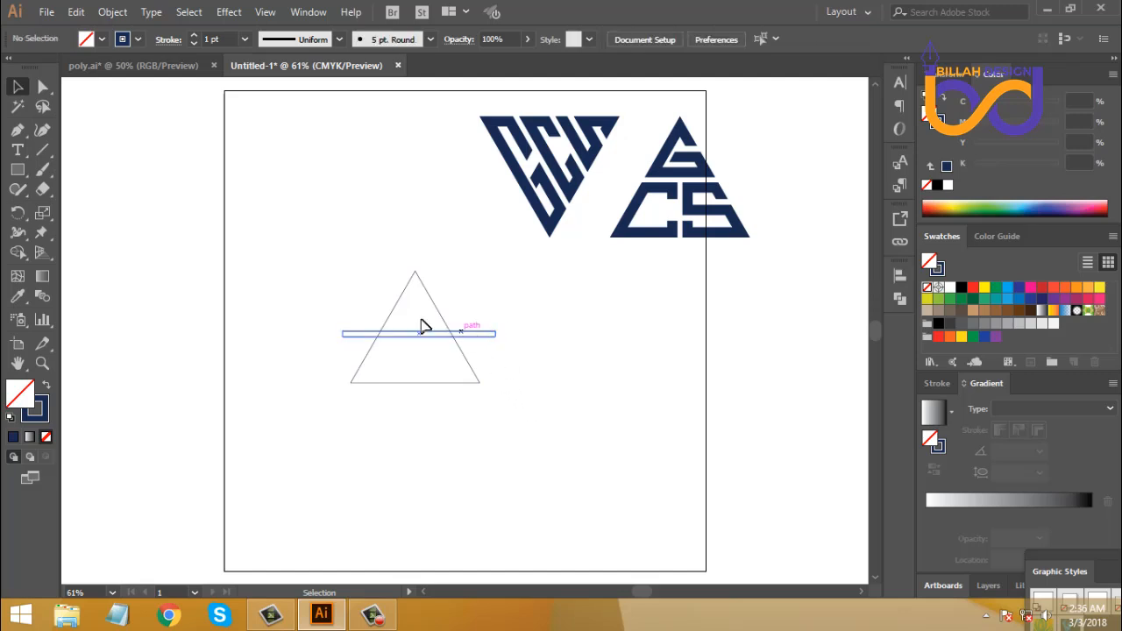
# Duplicate the thin bar, rotate the copy to vertical and place it to the right of the triangle.
pyautogui.hotkey('ctrl', '+')
pyautogui.hotkey('ctrl', '+')
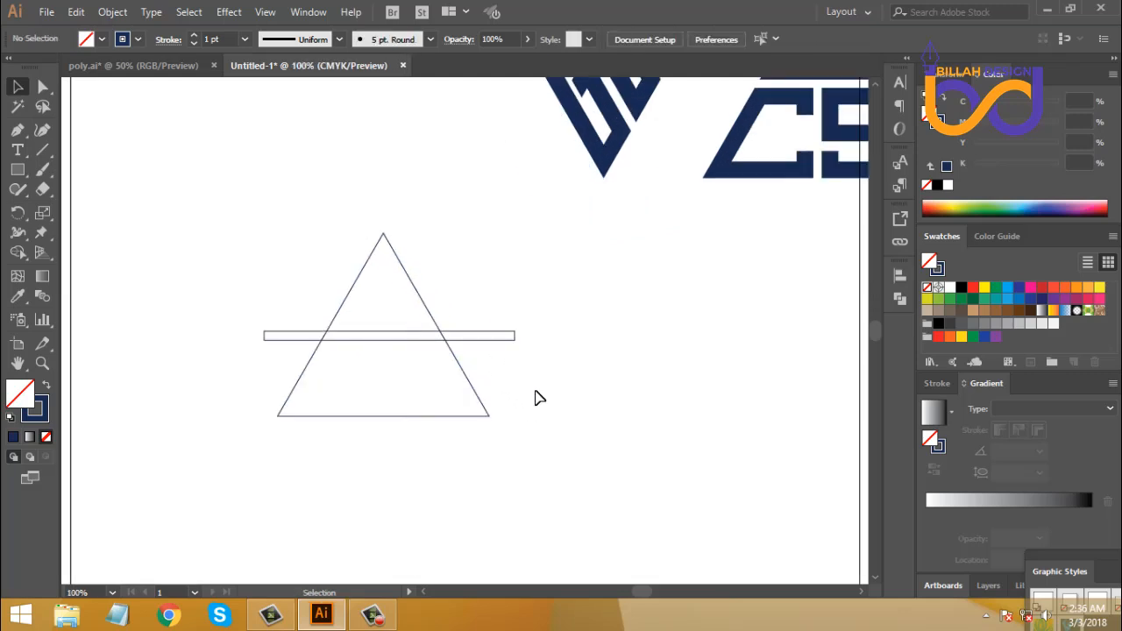
pyautogui.moveTo(535, 395); pyautogui.dragTo(541, 359)
pyautogui.moveTo(434, 256); pyautogui.dragTo(441, 255)
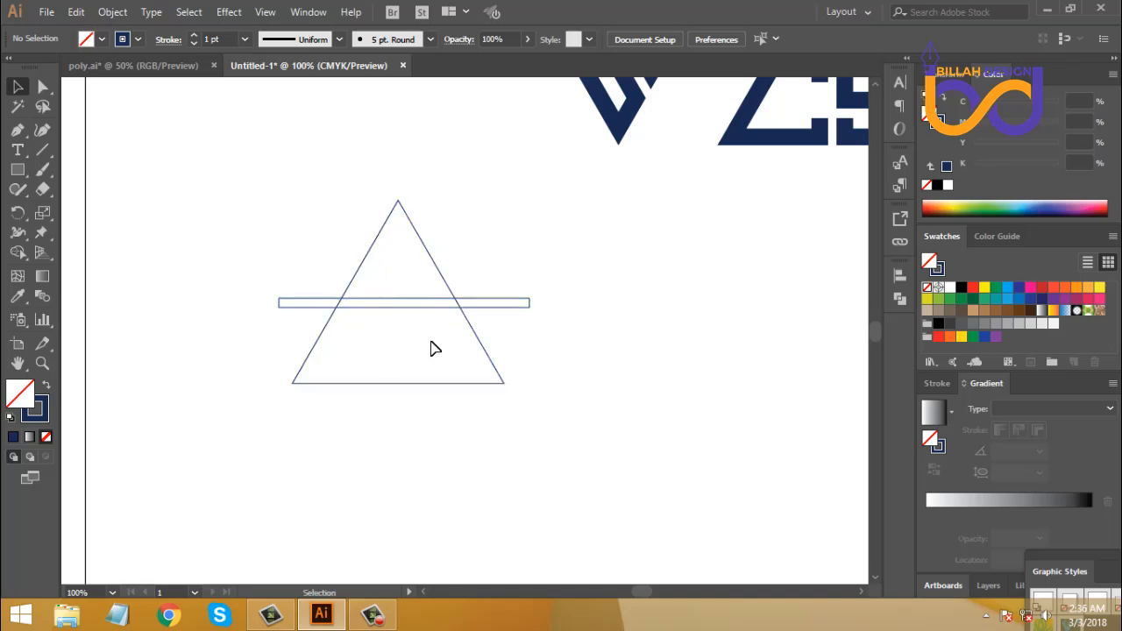
pyautogui.moveTo(518, 320); pyautogui.dragTo(597, 440)
pyautogui.moveTo(577, 369); pyautogui.dragTo(485, 305)
pyautogui.click(526, 456)
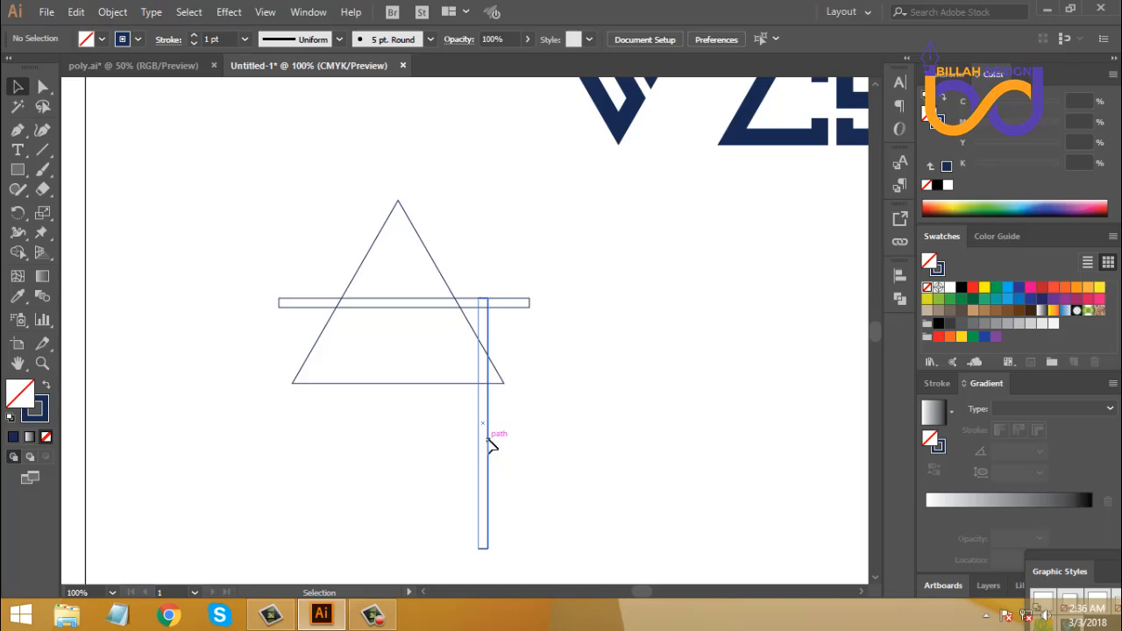
pyautogui.moveTo(489, 445); pyautogui.dragTo(614, 445)
pyautogui.click(518, 353)
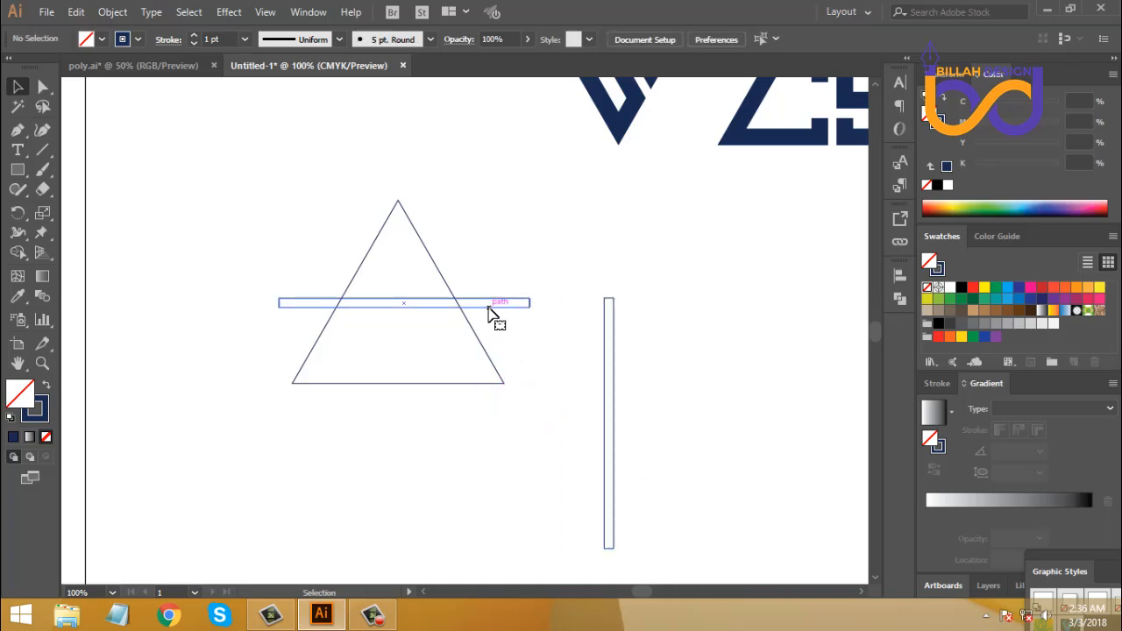
# Select the triangle with the horizontal bar and align their centres vertically.
pyautogui.click(488, 307)
pyautogui.click(452, 294)
pyautogui.click(515, 346)
pyautogui.moveTo(481, 260); pyautogui.dragTo(428, 307)
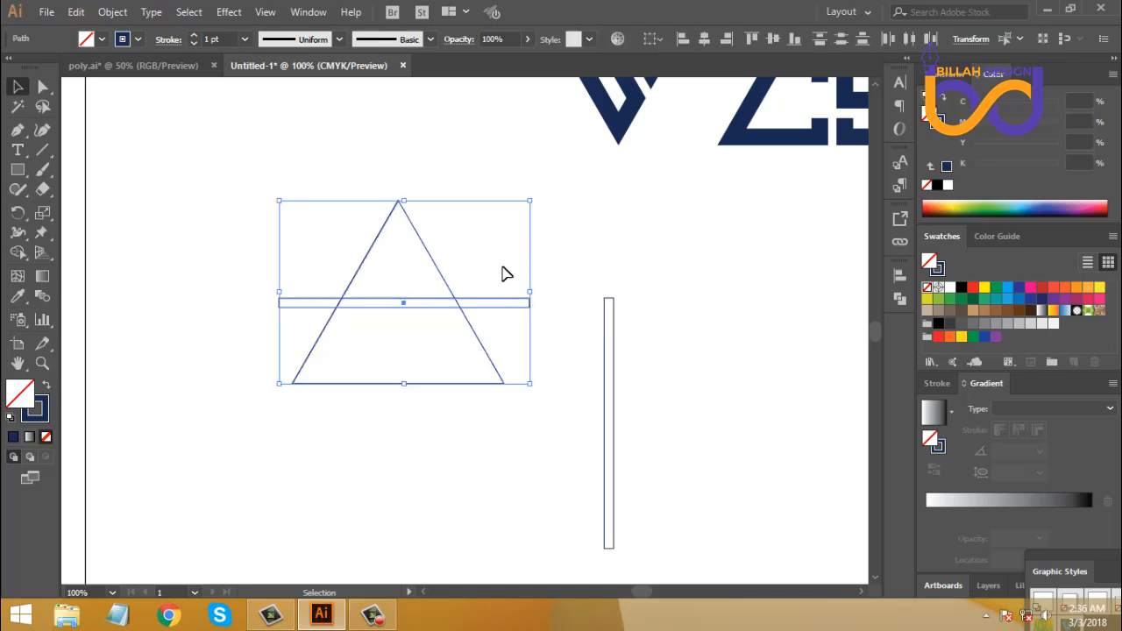
pyautogui.click(775, 42)
pyautogui.click(423, 275)
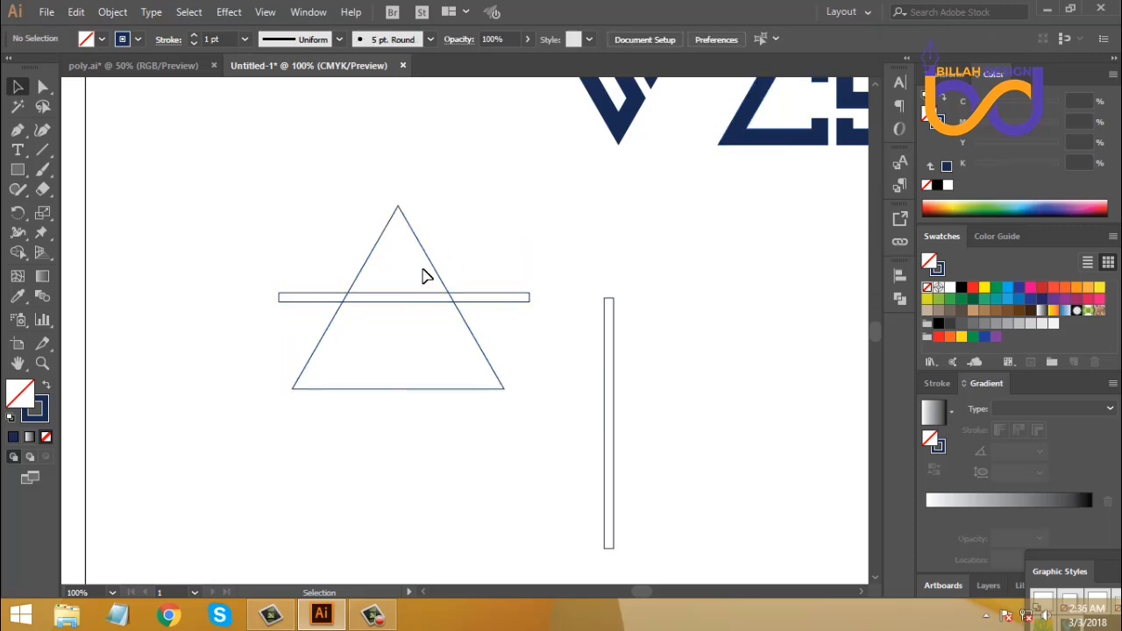
# Nudge the horizontal bar down to just below the middle of the triangle's height.
pyautogui.click(487, 297)
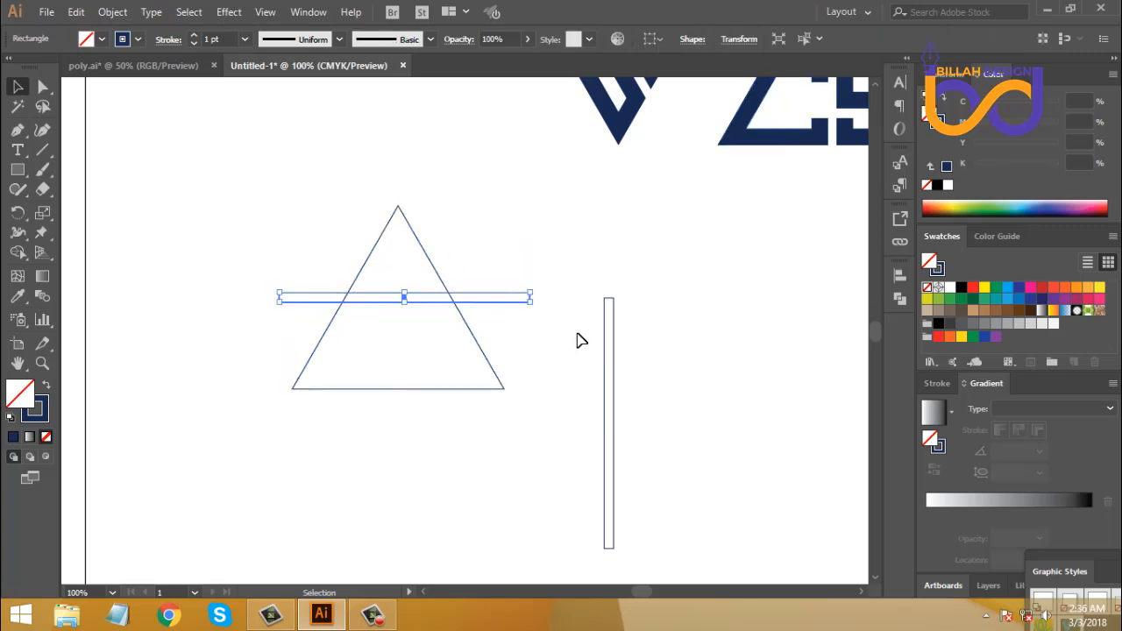
pyautogui.press('Down')
pyautogui.press('Down')
pyautogui.press('Down')
pyautogui.press('Down')
pyautogui.press('Down')
pyautogui.press('Down')
pyautogui.press('Down')
pyautogui.press('Down')
pyautogui.press('Down')
pyautogui.press('Down')
pyautogui.press('Down')
pyautogui.press('Down')
pyautogui.press('Down')
pyautogui.press('Down')
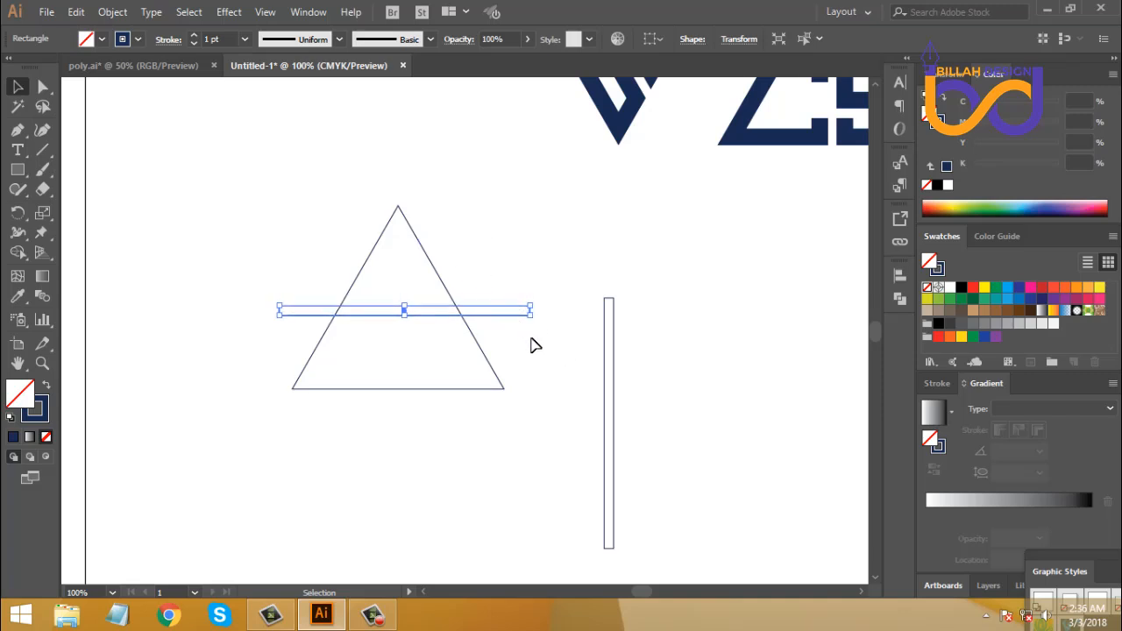
pyautogui.press('Down')
pyautogui.click(495, 270)
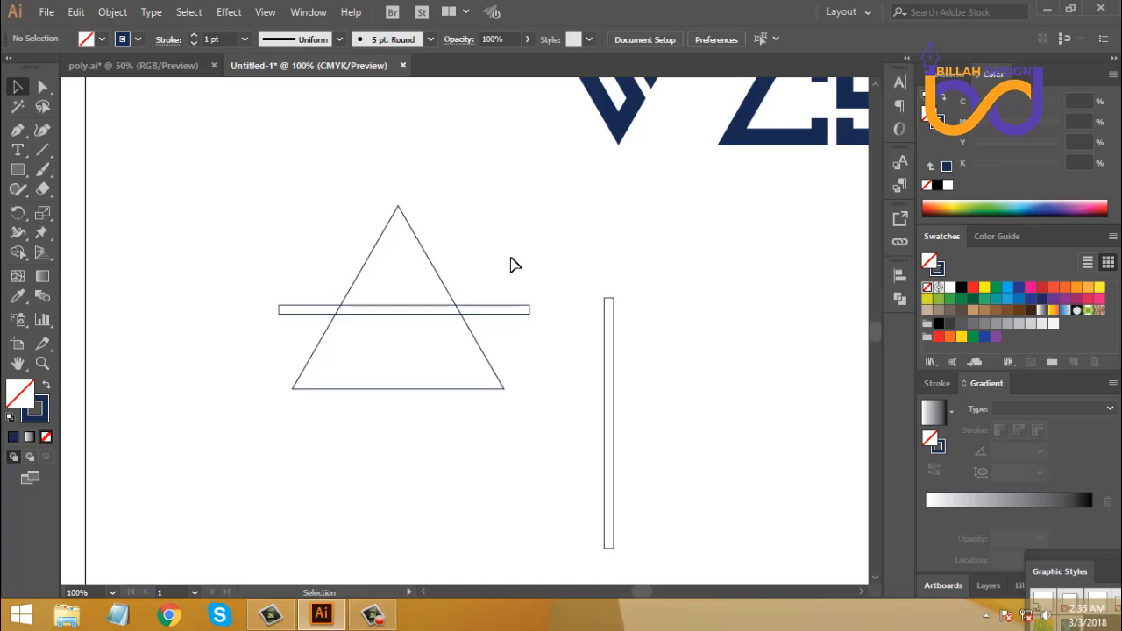
# Subtract the horizontal bar from the triangle with Minus Front and ungroup the resulting pieces.
pyautogui.moveTo(511, 254); pyautogui.dragTo(410, 358)
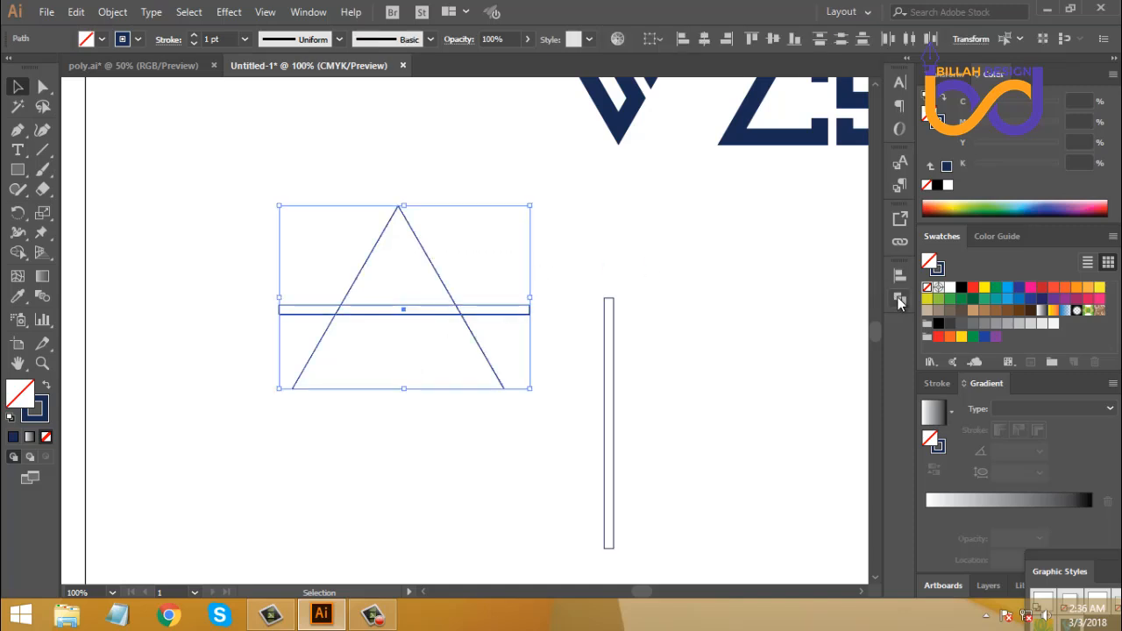
pyautogui.click(898, 299)
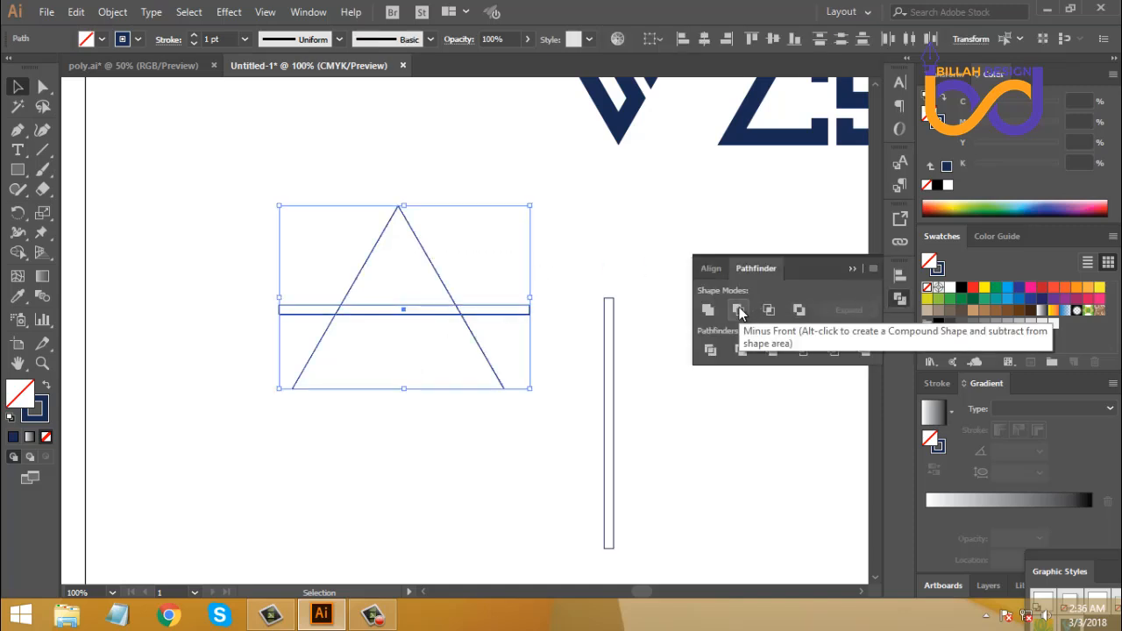
pyautogui.click(738, 311)
pyautogui.click(897, 301)
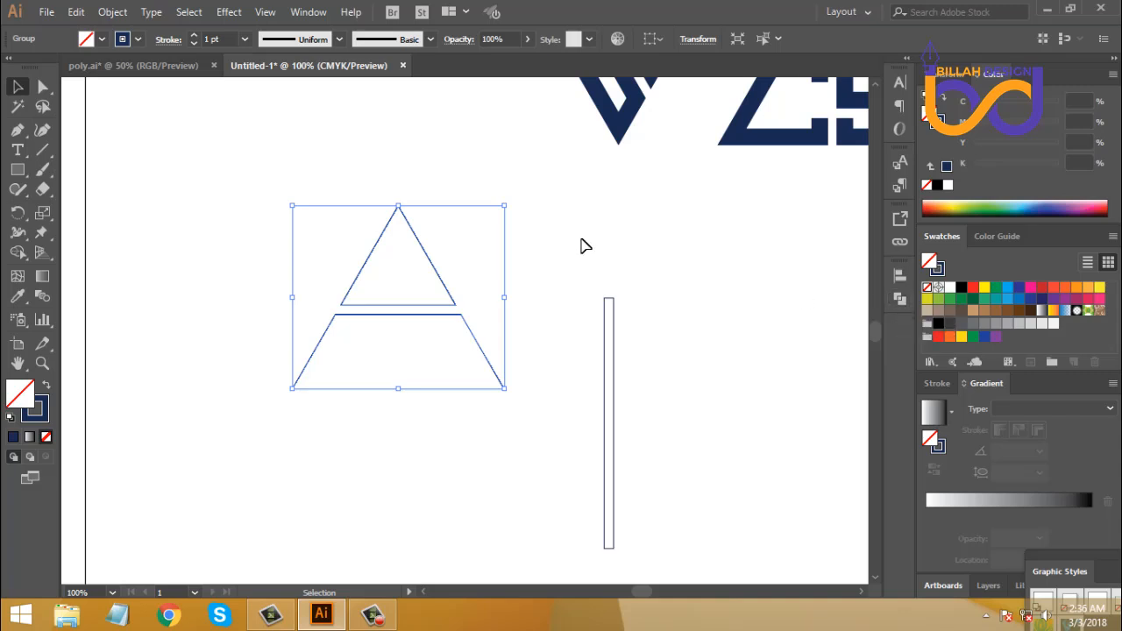
pyautogui.rightClick(580, 239)
pyautogui.click(663, 375)
pyautogui.click(646, 383)
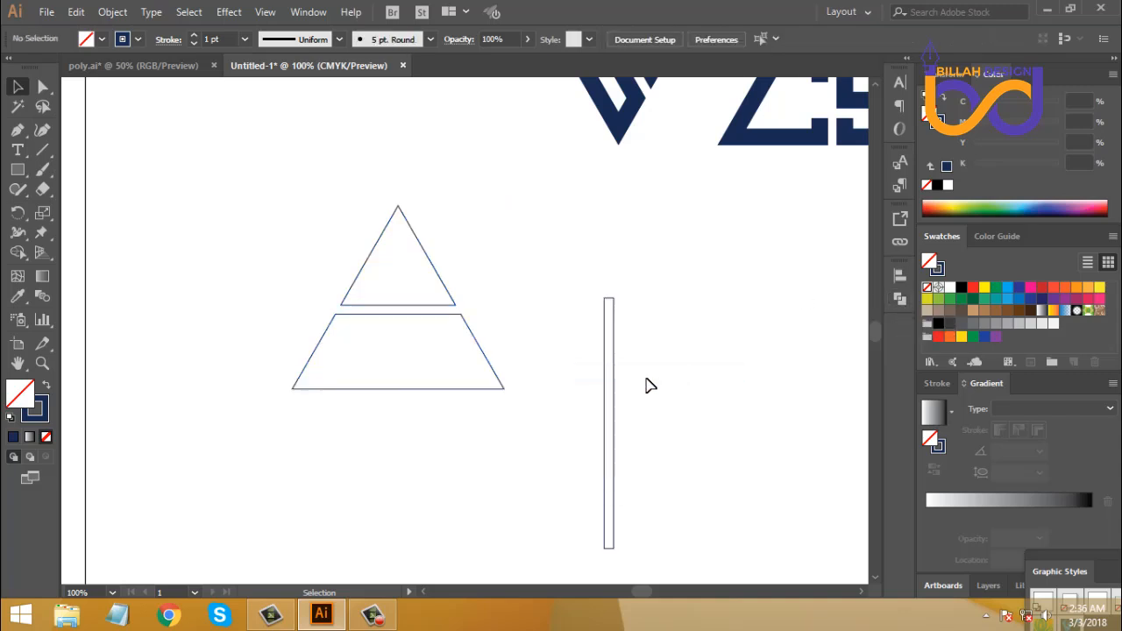
# Move the vertical bar onto the middle of the lower trapezoid and align it to the trapezoid's horizontal centre.
pyautogui.moveTo(614, 361); pyautogui.dragTo(402, 333)
pyautogui.click(461, 430)
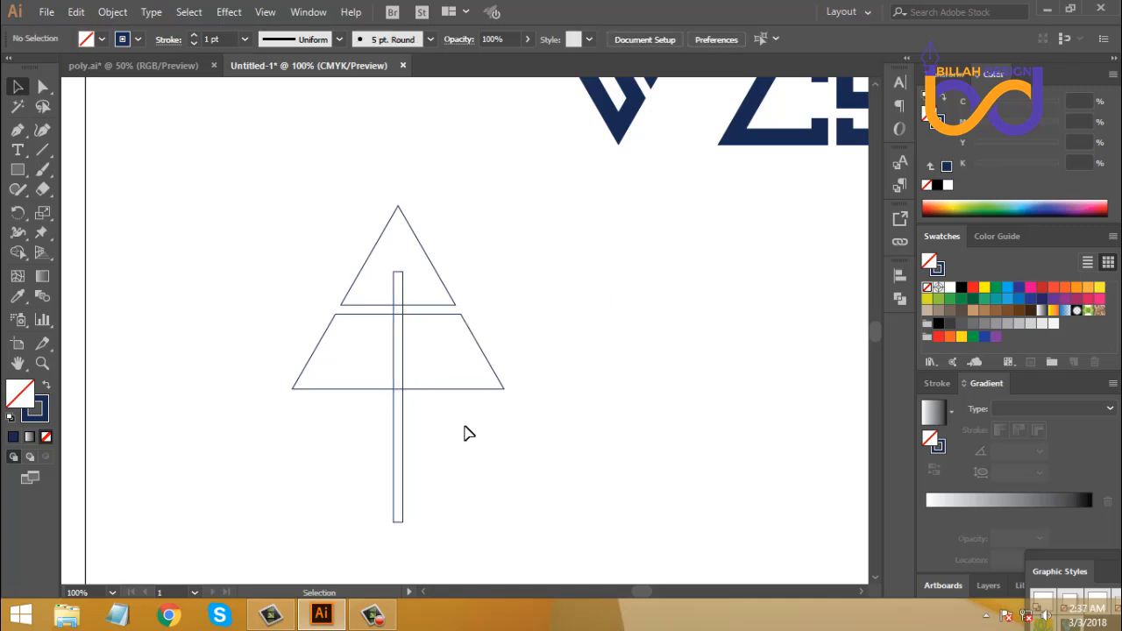
pyautogui.moveTo(435, 418); pyautogui.dragTo(338, 349)
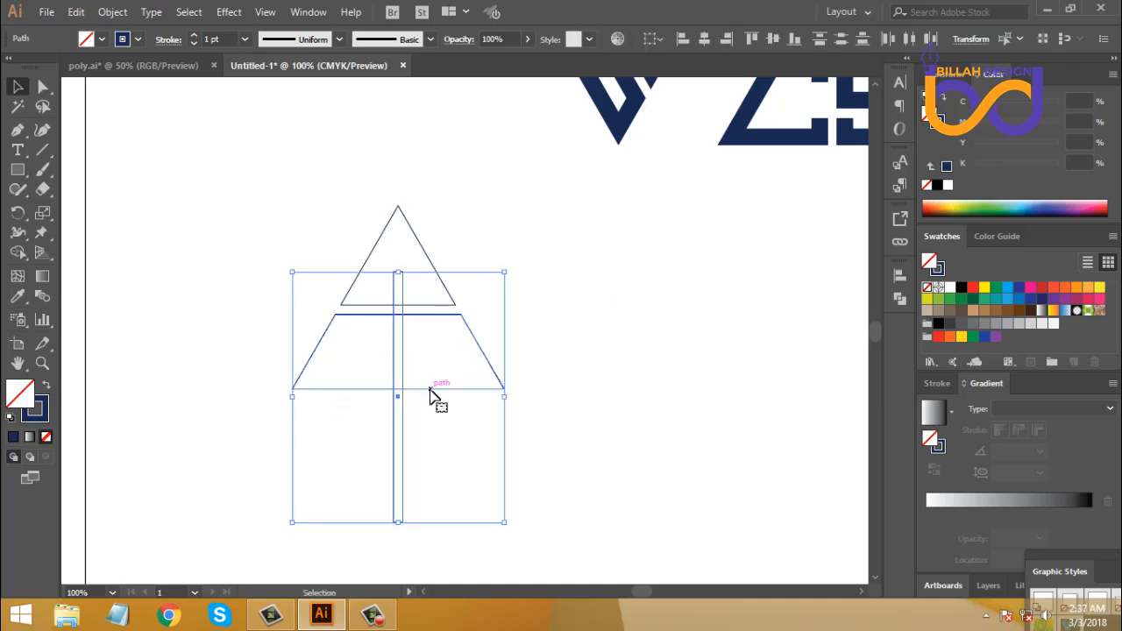
pyautogui.click(430, 390)
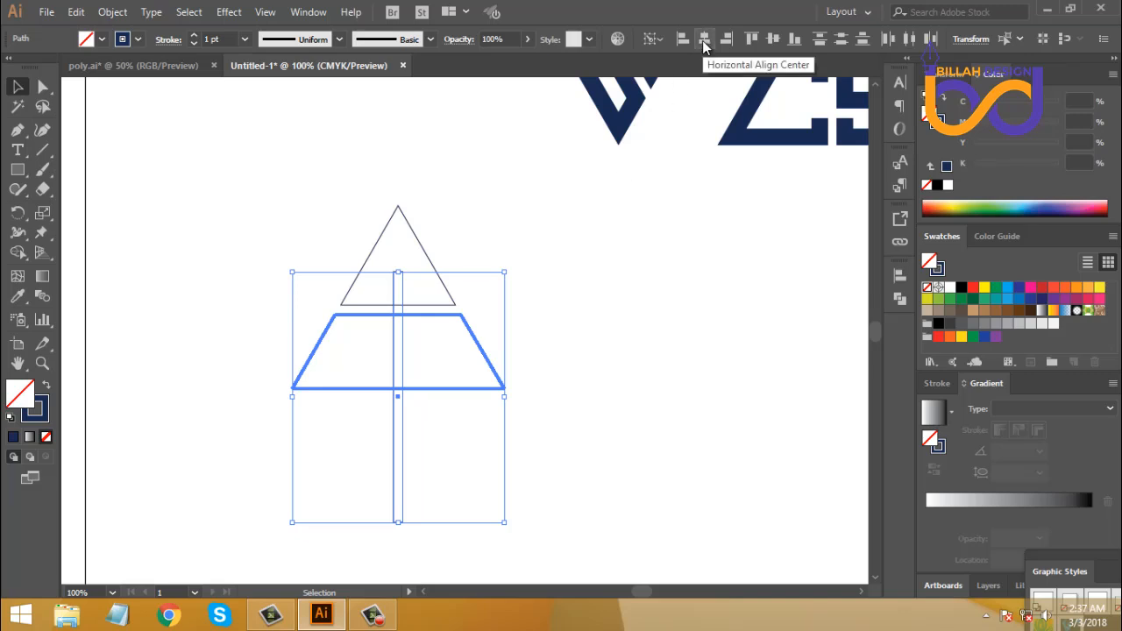
pyautogui.click(618, 400)
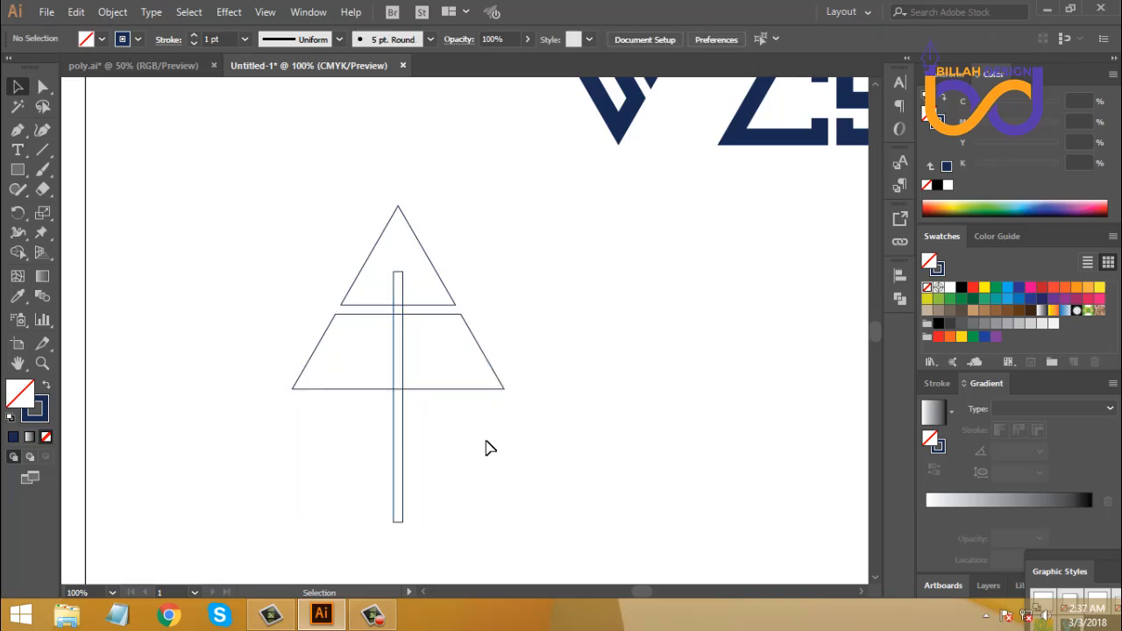
# Subtract the vertical bar from the lower trapezoid with Minus Front to split it into two halves.
pyautogui.moveTo(486, 447); pyautogui.dragTo(367, 389)
pyautogui.click(898, 299)
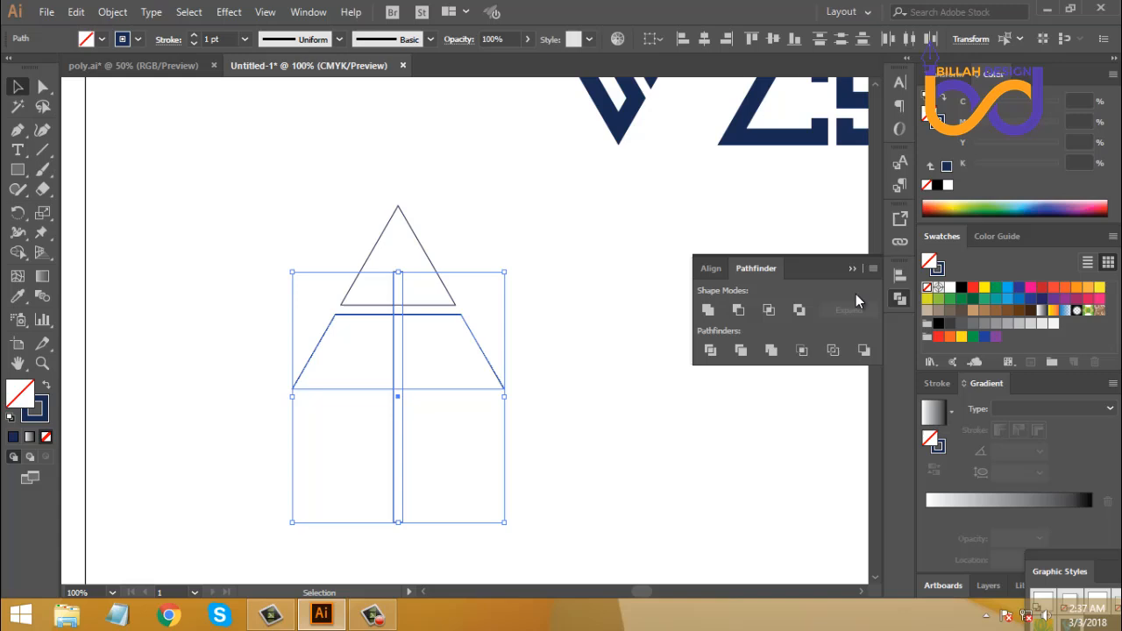
pyautogui.click(741, 312)
pyautogui.click(545, 364)
# Select the small triangle and both trapezoid halves and set their stroke weight to 10 pt.
pyautogui.hotkey('ctrl', '-')
pyautogui.hotkey('ctrl', '-')
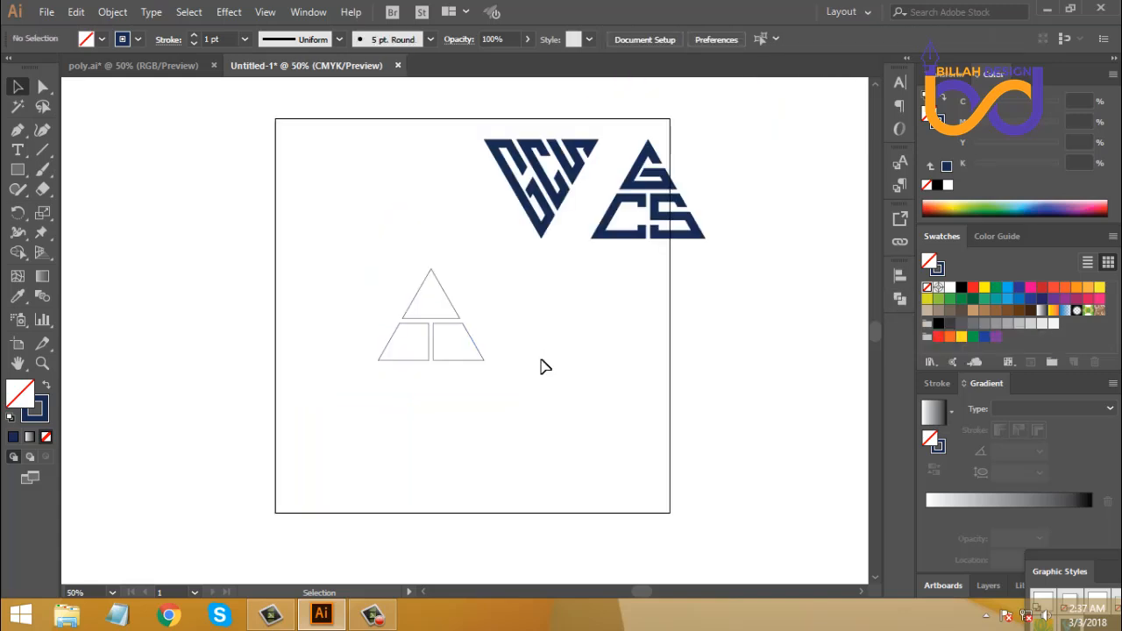
pyautogui.moveTo(475, 333); pyautogui.dragTo(487, 334)
pyautogui.hotkey('ctrl', '+')
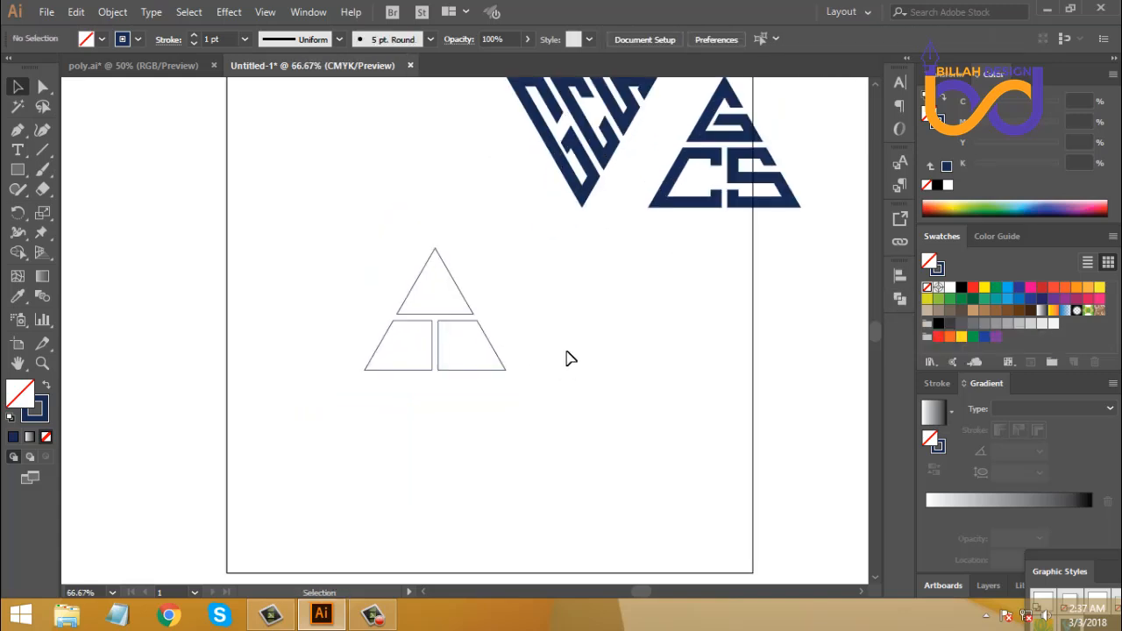
pyautogui.moveTo(561, 345); pyautogui.dragTo(571, 369)
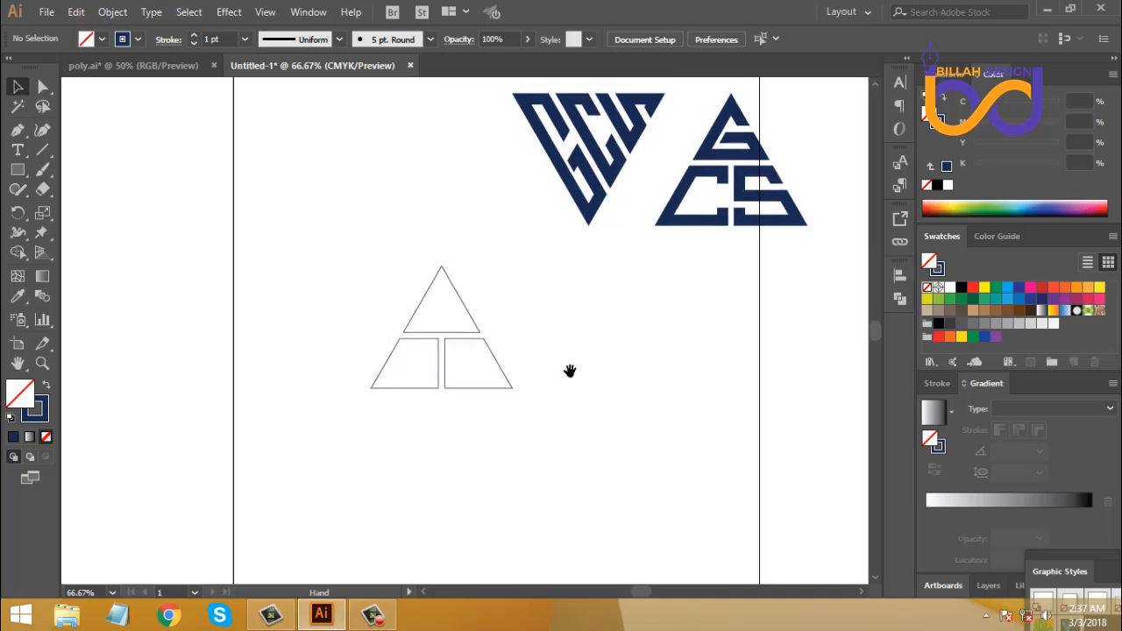
pyautogui.moveTo(491, 326); pyautogui.dragTo(388, 373)
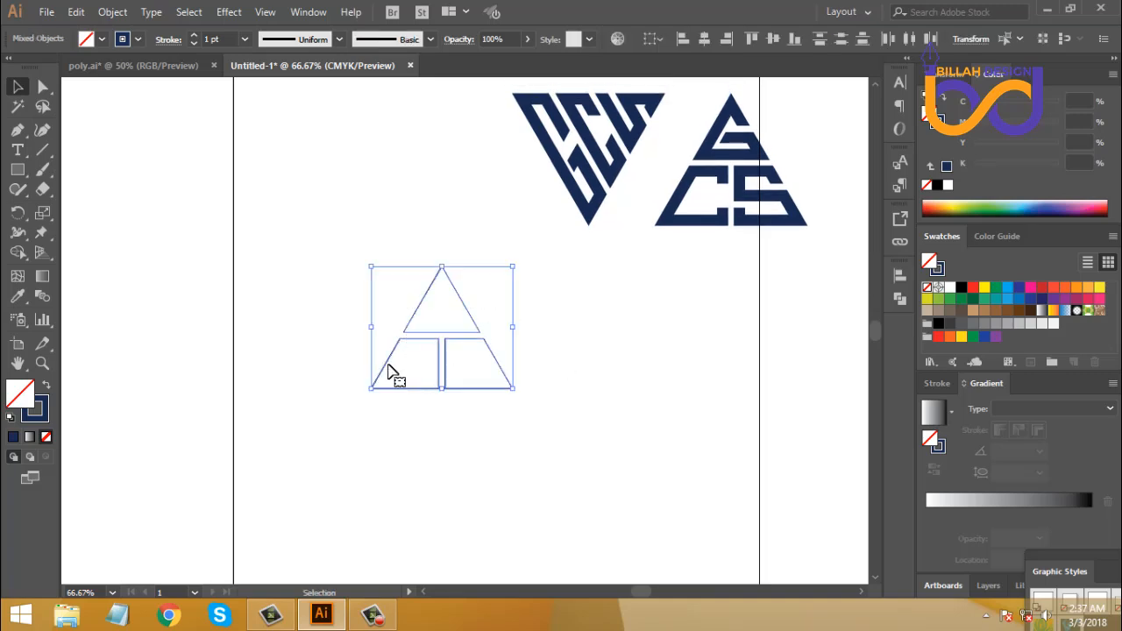
pyautogui.click(195, 35)
pyautogui.click(195, 35)
pyautogui.click(195, 35)
pyautogui.click(194, 35)
pyautogui.click(194, 35)
pyautogui.click(195, 35)
pyautogui.click(195, 35)
pyautogui.click(194, 35)
pyautogui.click(194, 35)
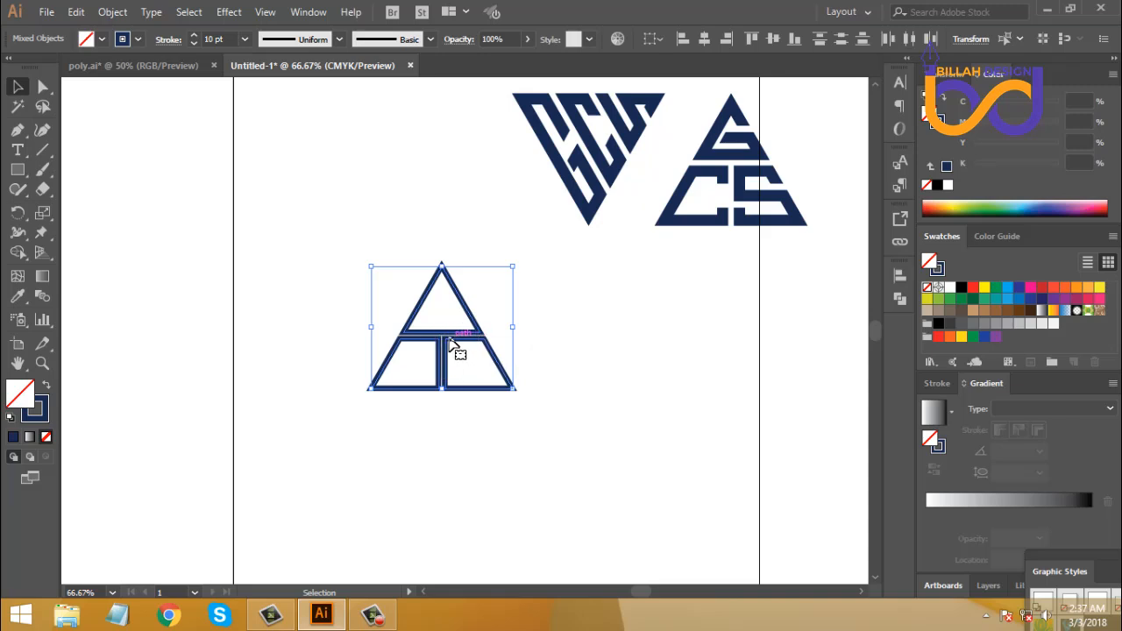
# Align the strokes of the small triangle and both trapezoids to the inside and set their weight to 17 pt.
pyautogui.click(169, 41)
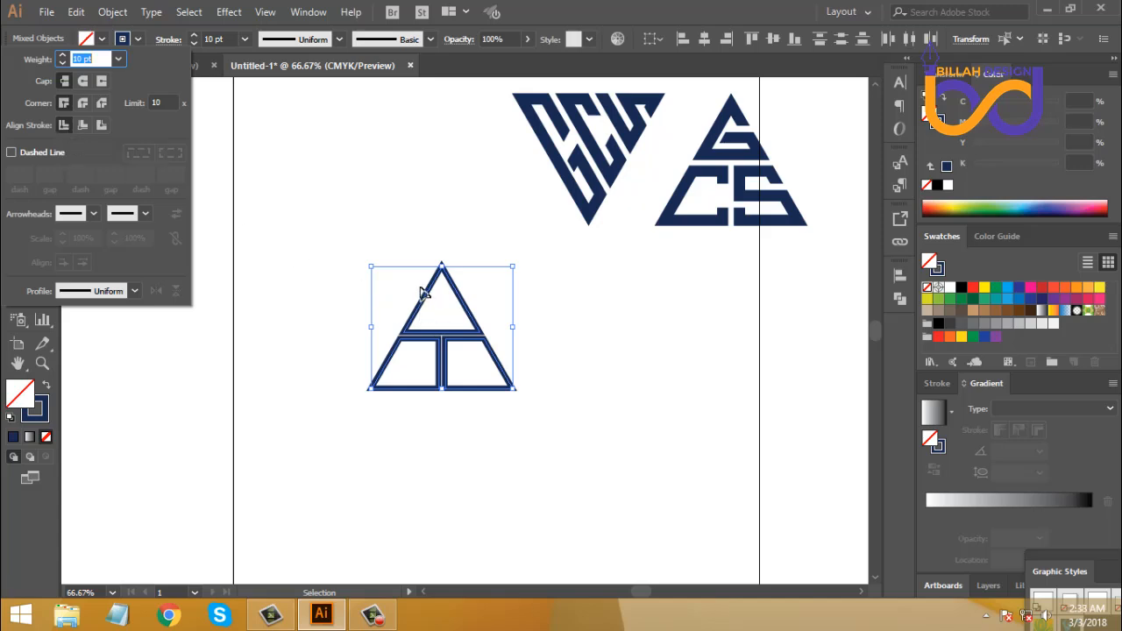
pyautogui.click(81, 126)
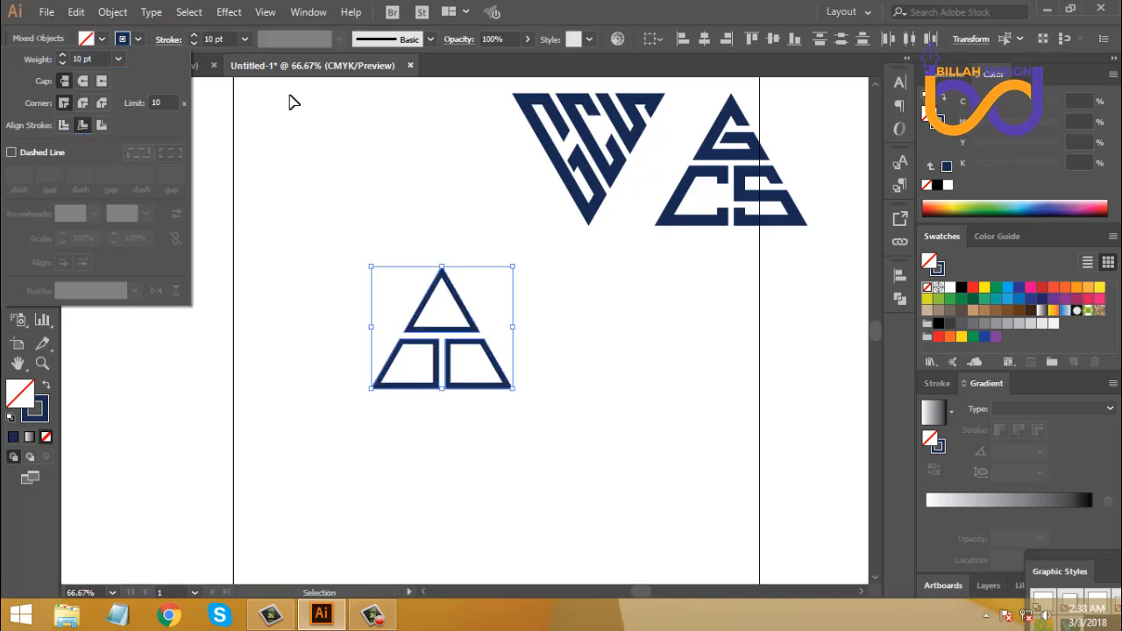
pyautogui.click(194, 36)
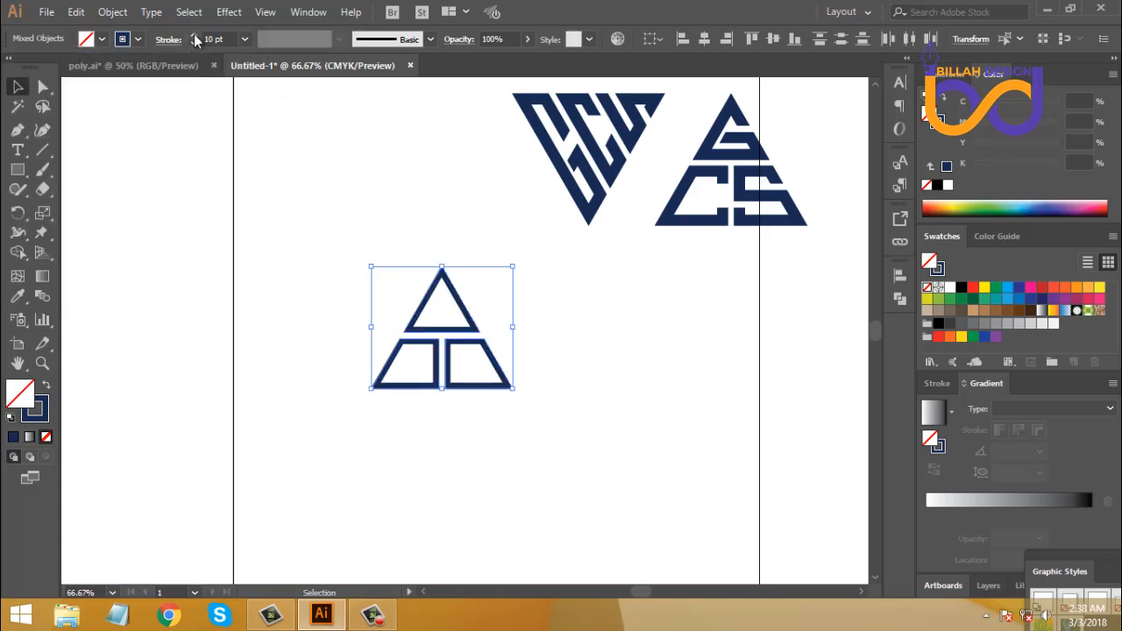
pyautogui.click(195, 36)
pyautogui.click(194, 35)
pyautogui.click(194, 36)
pyautogui.click(194, 36)
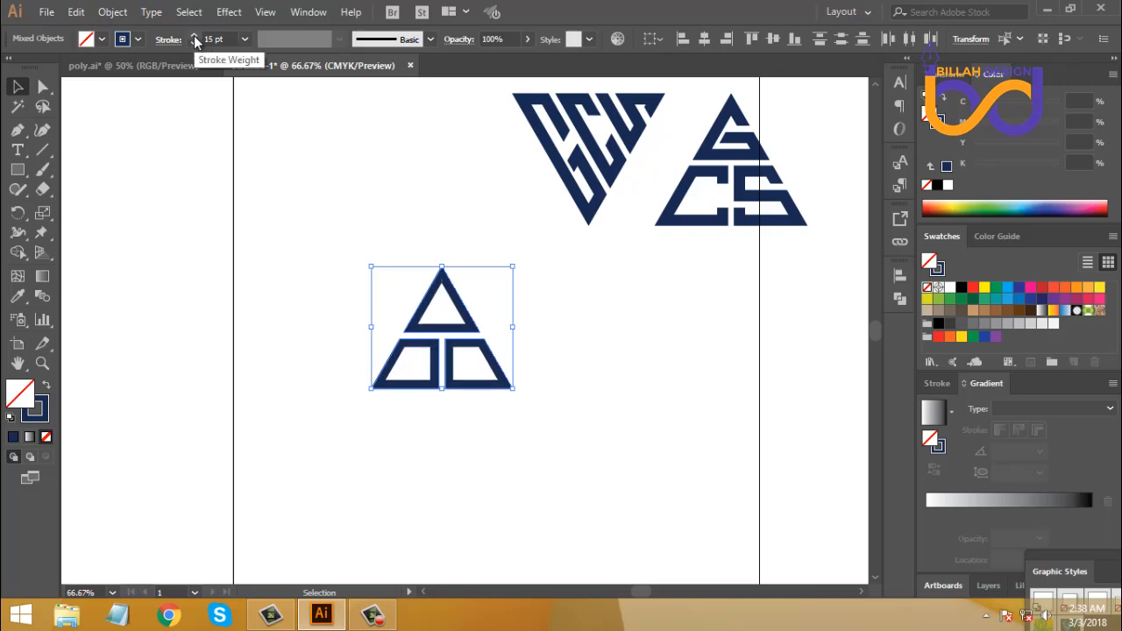
pyautogui.click(195, 36)
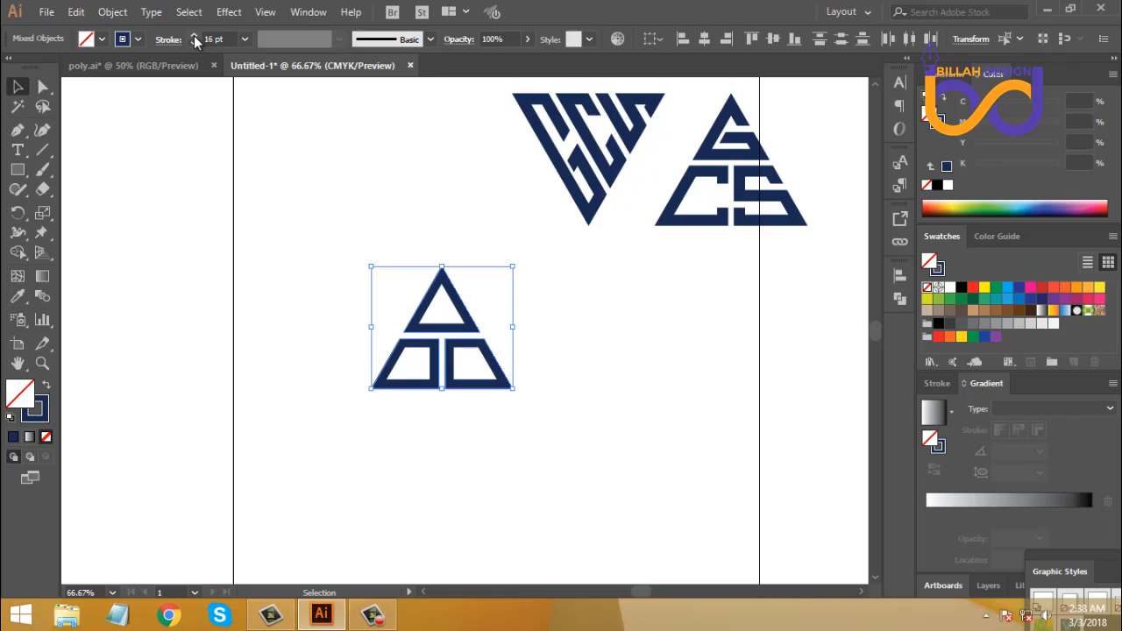
pyautogui.click(194, 35)
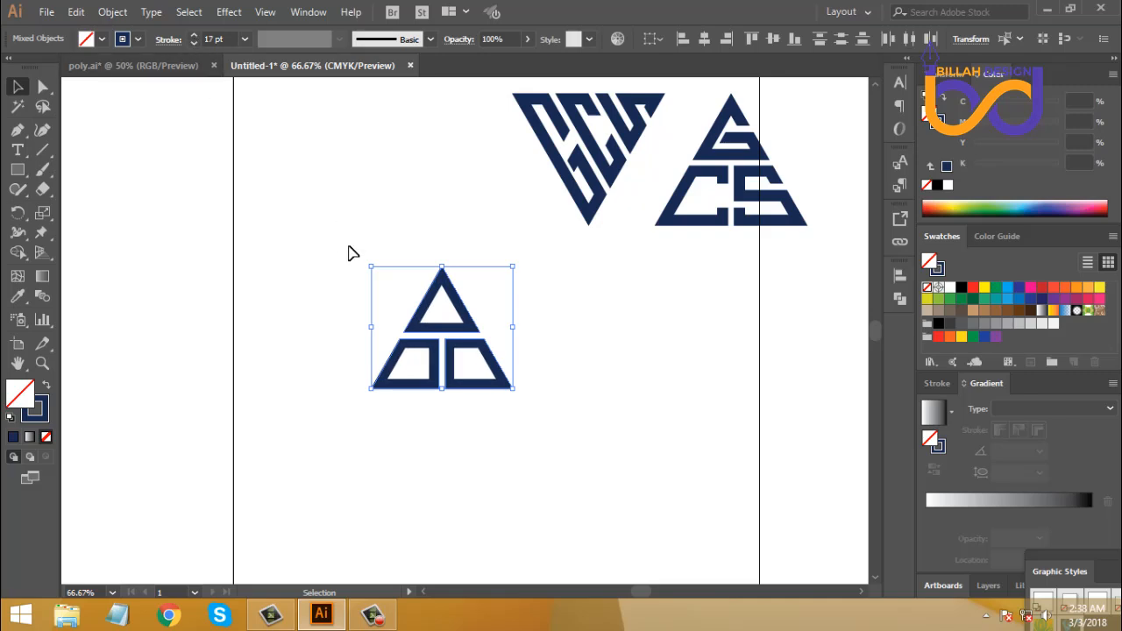
# Expand the appearance of the small triangle and both trapezoids to turn their strokes into filled shapes.
pyautogui.click(113, 11)
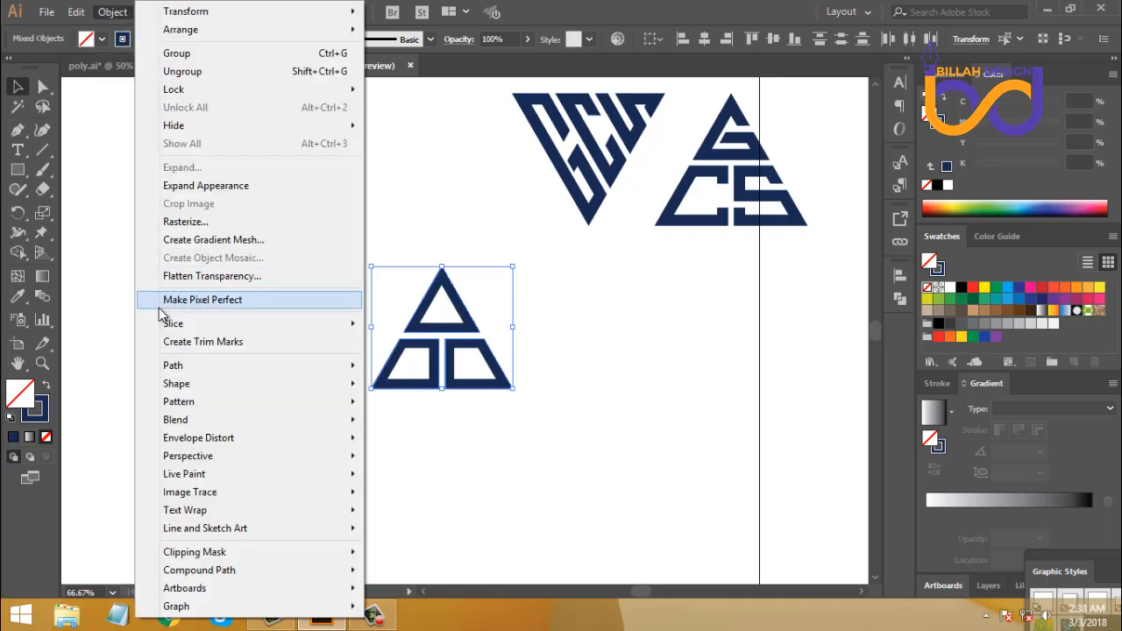
pyautogui.click(194, 193)
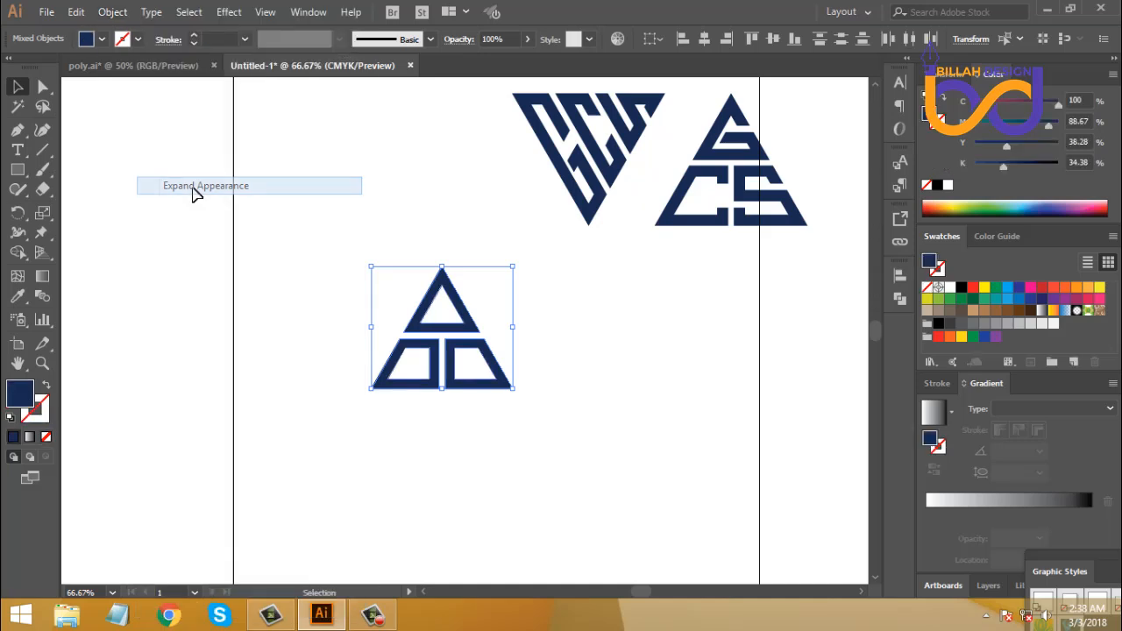
pyautogui.click(629, 442)
pyautogui.moveTo(505, 388); pyautogui.dragTo(427, 322)
pyautogui.click(552, 404)
pyautogui.hotkey('ctrl', 'z')
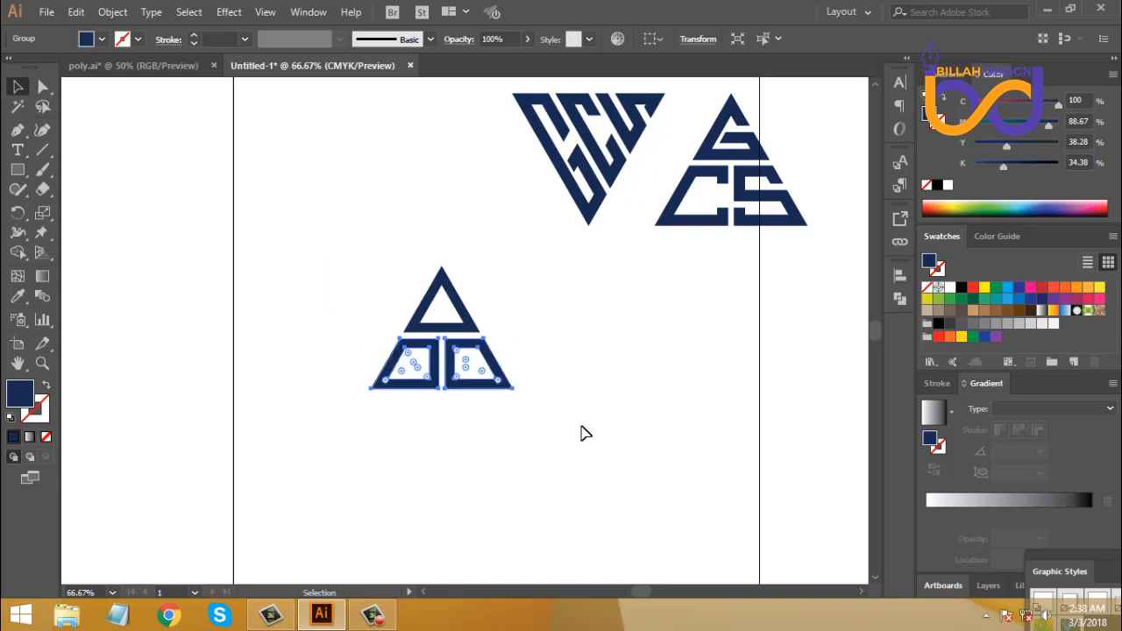
# Ungroup the two lower trapezoids so that each one is a separate object.
pyautogui.hotkey('ctrl', '1')
pyautogui.moveTo(618, 291); pyautogui.dragTo(575, 388)
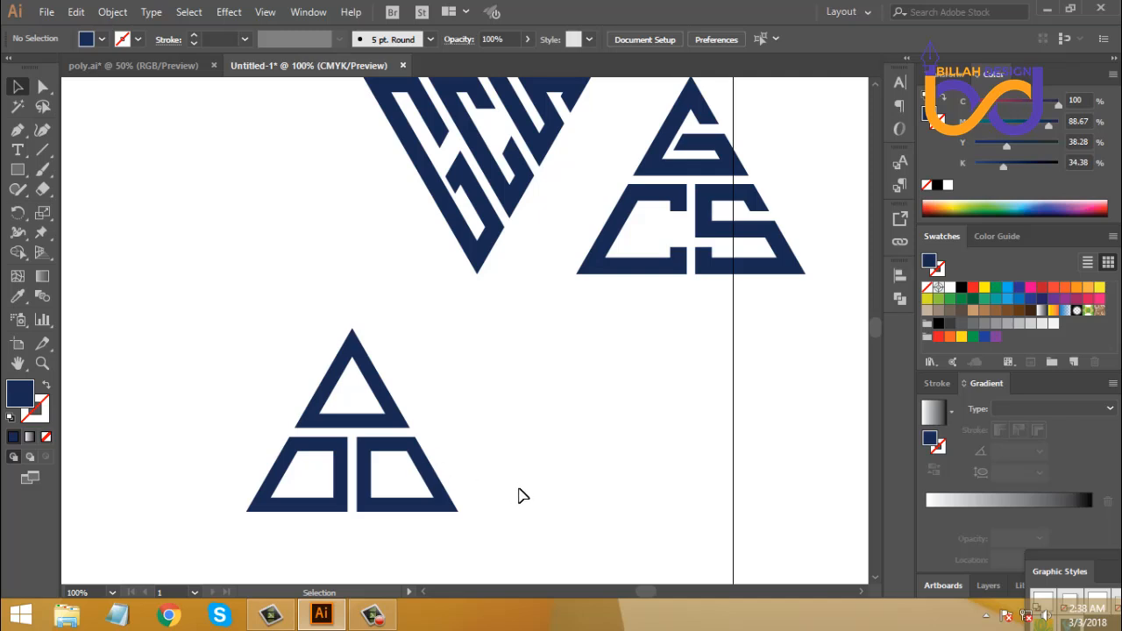
pyautogui.moveTo(503, 496); pyautogui.dragTo(461, 392)
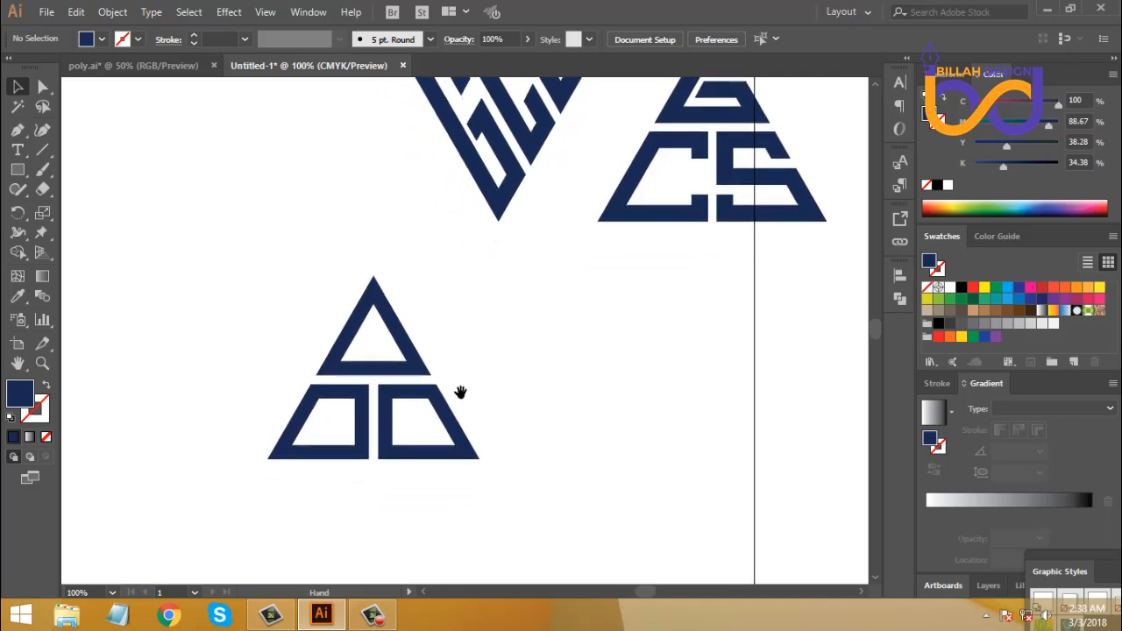
pyautogui.scroll(-2, 529, 422)
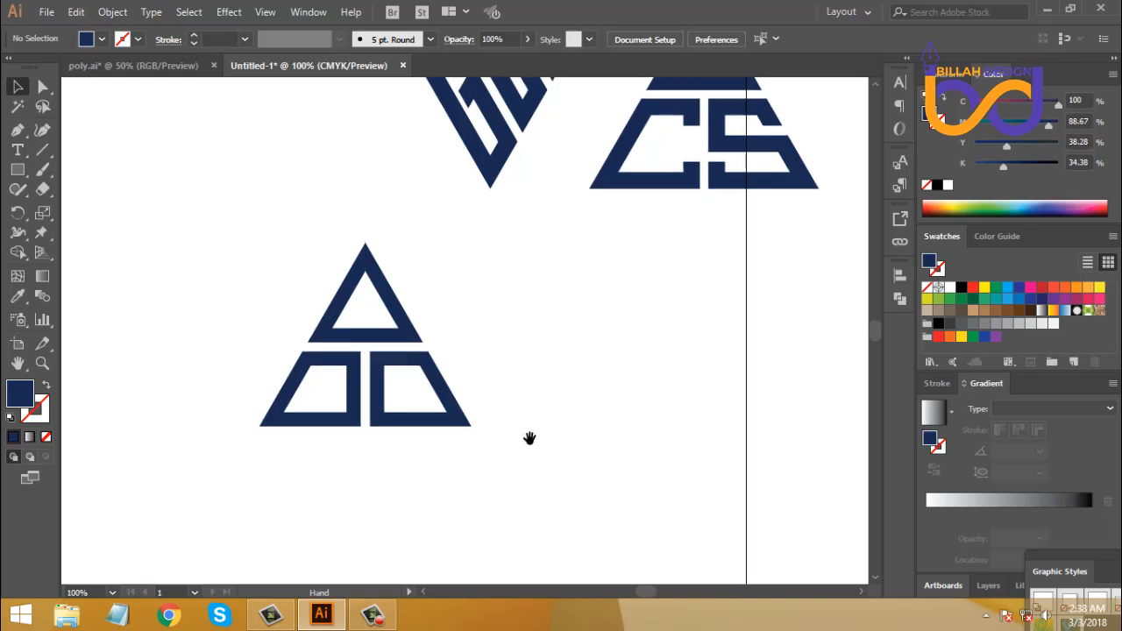
pyautogui.moveTo(531, 448); pyautogui.dragTo(521, 430)
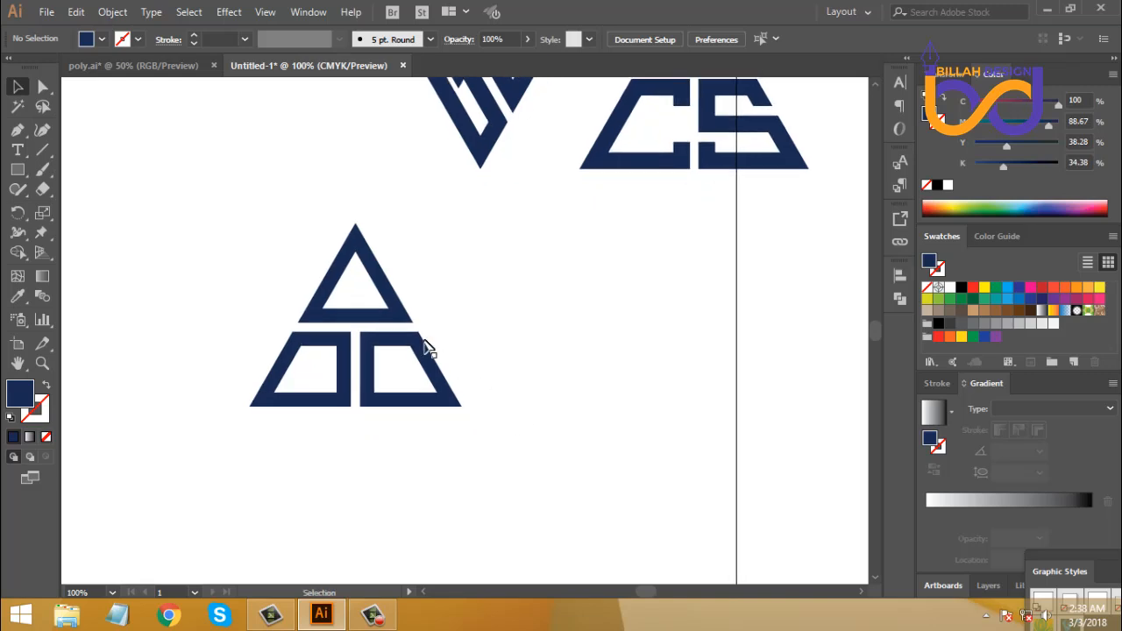
pyautogui.click(420, 366)
pyautogui.rightClick(419, 366)
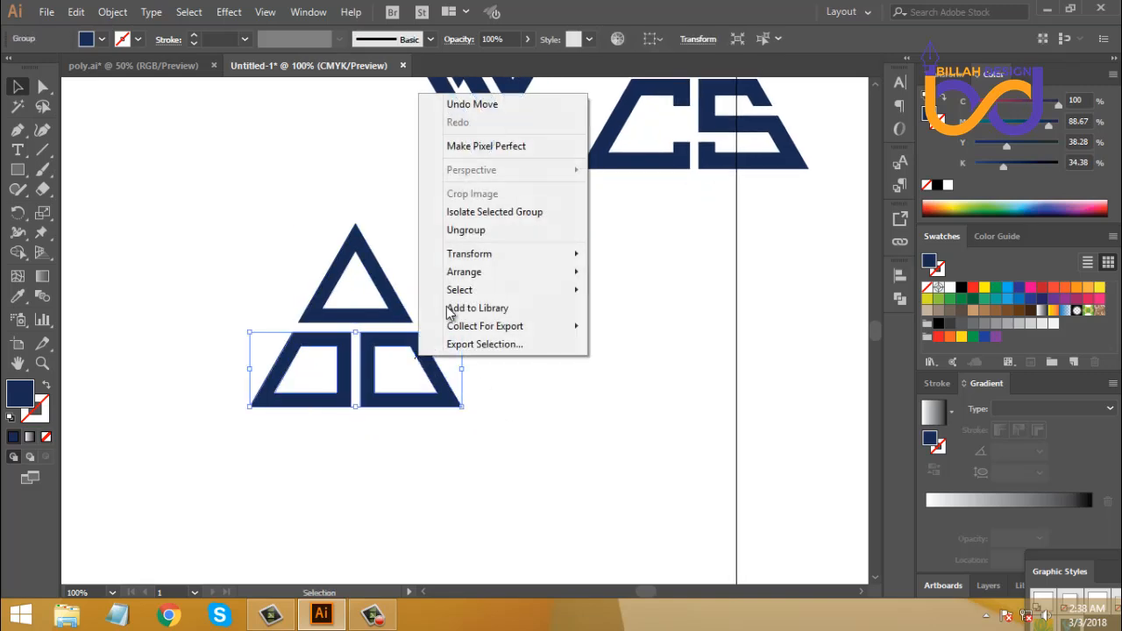
pyautogui.click(465, 230)
pyautogui.click(517, 350)
pyautogui.scroll(2, 621, 346)
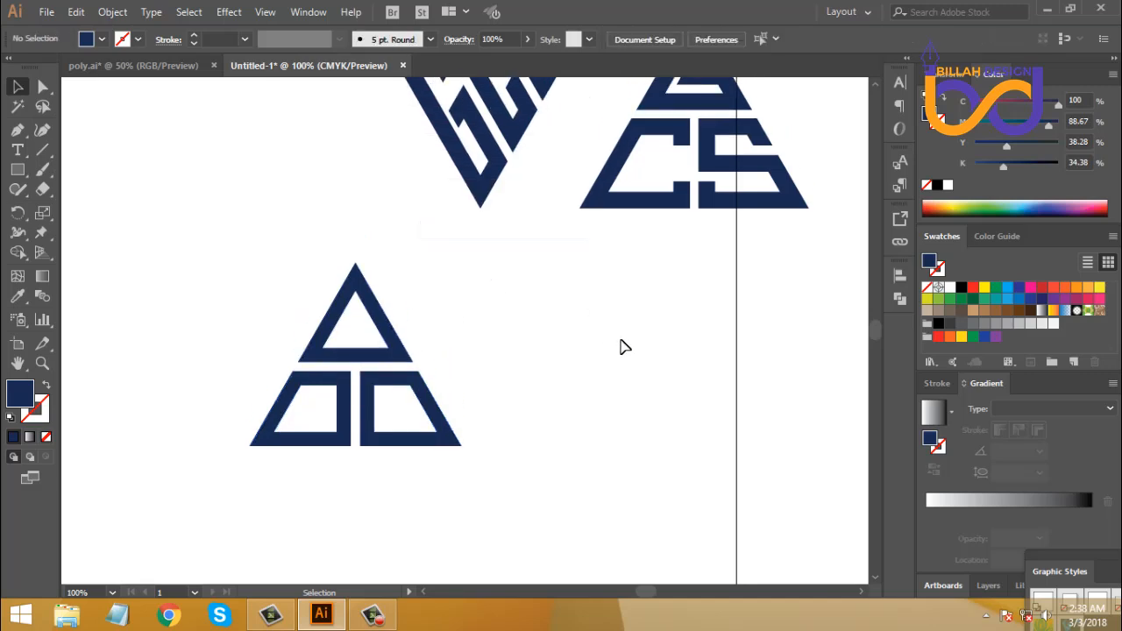
pyautogui.scroll(2, 613, 349)
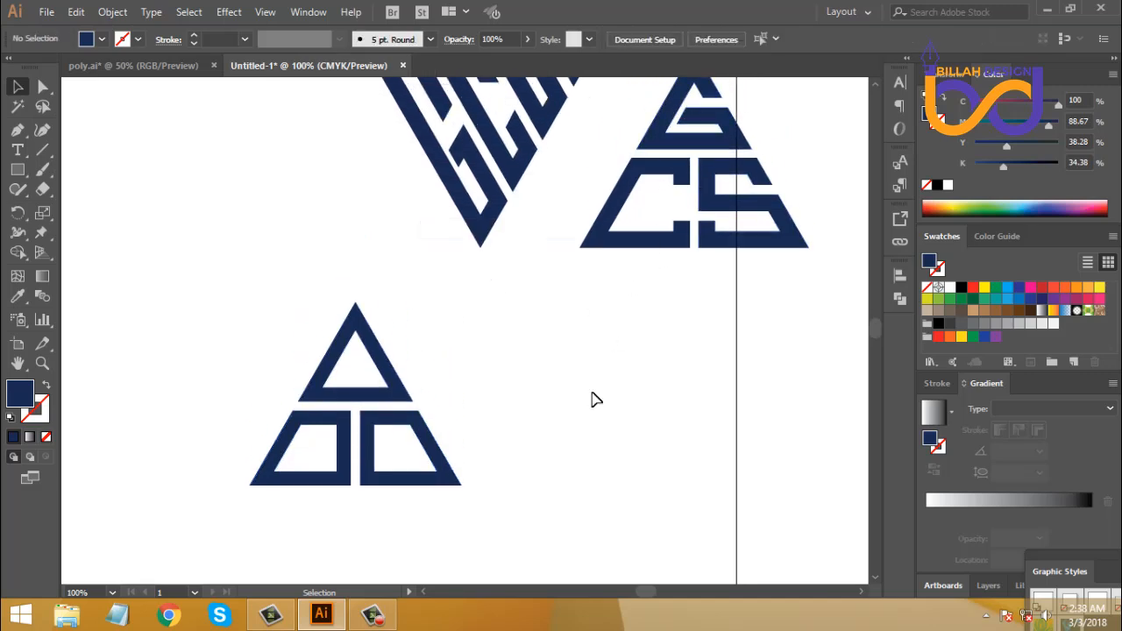
# Duplicate the right trapezoid beside the logo and draw a filled rectangle over the middle of the copy's bottom edge.
pyautogui.moveTo(484, 510); pyautogui.dragTo(460, 452)
pyautogui.moveTo(425, 432); pyautogui.dragTo(635, 432)
pyautogui.click(183, 260)
pyautogui.click(19, 171)
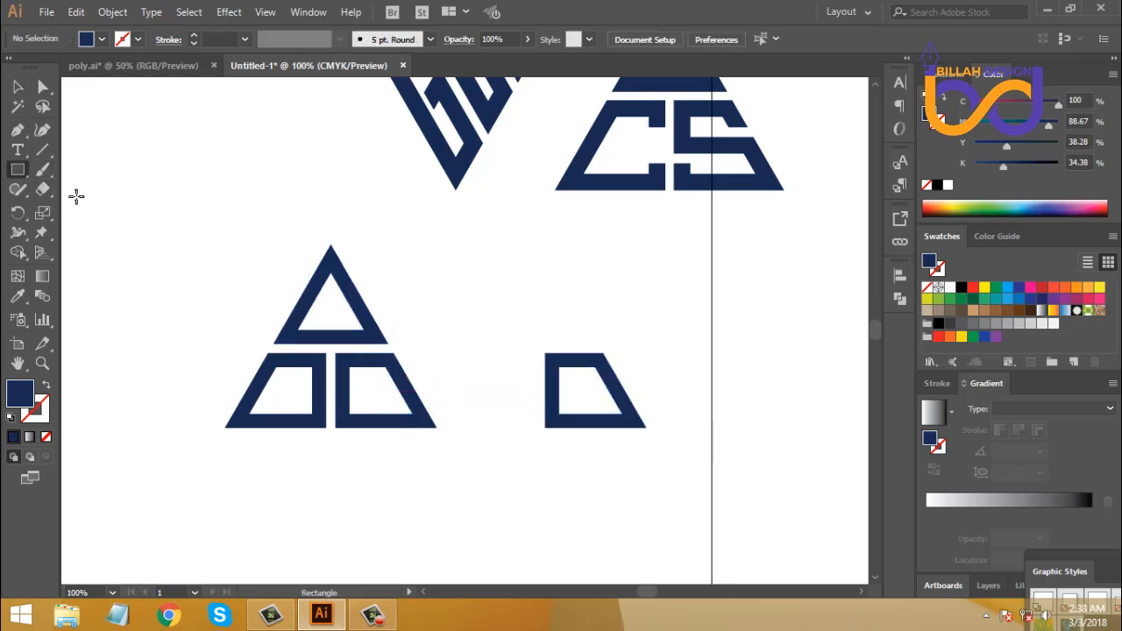
pyautogui.moveTo(565, 396); pyautogui.dragTo(613, 447)
pyautogui.click(18, 86)
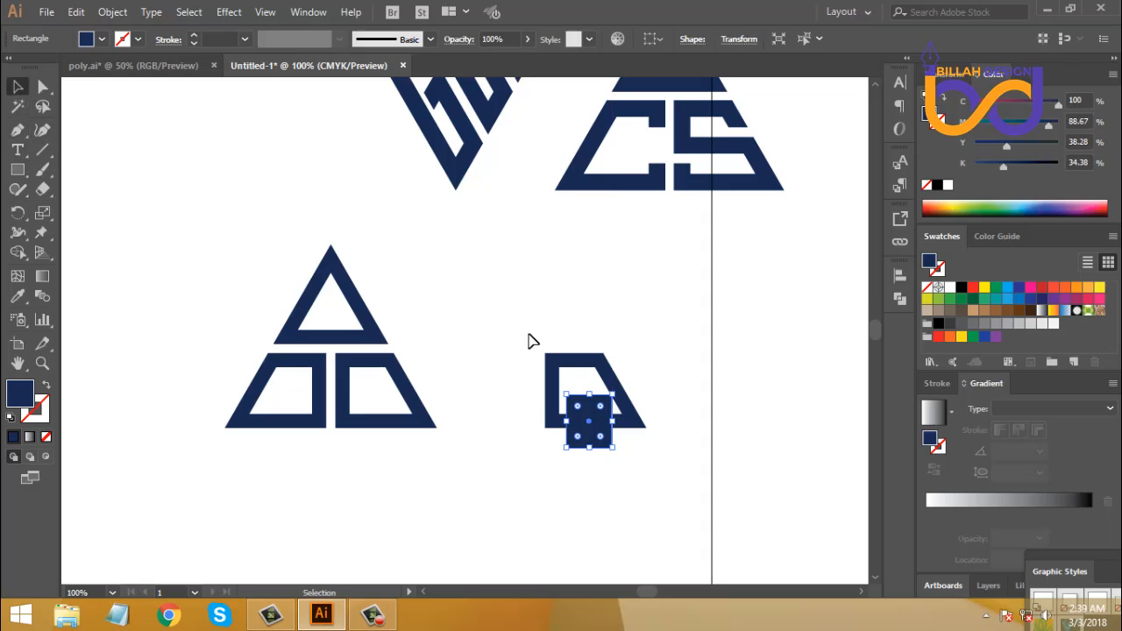
# Split the trapezoid copy and its overlapping rectangle with Pathfinder Divide and ungroup the pieces.
pyautogui.moveTo(528, 340); pyautogui.dragTo(638, 464)
pyautogui.click(902, 301)
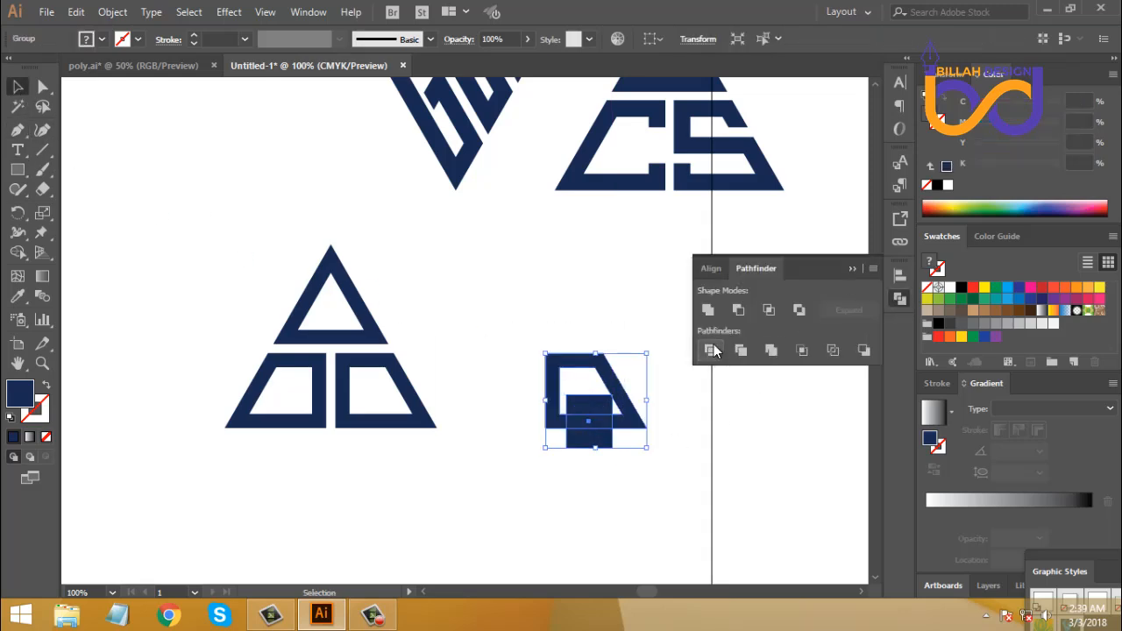
pyautogui.click(710, 349)
pyautogui.rightClick(683, 318)
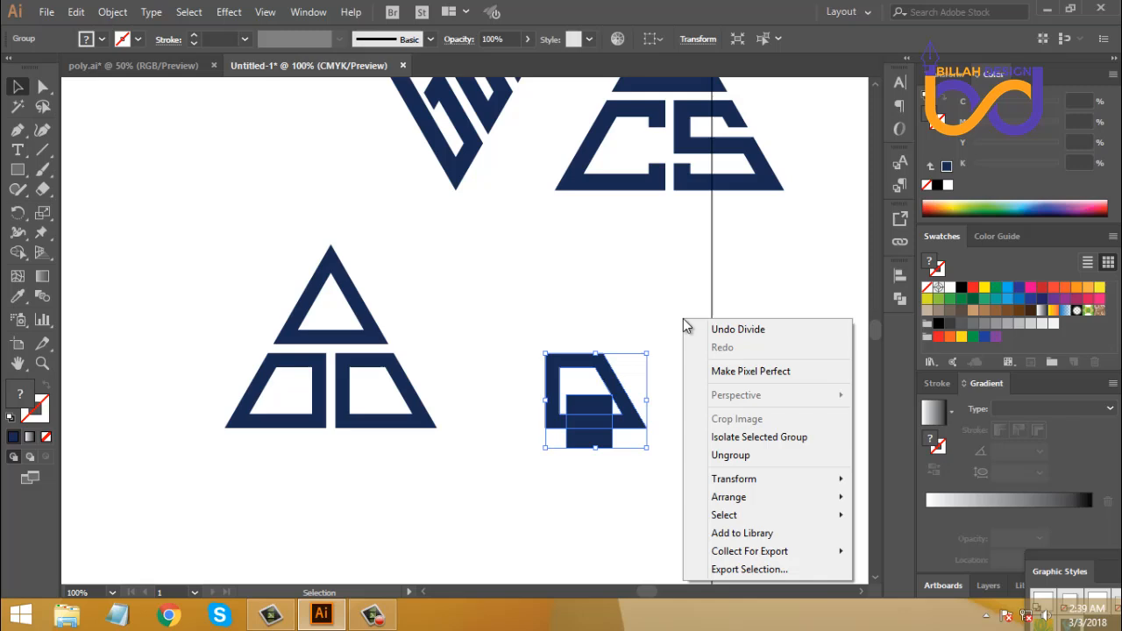
pyautogui.click(741, 458)
pyautogui.click(686, 382)
# Pull the short bar out of the divided copy, delete the leftover pieces, and place the bar across the small triangle's right side.
pyautogui.moveTo(608, 433); pyautogui.dragTo(477, 320)
pyautogui.moveTo(680, 331); pyautogui.dragTo(585, 481)
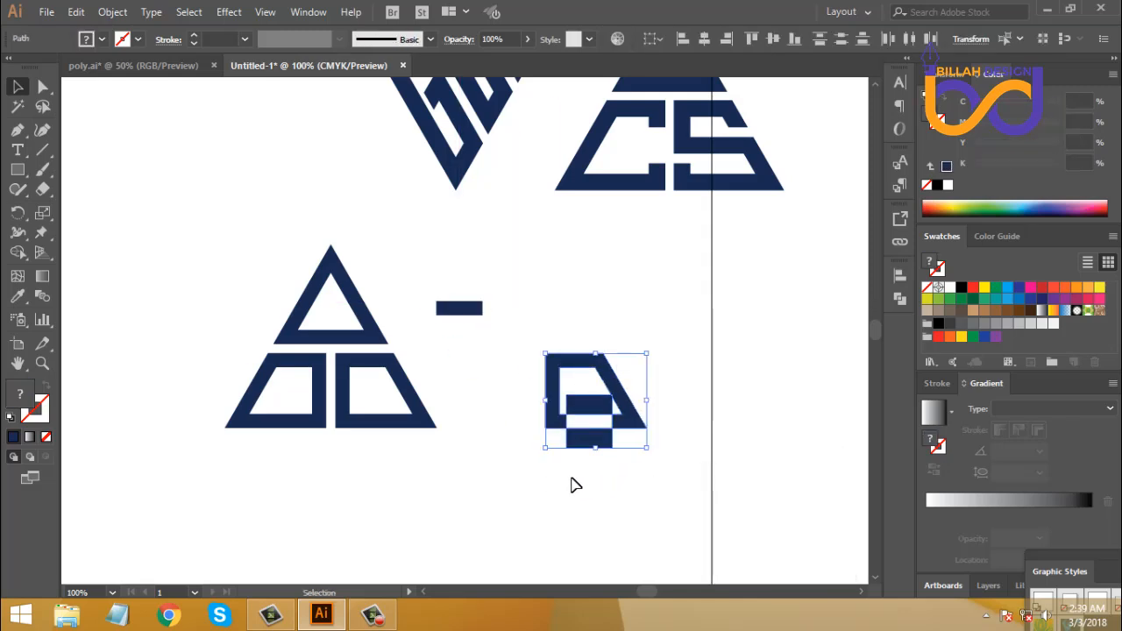
pyautogui.press('Delete')
pyautogui.moveTo(451, 312); pyautogui.dragTo(343, 307)
pyautogui.hotkey('ctrl', '=')
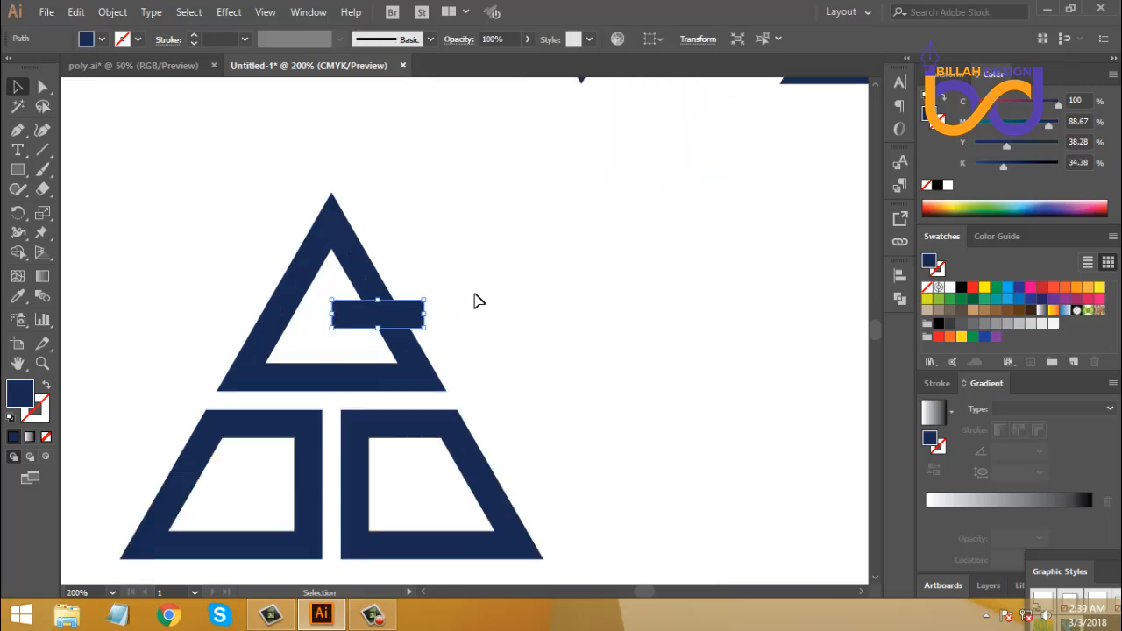
# Divide the small triangle and the bar with Pathfinder, ungroup them, and delete the bar's end outside the triangle.
pyautogui.moveTo(473, 284); pyautogui.dragTo(376, 339)
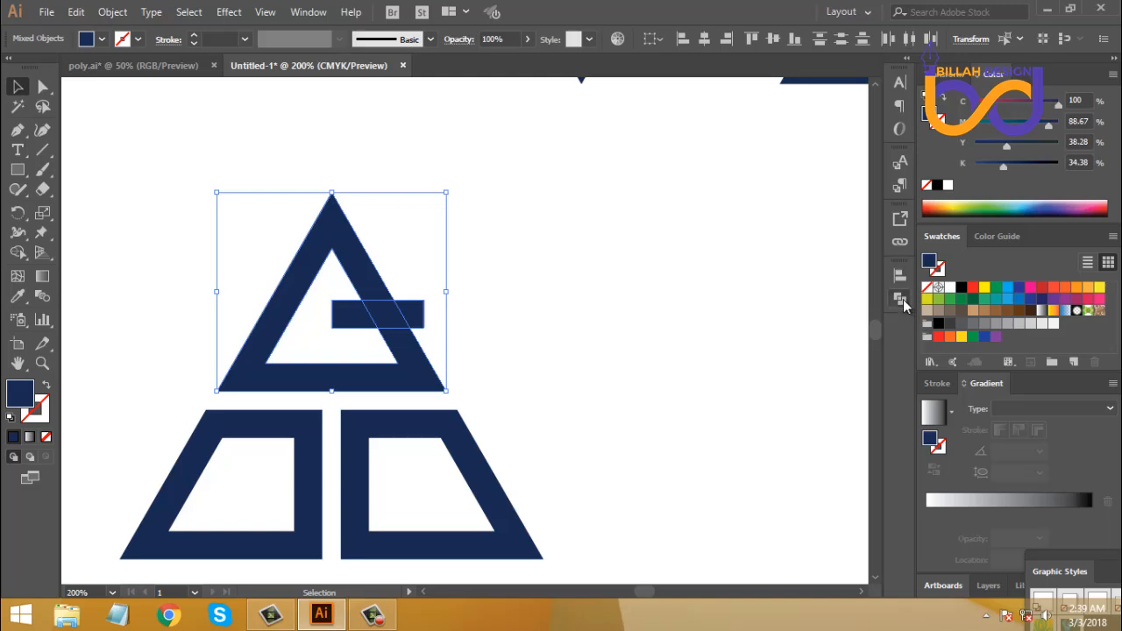
pyautogui.click(900, 299)
pyautogui.click(710, 351)
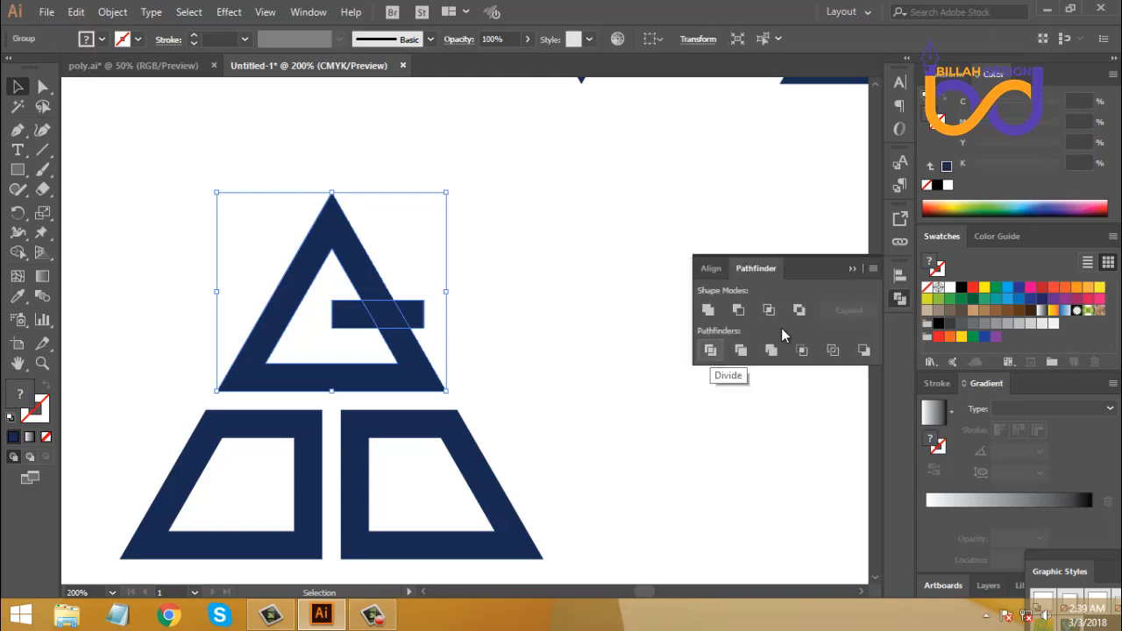
pyautogui.click(900, 300)
pyautogui.rightClick(494, 239)
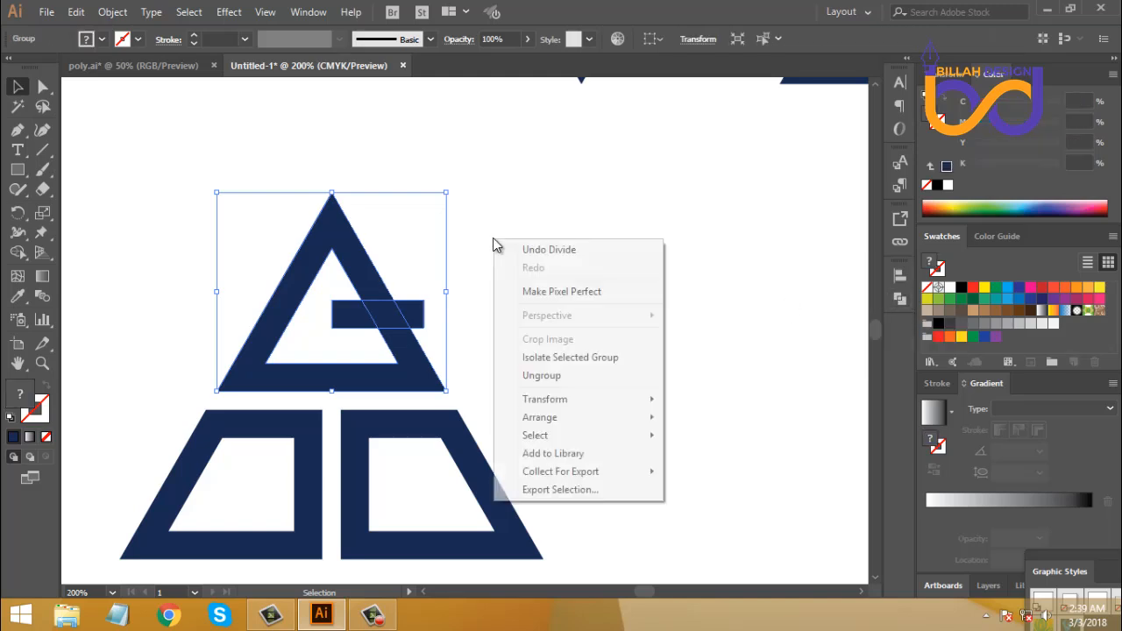
pyautogui.click(541, 375)
pyautogui.click(473, 346)
pyautogui.moveTo(426, 313); pyautogui.dragTo(502, 297)
pyautogui.press('Delete')
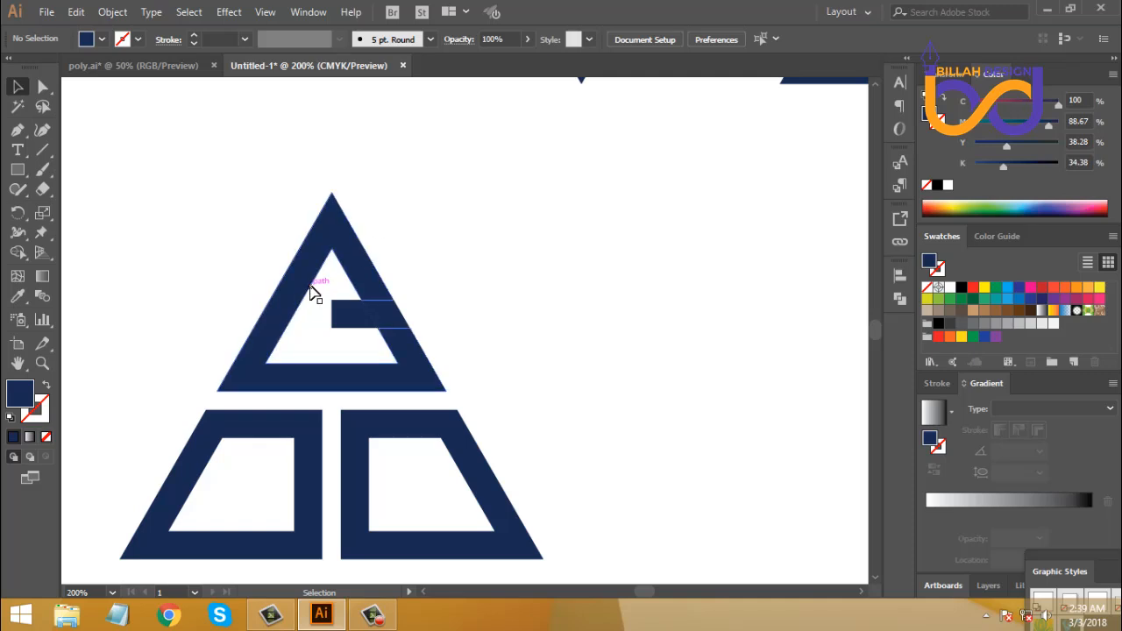
# Fill the small triangle's outline and interior pieces with black and delete the interior piece.
pyautogui.moveTo(348, 268); pyautogui.dragTo(363, 293)
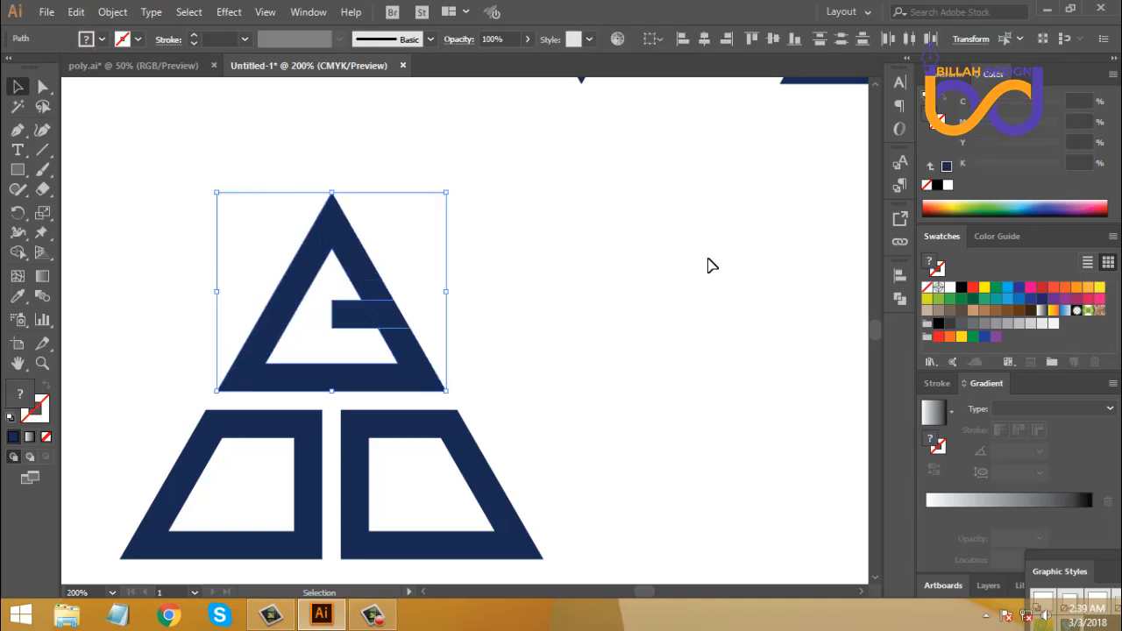
pyautogui.click(961, 288)
pyautogui.click(569, 303)
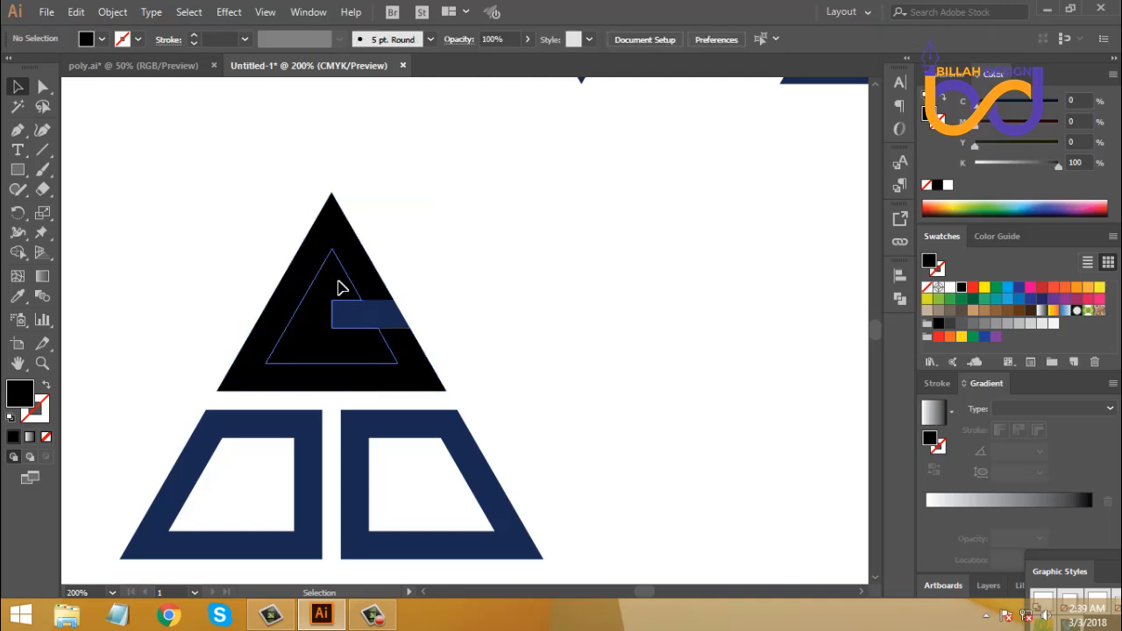
pyautogui.moveTo(342, 287); pyautogui.dragTo(519, 238)
pyautogui.press('Delete')
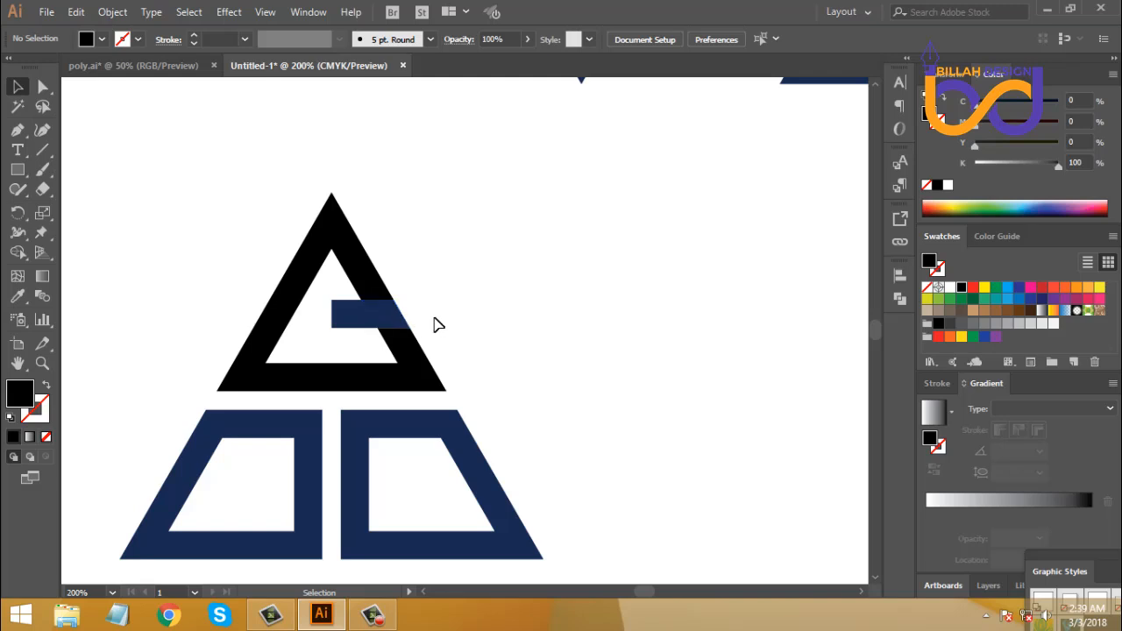
# Offset the path of the bar segment crossing the triangle's right side by 12 px with Miter joins.
pyautogui.click(396, 314)
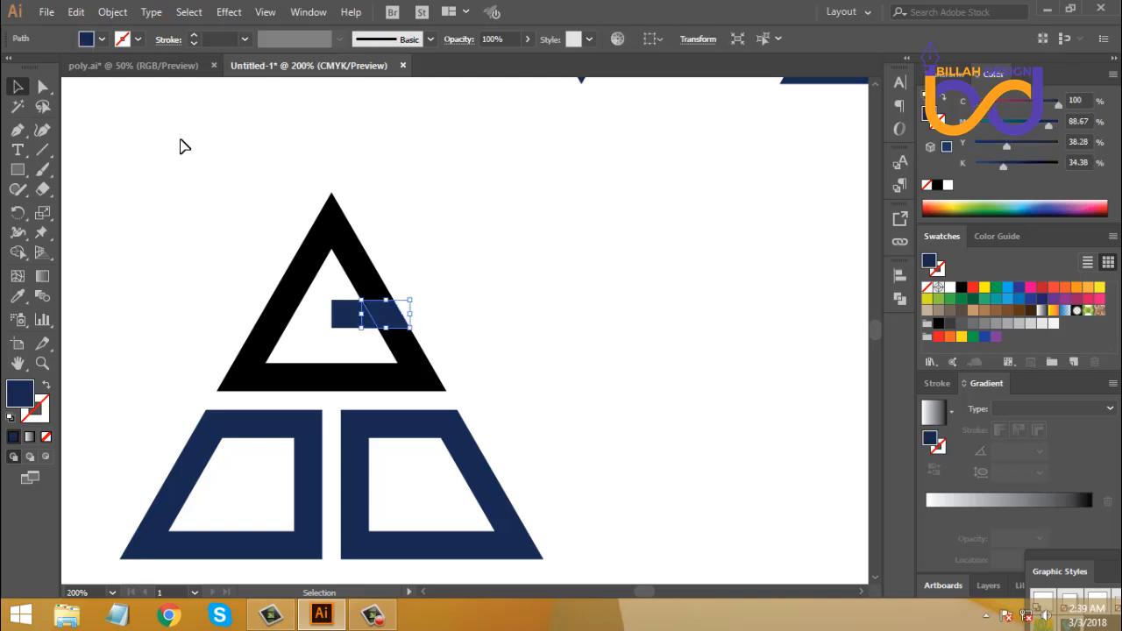
pyautogui.click(114, 12)
pyautogui.moveTo(183, 372)
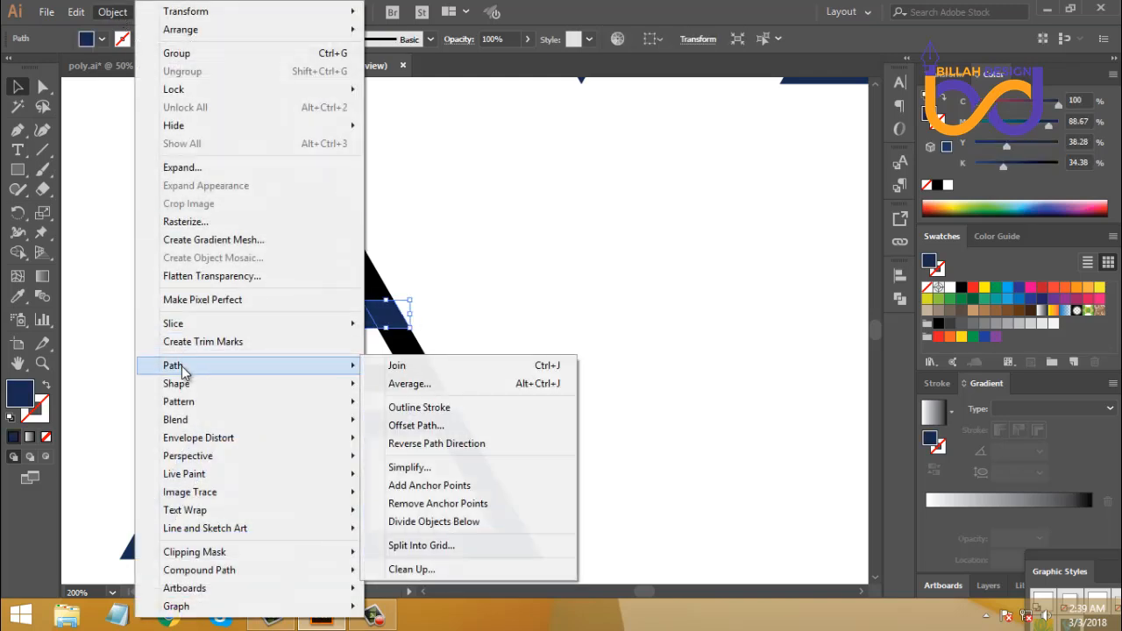
pyautogui.click(413, 425)
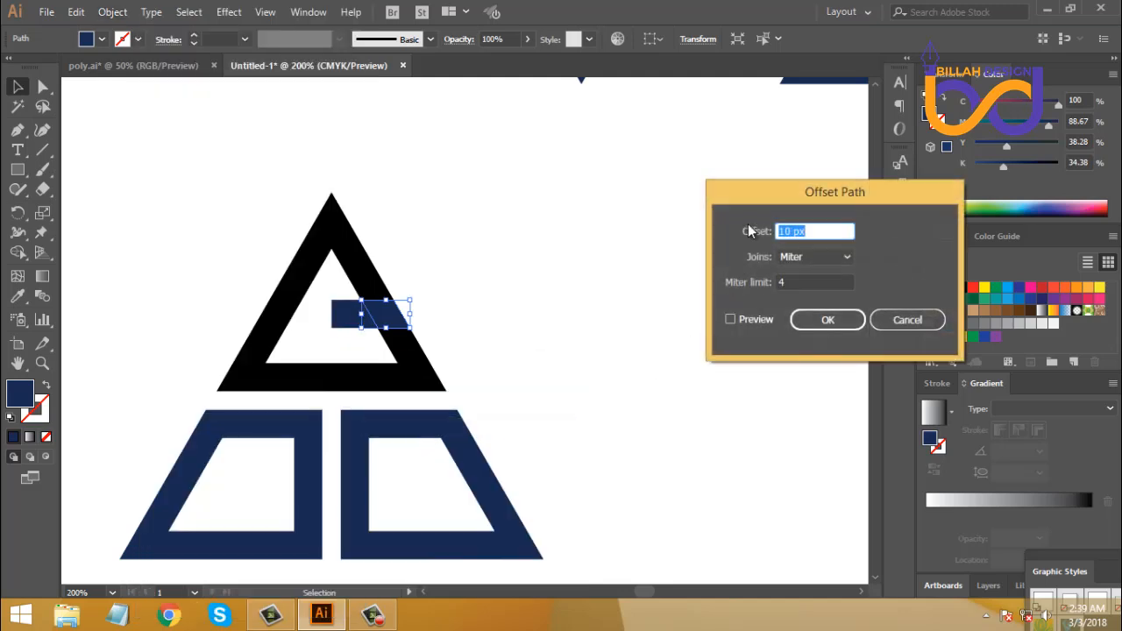
pyautogui.click(704, 315)
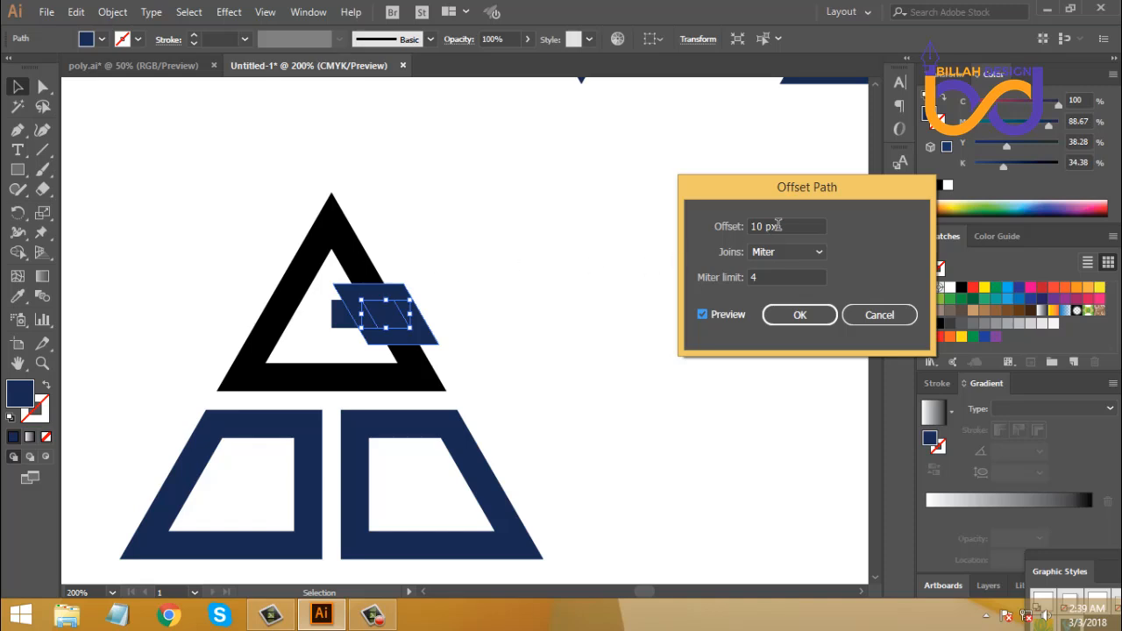
pyautogui.press('Up')
pyautogui.press('Up')
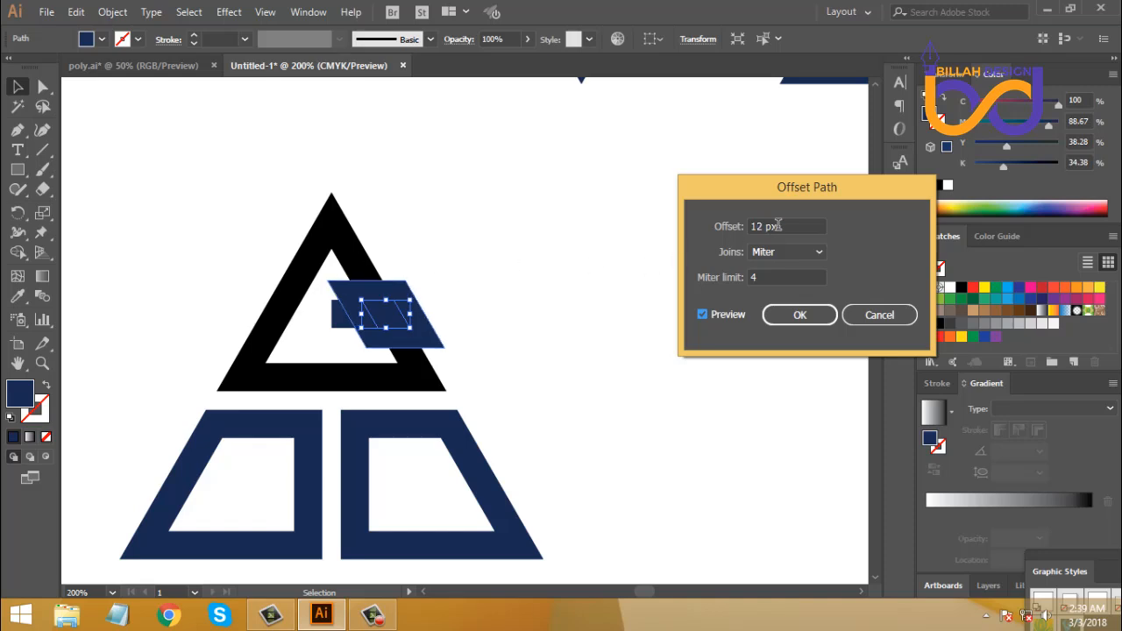
pyautogui.click(798, 315)
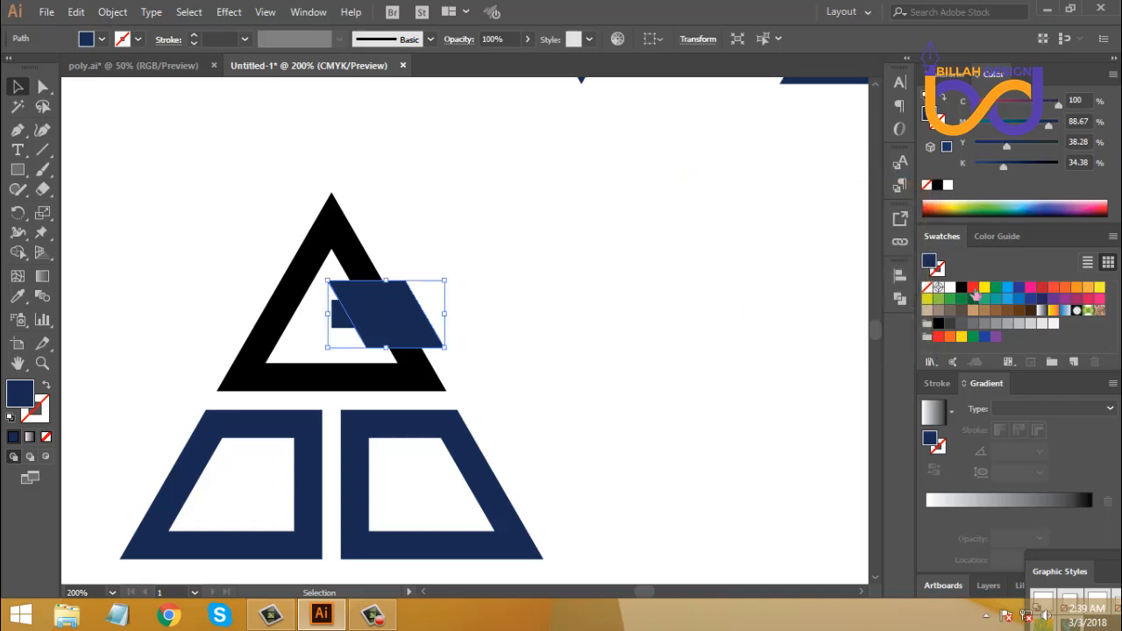
# Fill the offset shape with red, divide it together with the black triangle using Pathfinder, and ungroup the pieces.
pyautogui.click(973, 289)
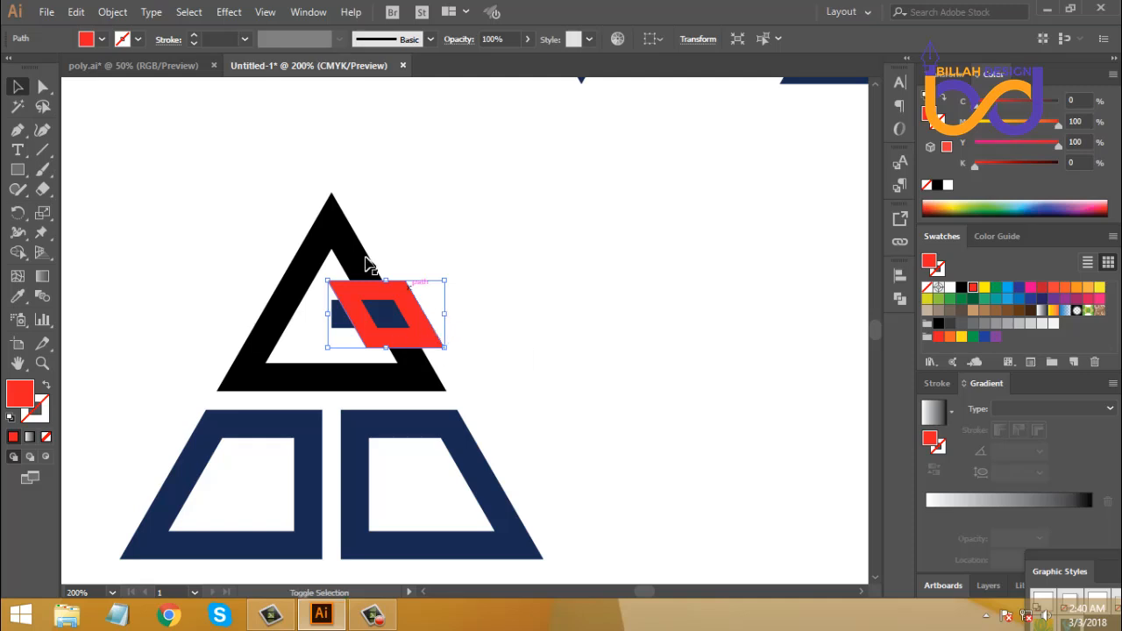
pyautogui.keyDown('shift'); pyautogui.click(328, 242); pyautogui.keyUp('shift')
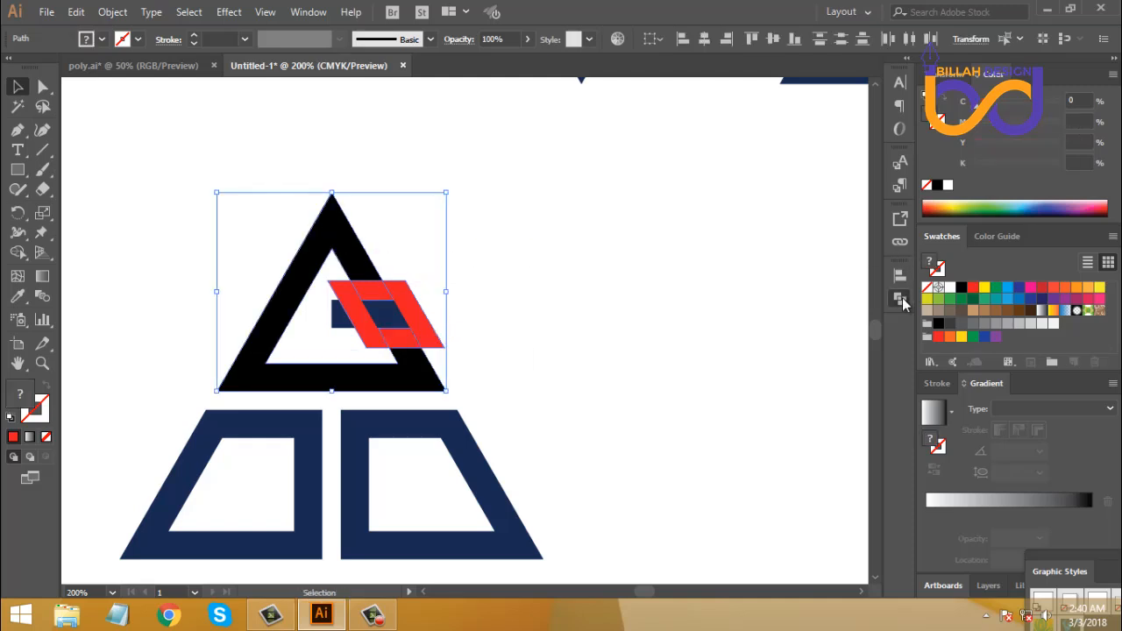
pyautogui.click(900, 299)
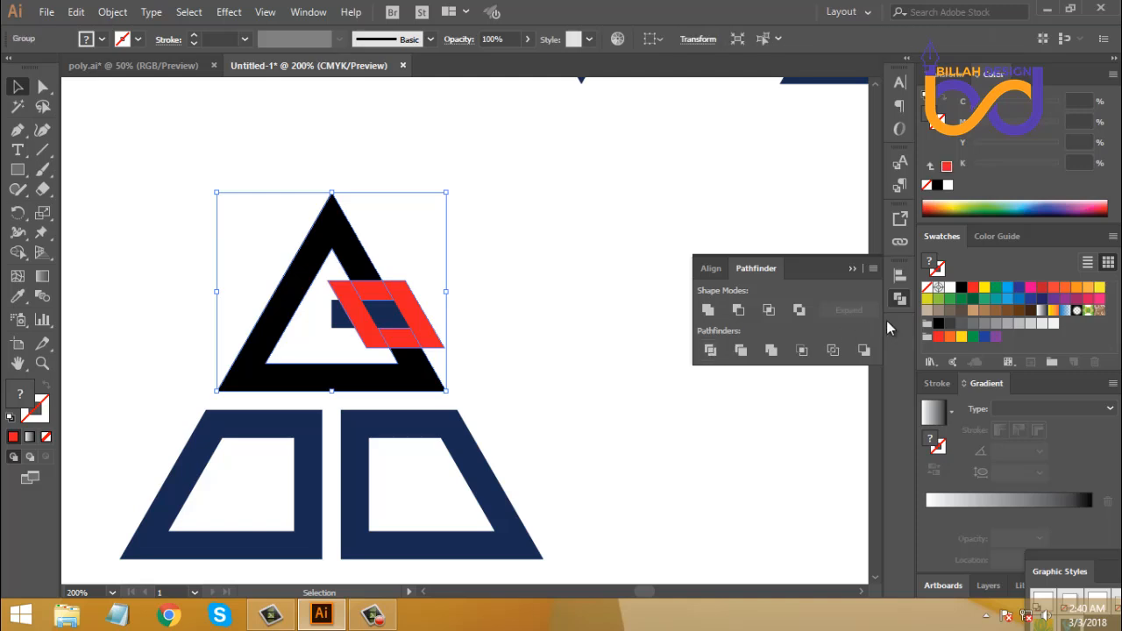
pyautogui.rightClick(525, 240)
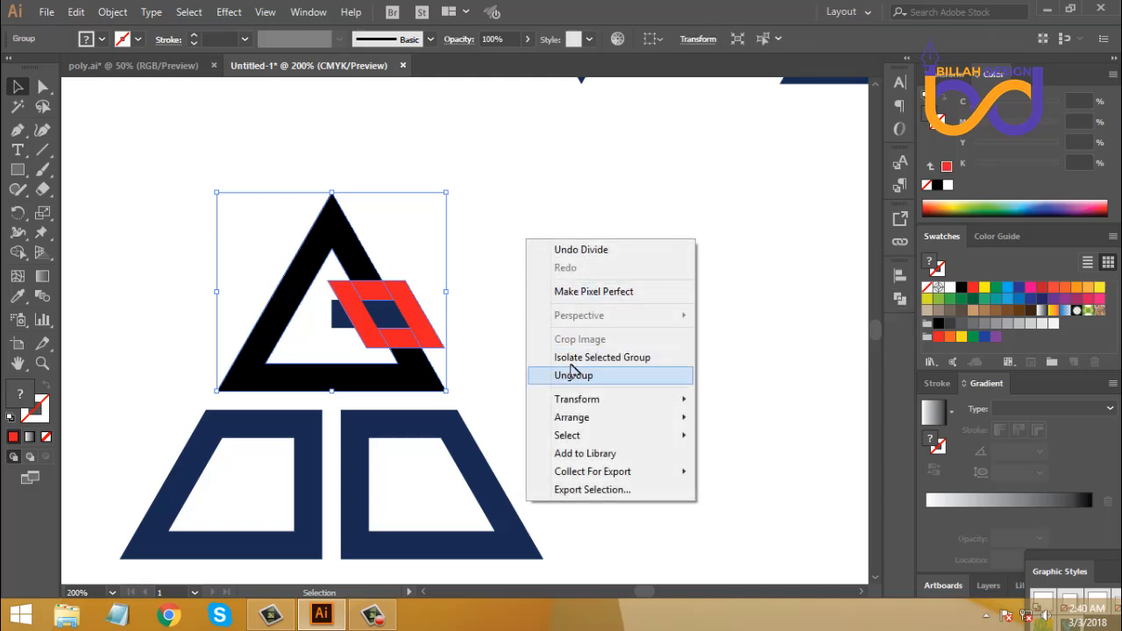
pyautogui.click(571, 373)
# Delete the red pieces outside the triangle's side and above the bar, plus the unfilled leftover inside the triangle.
pyautogui.click(431, 314)
pyautogui.moveTo(438, 312); pyautogui.dragTo(568, 325)
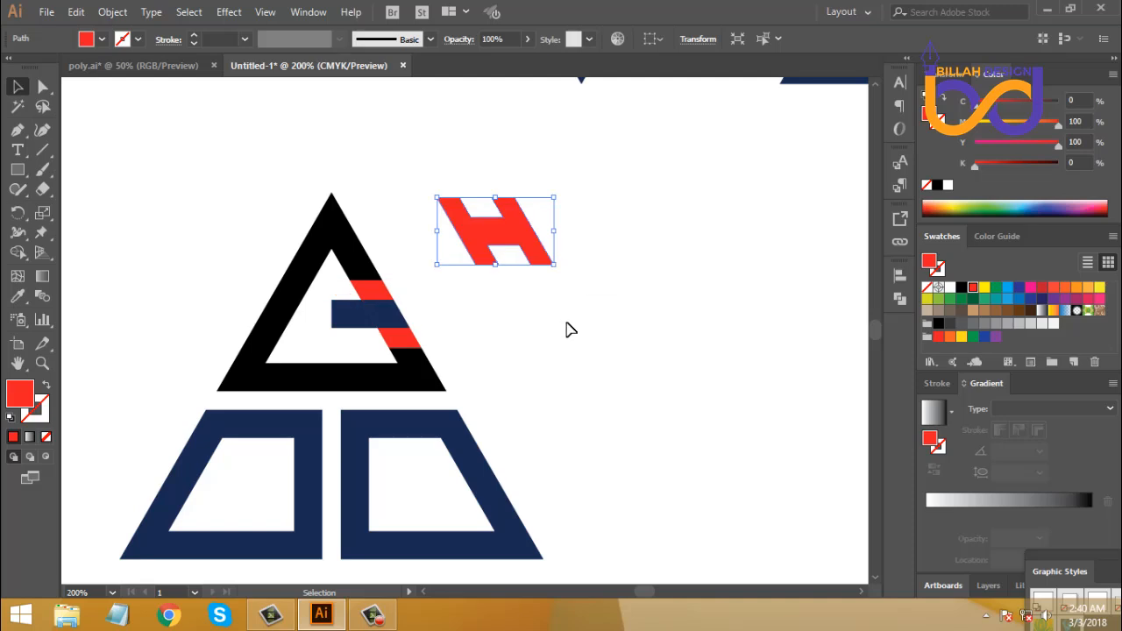
pyautogui.press('Delete')
pyautogui.moveTo(388, 294); pyautogui.dragTo(456, 288)
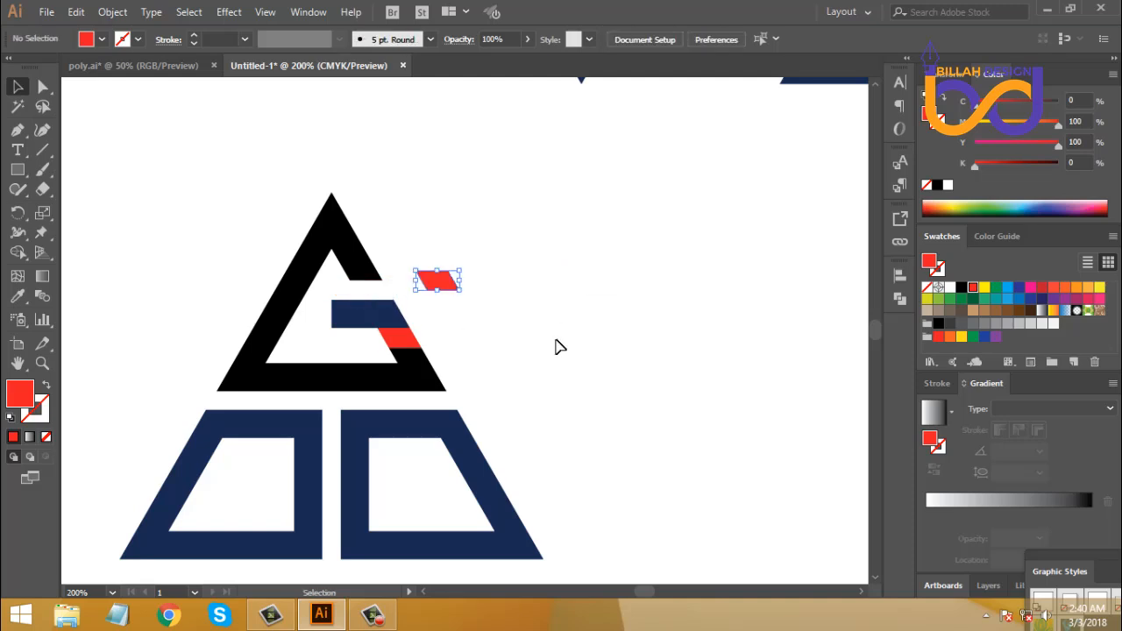
pyautogui.press('Delete')
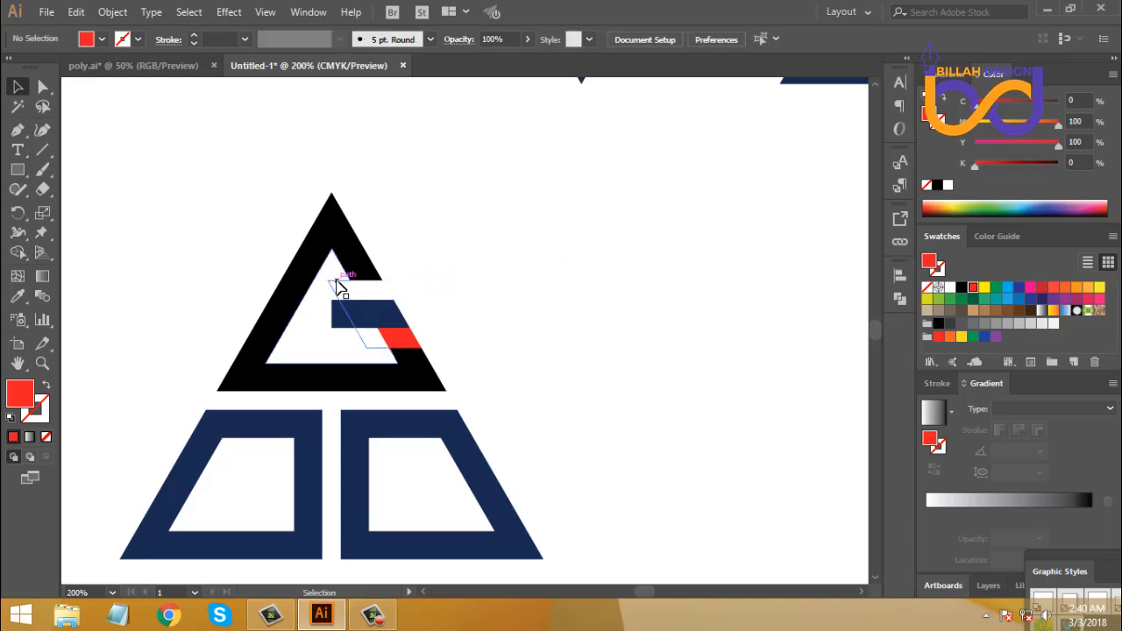
pyautogui.moveTo(366, 302); pyautogui.dragTo(614, 306)
pyautogui.press('Delete')
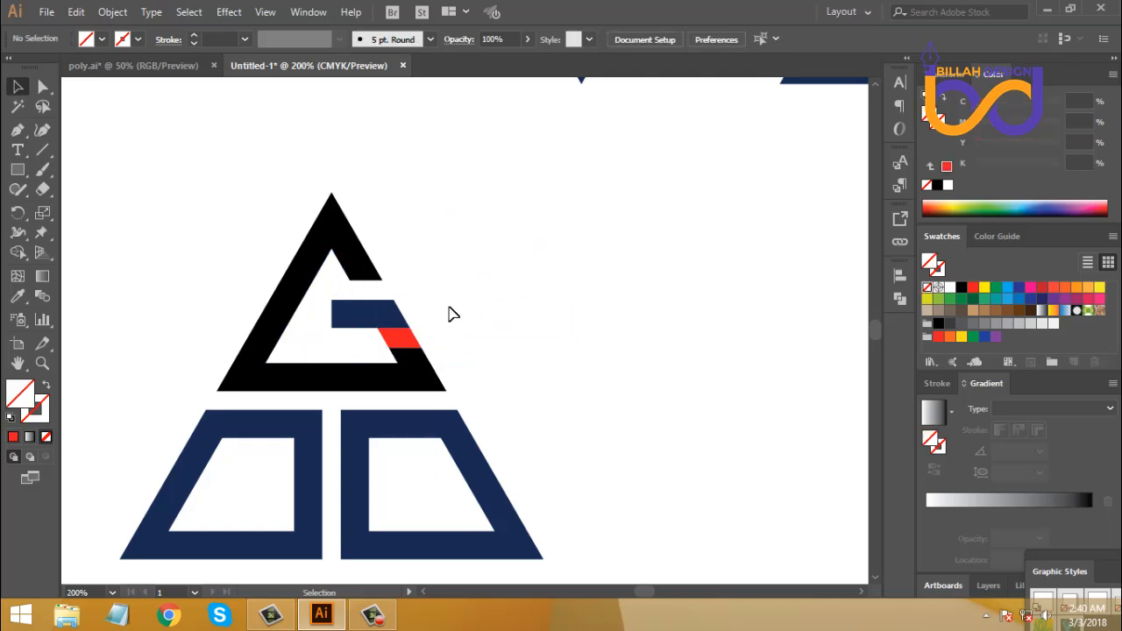
# Unite the black, red and blue pieces of the triangle into a single dark blue letter G.
pyautogui.moveTo(452, 282); pyautogui.dragTo(333, 375)
pyautogui.click(899, 298)
pyautogui.click(708, 310)
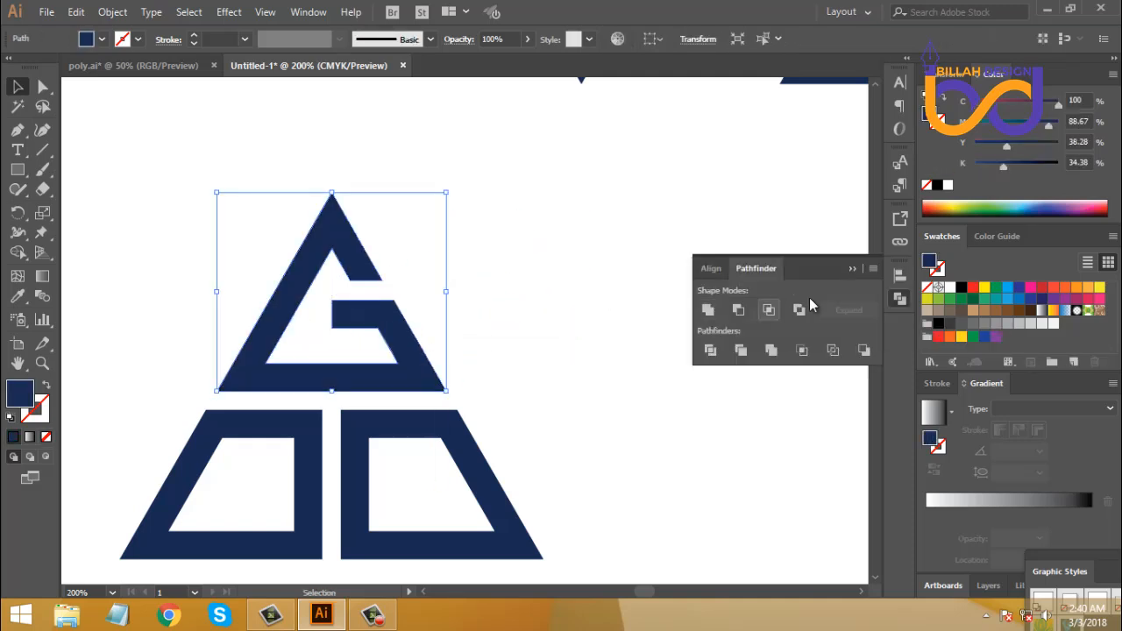
pyautogui.click(899, 299)
pyautogui.click(604, 393)
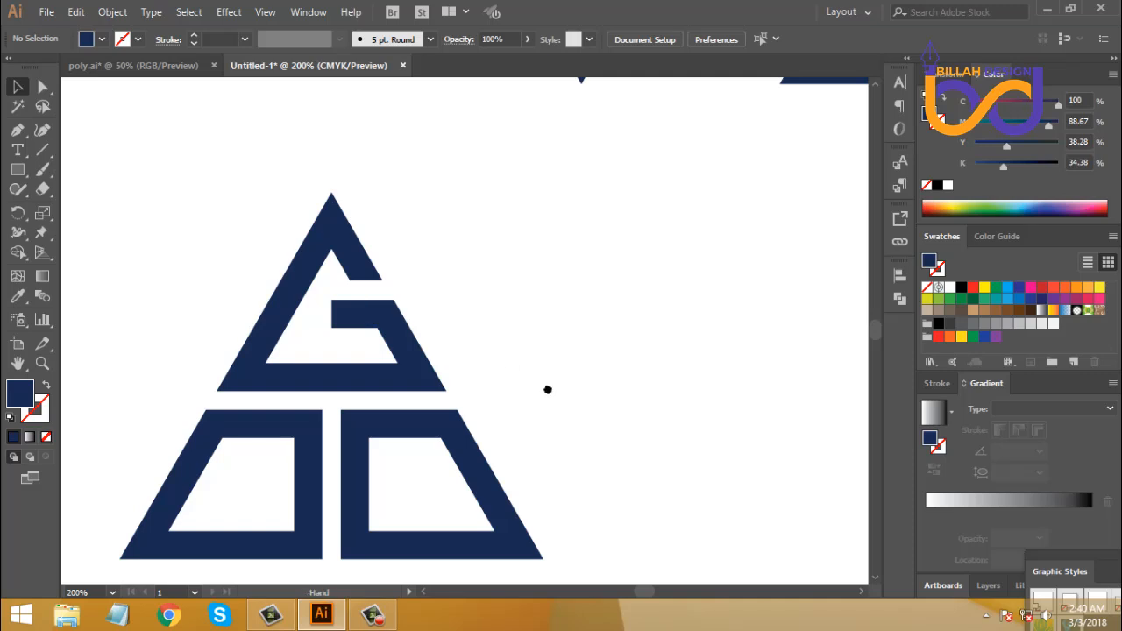
# Duplicate the right trapezoid outline beside the logo and draw a rectangle across the copy's bottom edge.
pyautogui.moveTo(548, 389); pyautogui.dragTo(500, 314)
pyautogui.hotkey('ctrl', '-')
pyautogui.hotkey('ctrl', '-')
pyautogui.moveTo(464, 378); pyautogui.dragTo(612, 354)
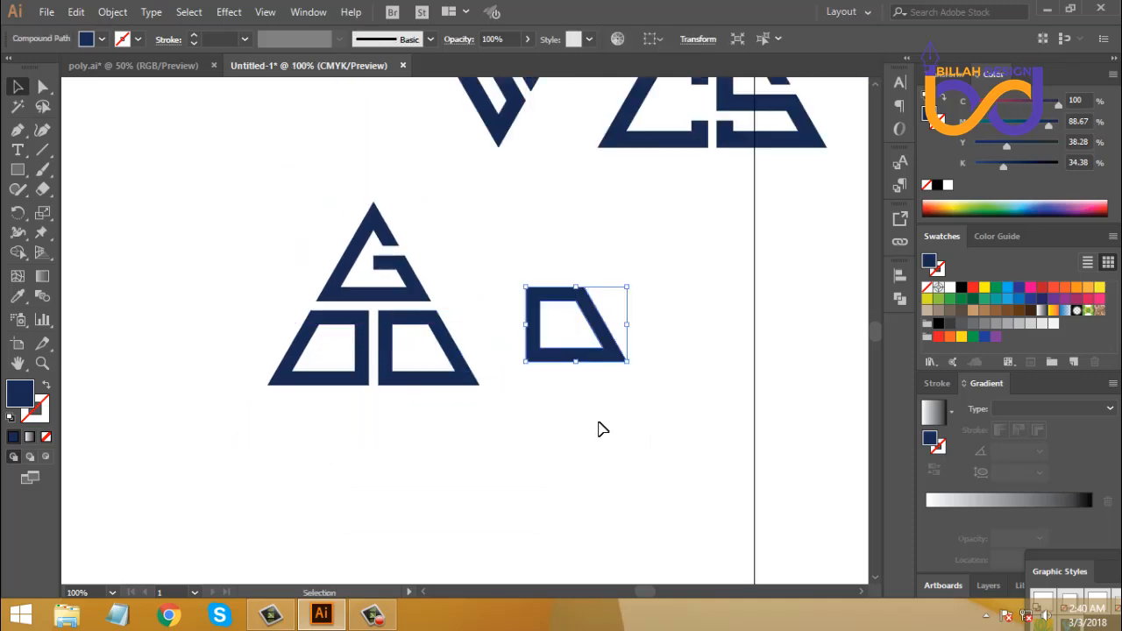
pyautogui.click(599, 423)
pyautogui.press('m')
pyautogui.moveTo(548, 338); pyautogui.dragTo(592, 377)
# Divide the trapezoid copy and the rectangle with Pathfinder and ungroup the result.
pyautogui.click(17, 87)
pyautogui.moveTo(663, 258); pyautogui.dragTo(544, 403)
pyautogui.click(900, 299)
pyautogui.click(710, 350)
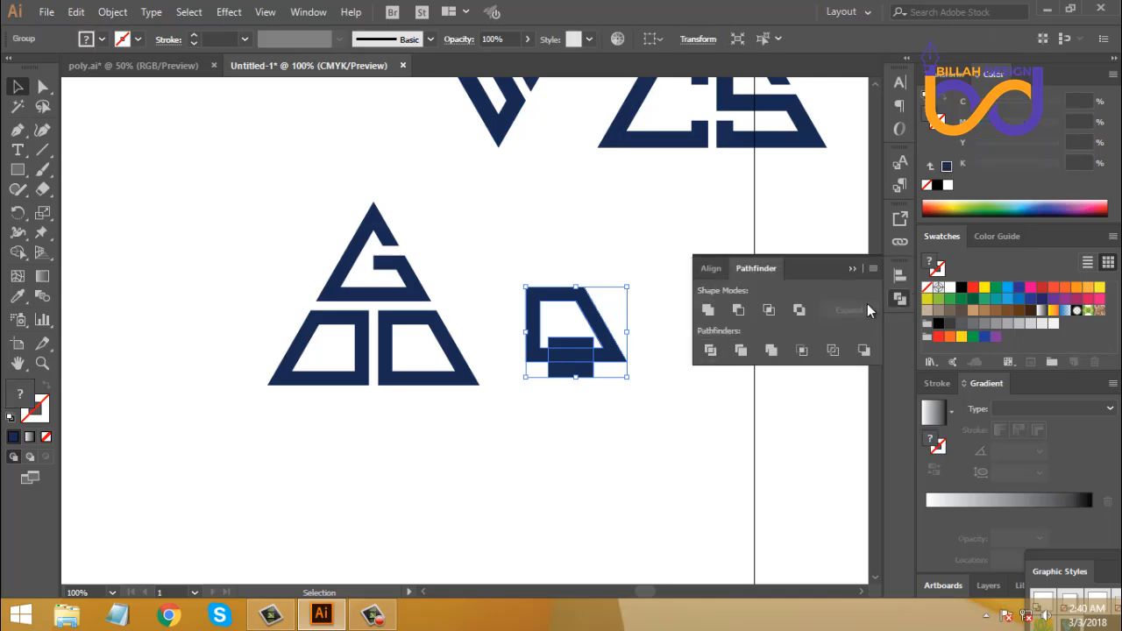
pyautogui.rightClick(631, 258)
pyautogui.click(672, 393)
# Pull the short horizontal bar out of the divided trapezoid copy and delete the leftover pieces.
pyautogui.click(596, 383)
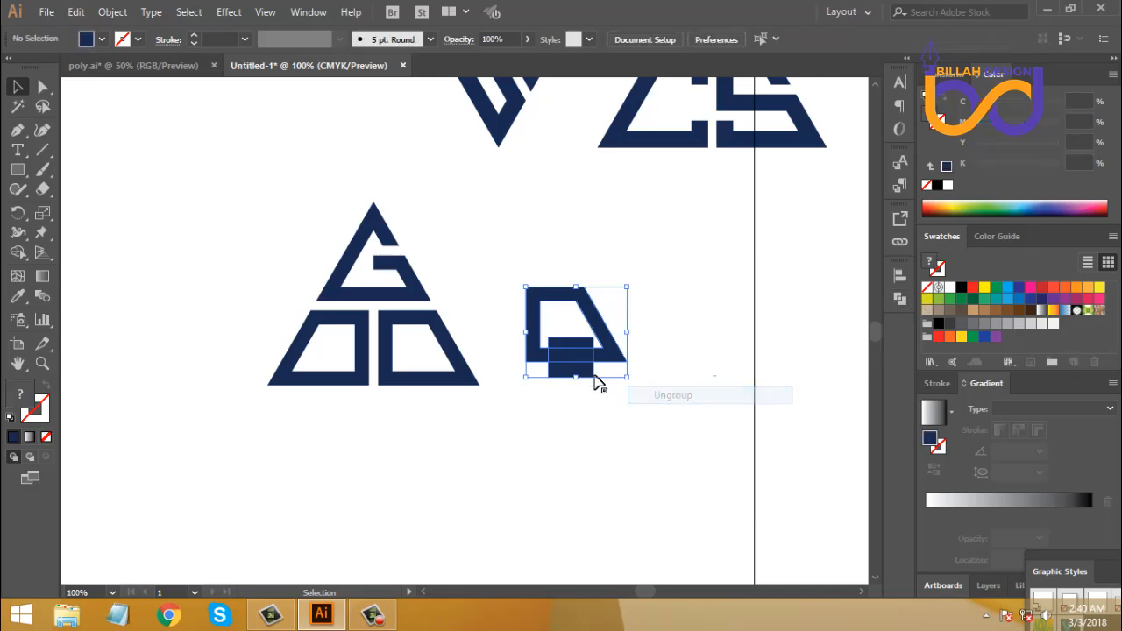
pyautogui.moveTo(575, 359); pyautogui.dragTo(497, 255)
pyautogui.moveTo(684, 296); pyautogui.dragTo(534, 385)
pyautogui.press('Delete')
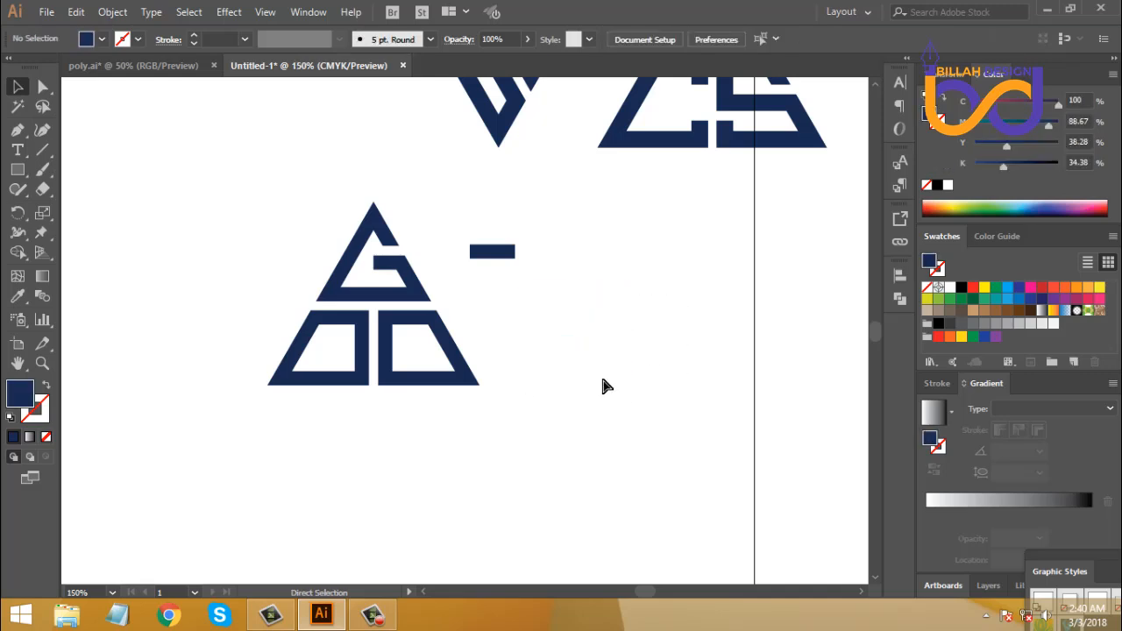
# Move the bar across the right trapezoid's slanted side and align it to the trapezoid's vertical center.
pyautogui.hotkey('ctrl', '+')
pyautogui.moveTo(563, 292); pyautogui.dragTo(596, 328)
pyautogui.moveTo(564, 219); pyautogui.dragTo(468, 421)
pyautogui.moveTo(529, 337); pyautogui.dragTo(452, 378)
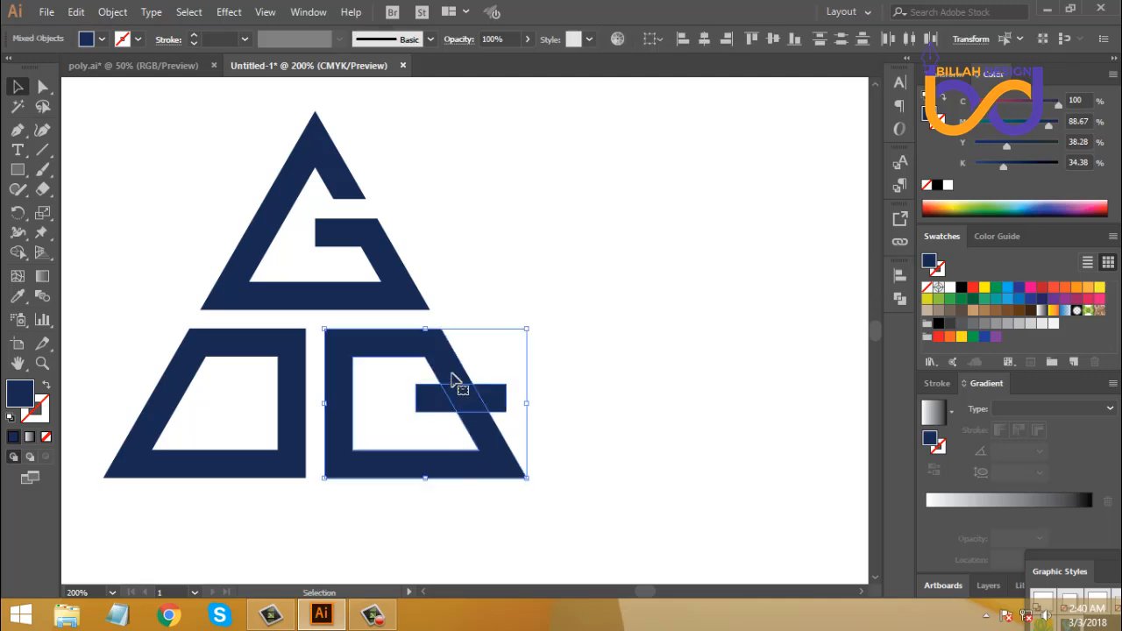
pyautogui.click(452, 376)
pyautogui.click(773, 38)
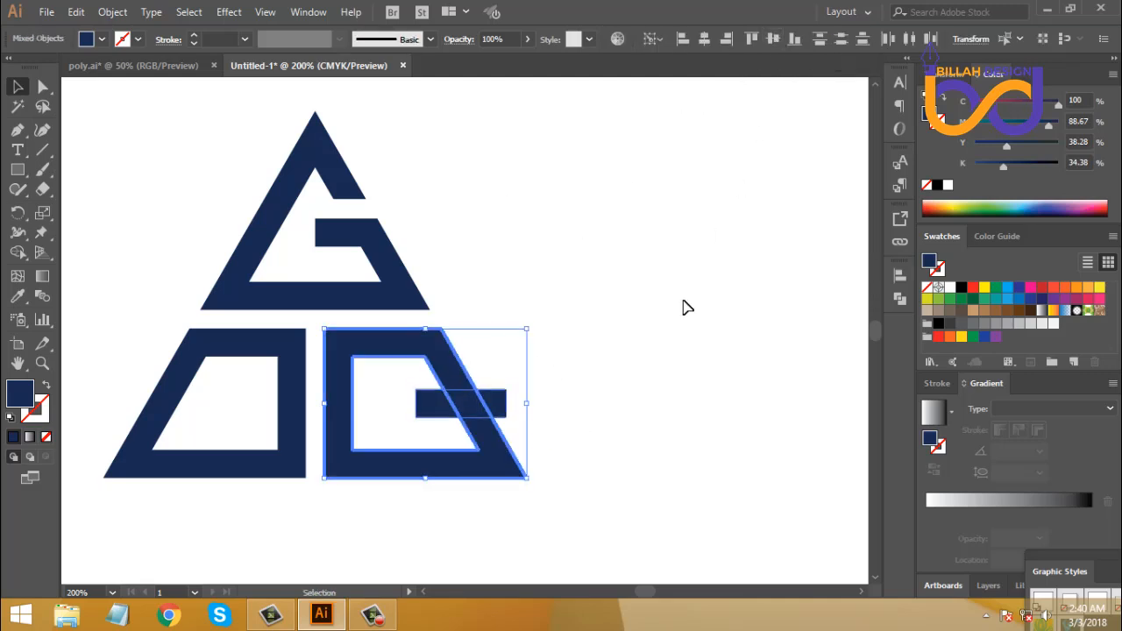
# Stretch the bar leftward until it extends slightly past the right trapezoid's straight left side.
pyautogui.click(680, 343)
pyautogui.click(423, 408)
pyautogui.moveTo(418, 405); pyautogui.dragTo(314, 403)
pyautogui.click(534, 364)
# Divide the right trapezoid and the stretched bar with Pathfinder and ungroup the pieces.
pyautogui.moveTo(448, 419); pyautogui.dragTo(410, 459)
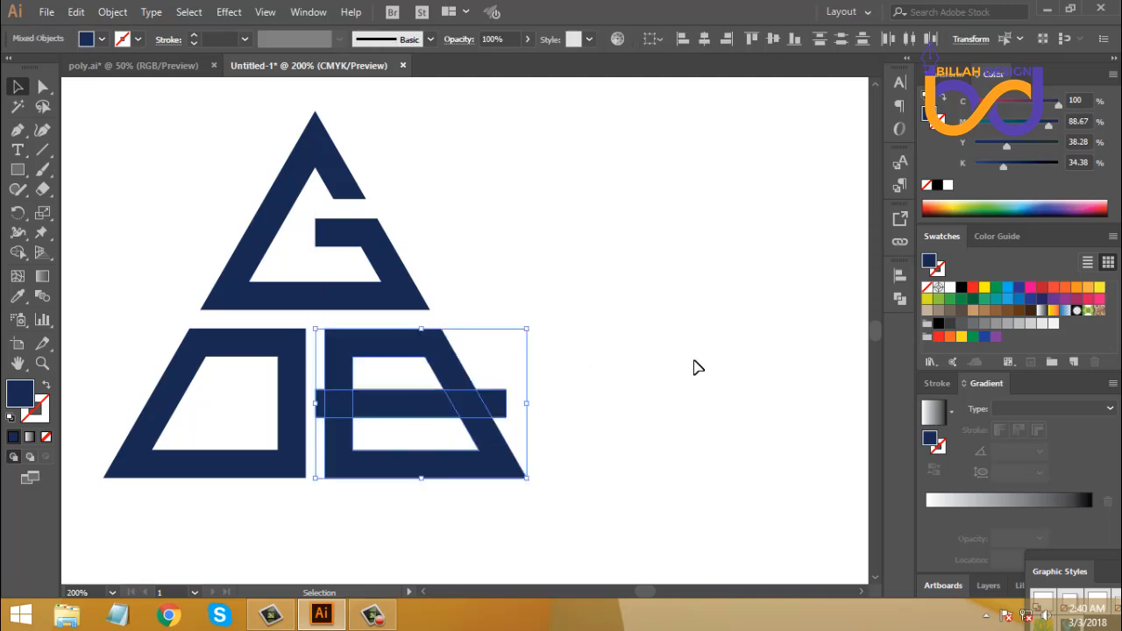
pyautogui.click(899, 300)
pyautogui.hotkey('ctrl', 'g')
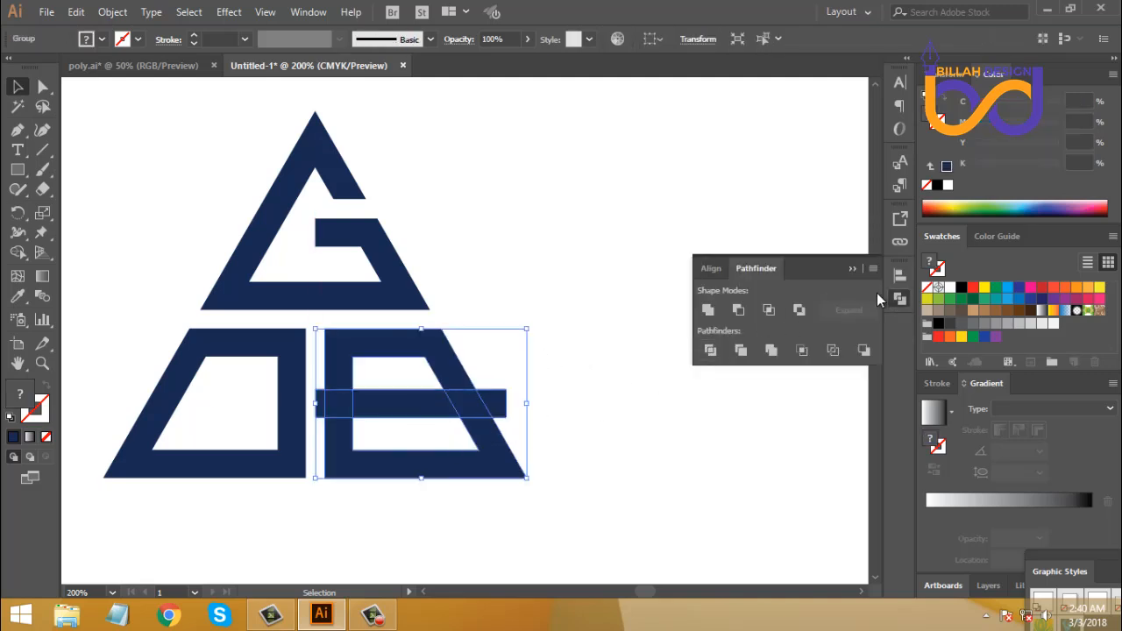
pyautogui.click(901, 300)
pyautogui.rightClick(613, 267)
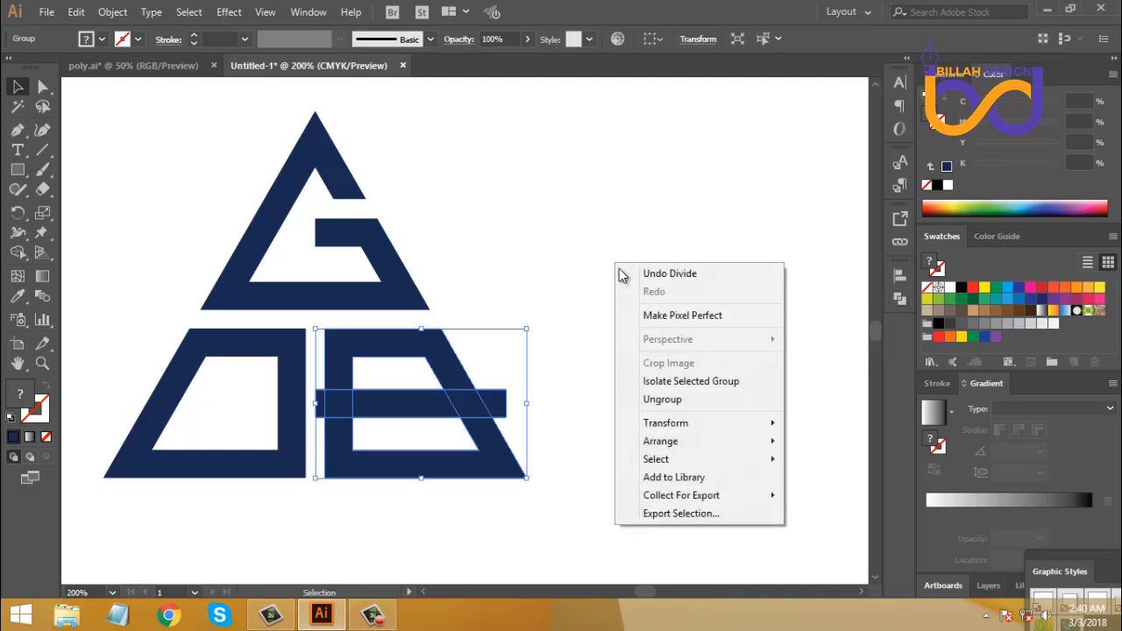
pyautogui.click(666, 398)
# Delete both ends of the bar that stick out beyond the right trapezoid's sides.
pyautogui.click(507, 404)
pyautogui.moveTo(493, 403); pyautogui.dragTo(509, 395)
pyautogui.press('Delete')
pyautogui.click(320, 410)
pyautogui.press('Delete')
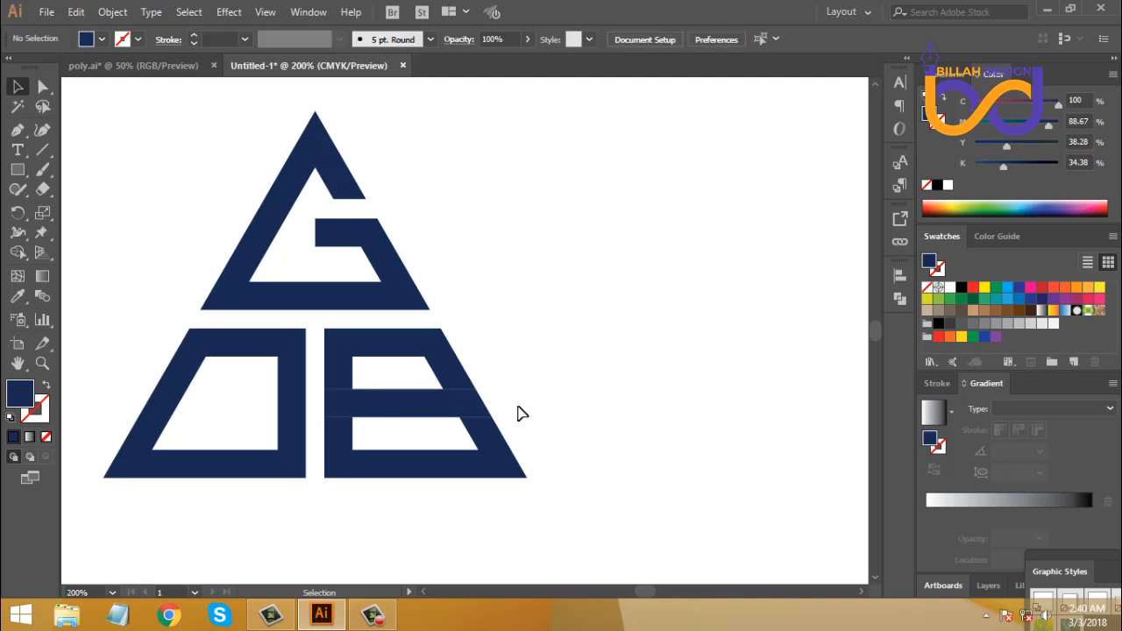
# Offset the path of the bar segment on the right trapezoid's slanted side by 12 px with Miter joins.
pyautogui.click(471, 413)
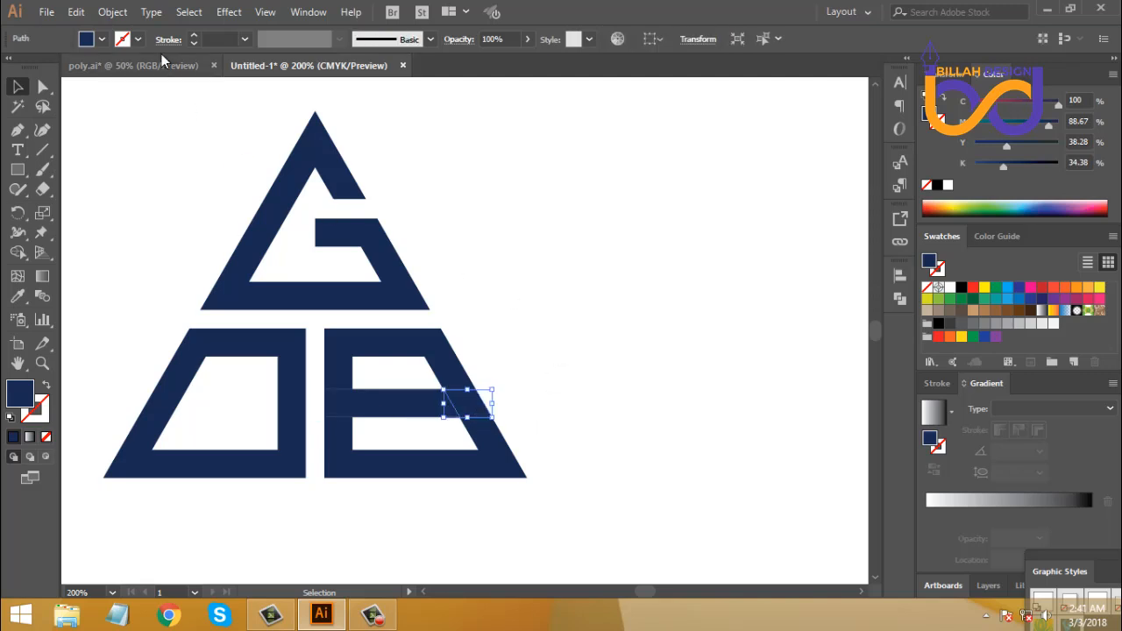
pyautogui.click(110, 11)
pyautogui.moveTo(178, 368)
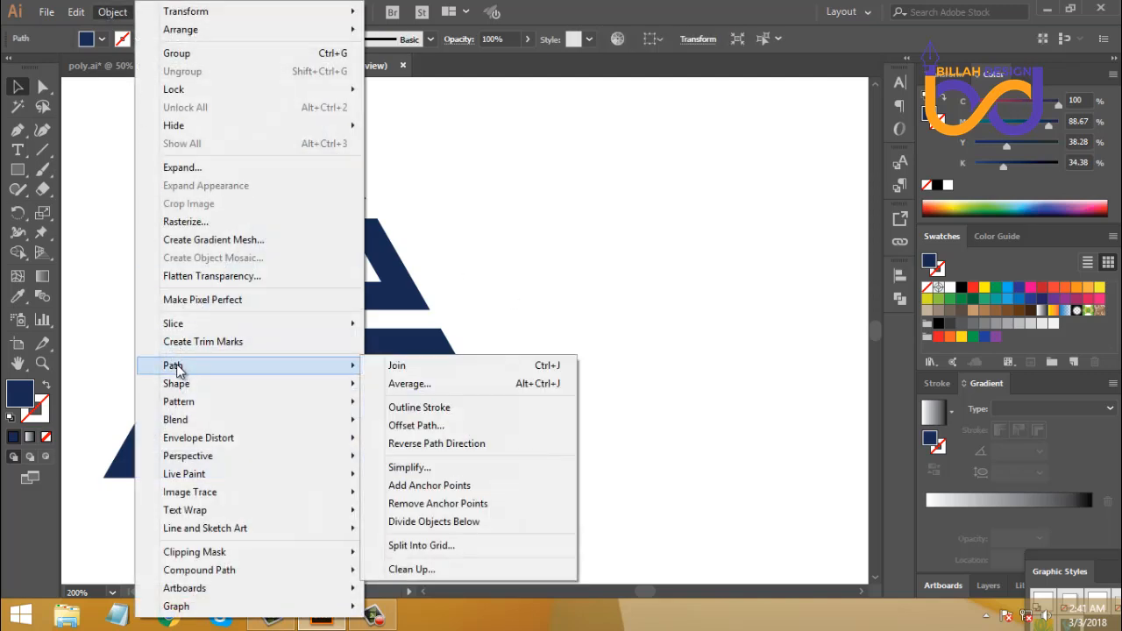
pyautogui.click(417, 427)
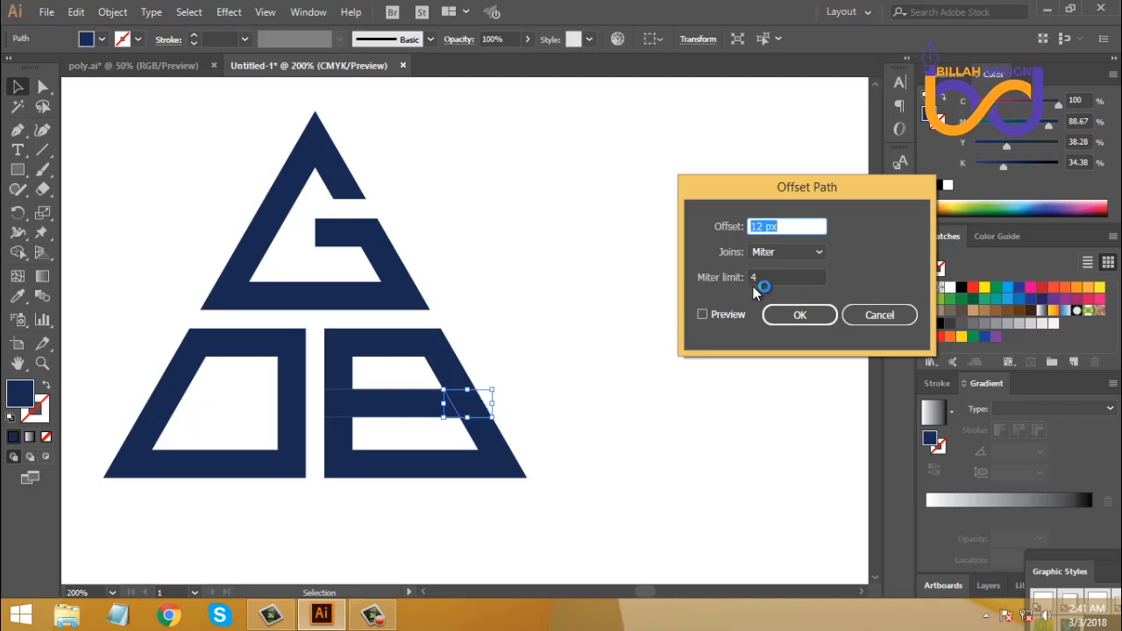
pyautogui.click(791, 318)
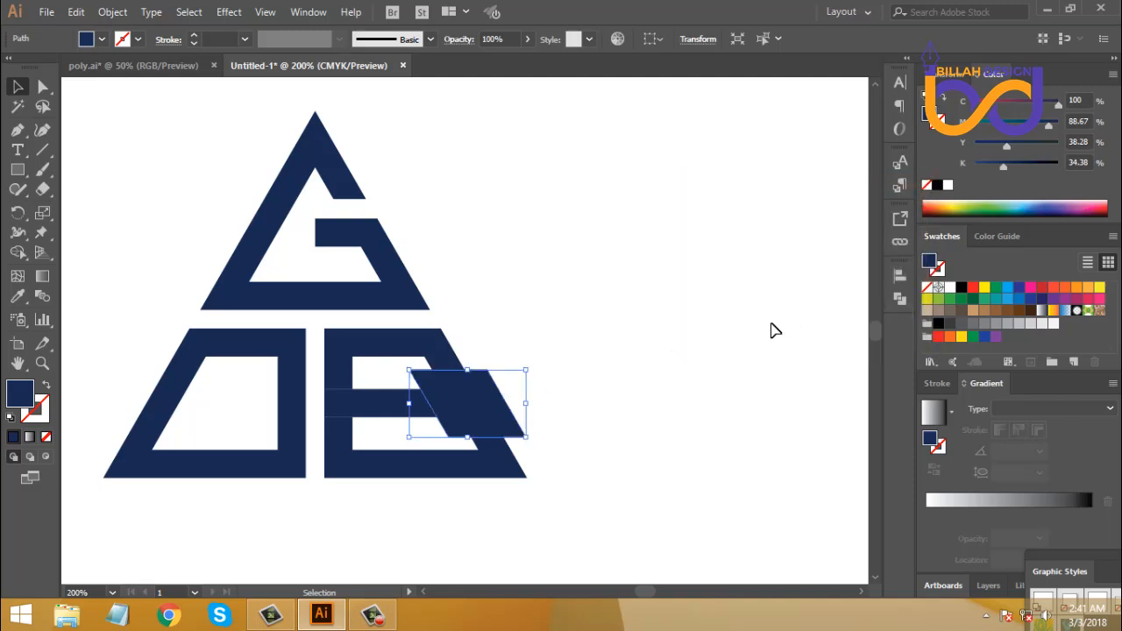
# Subtract the offset parallelogram from the right trapezoid's upper piece with Minus Front.
pyautogui.keyDown('shift'); pyautogui.click(441, 351); pyautogui.keyUp('shift')
pyautogui.click(900, 299)
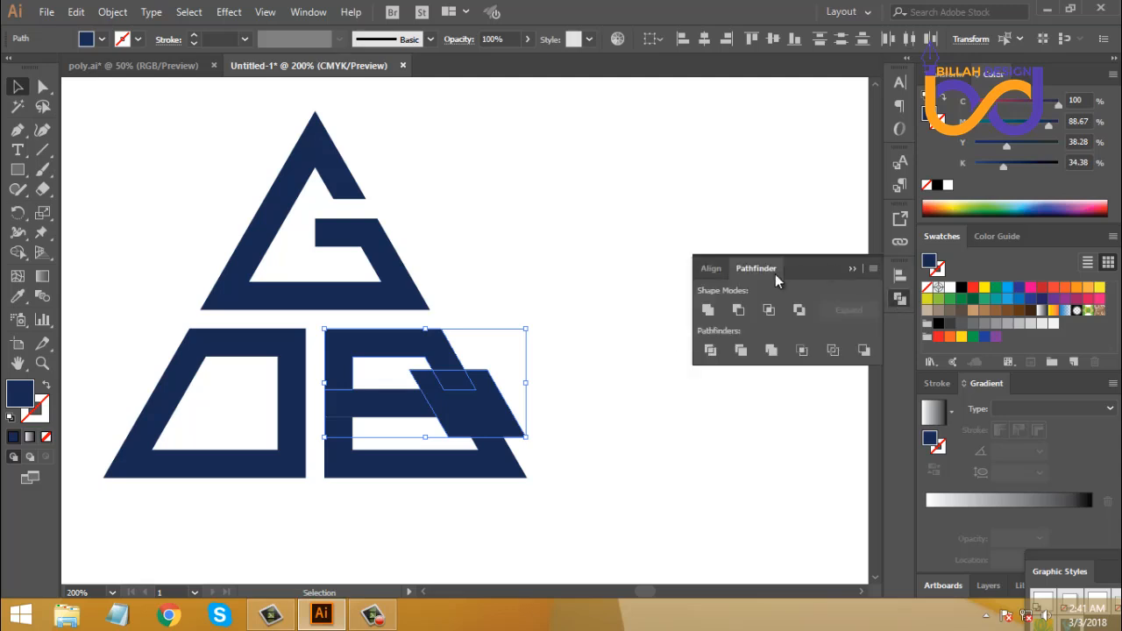
pyautogui.click(741, 312)
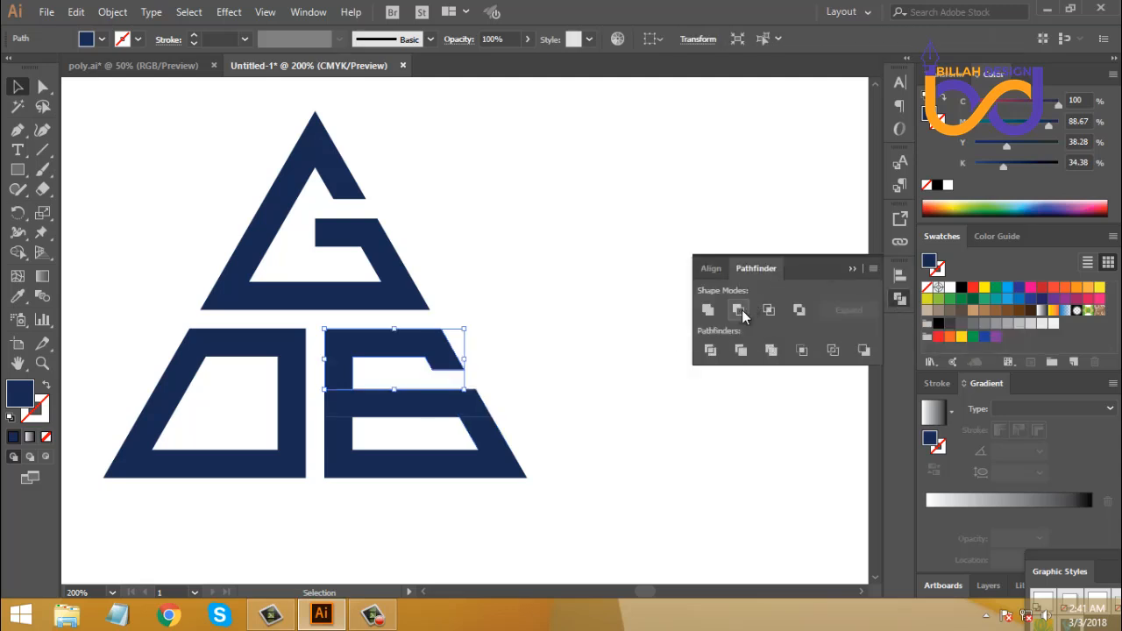
pyautogui.click(899, 299)
# Offset the path of the bar segment on the right trapezoid's left side by 12 px with Miter joins.
pyautogui.click(401, 419)
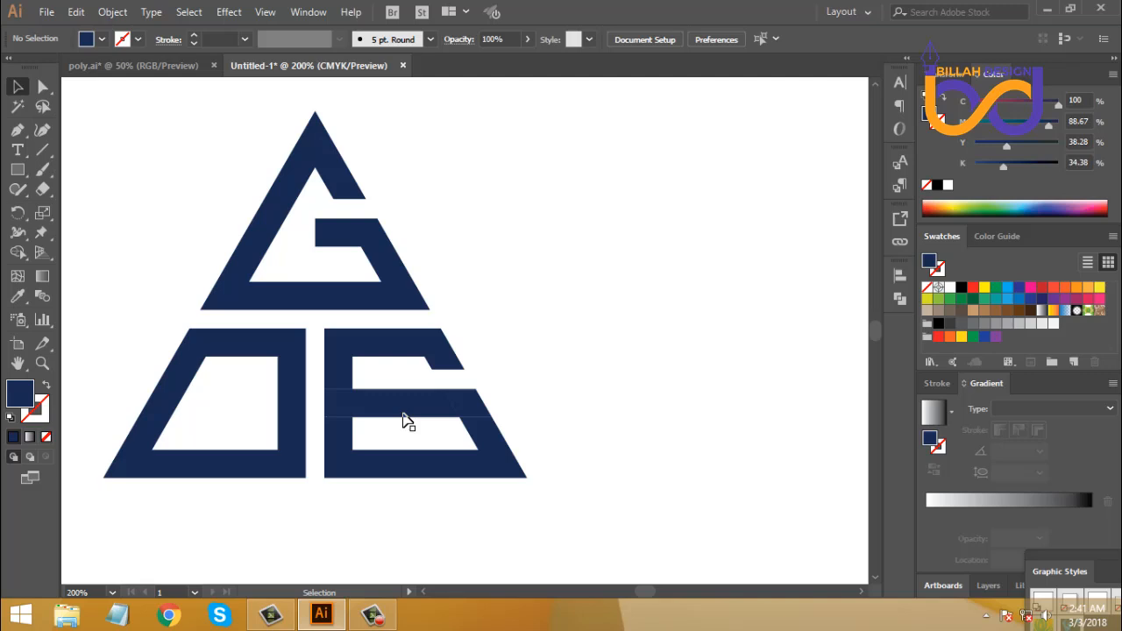
pyautogui.click(345, 406)
pyautogui.click(113, 12)
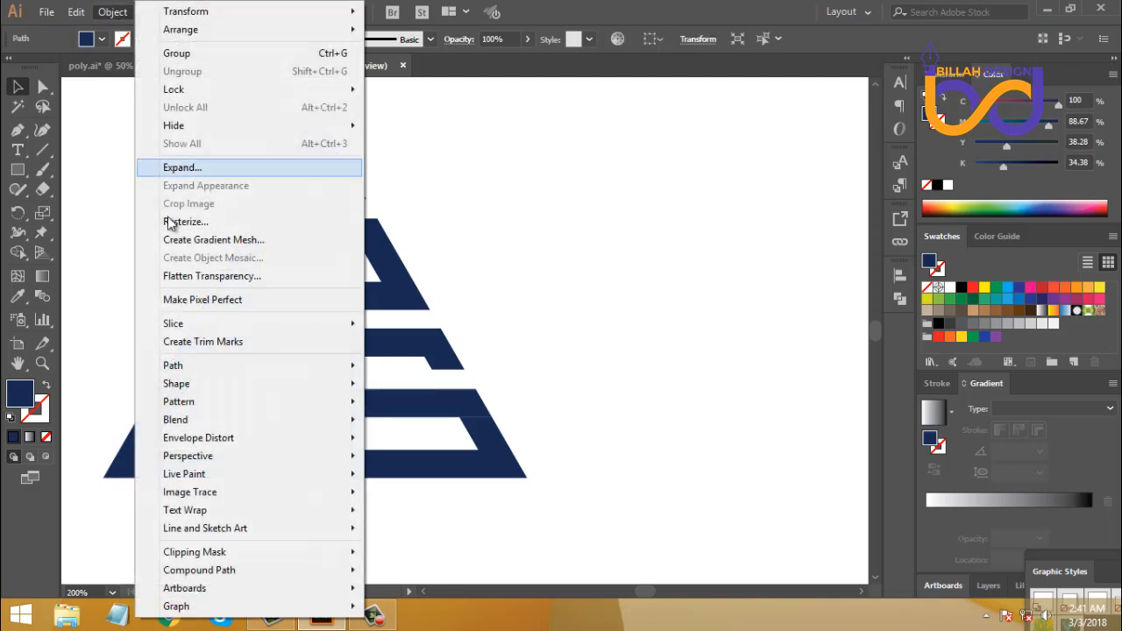
pyautogui.moveTo(207, 367)
pyautogui.click(425, 427)
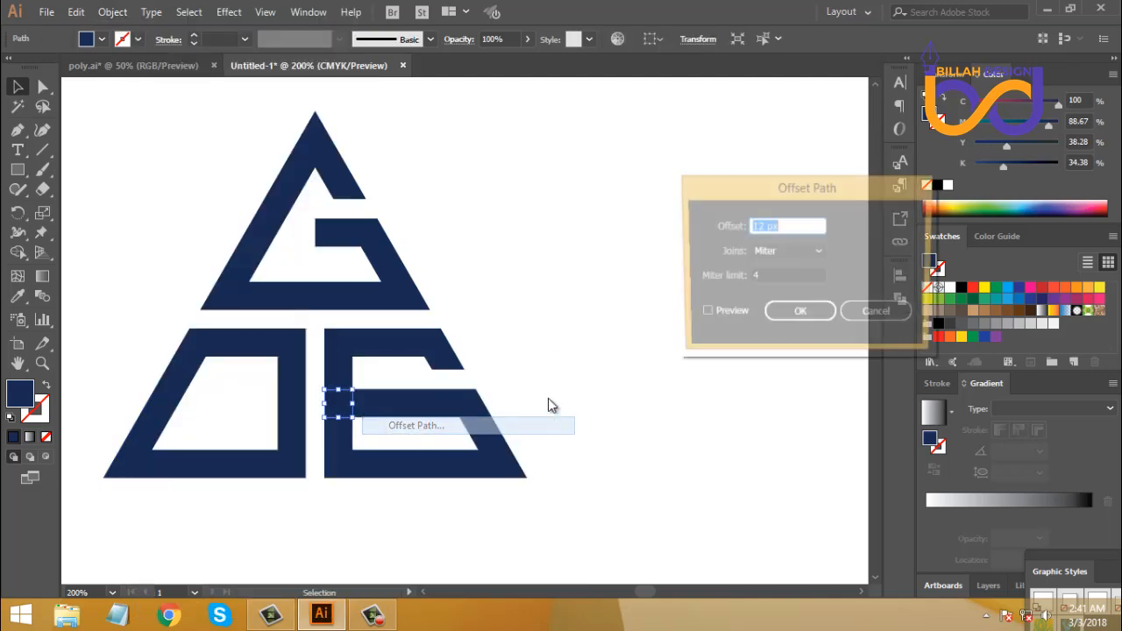
pyautogui.click(775, 315)
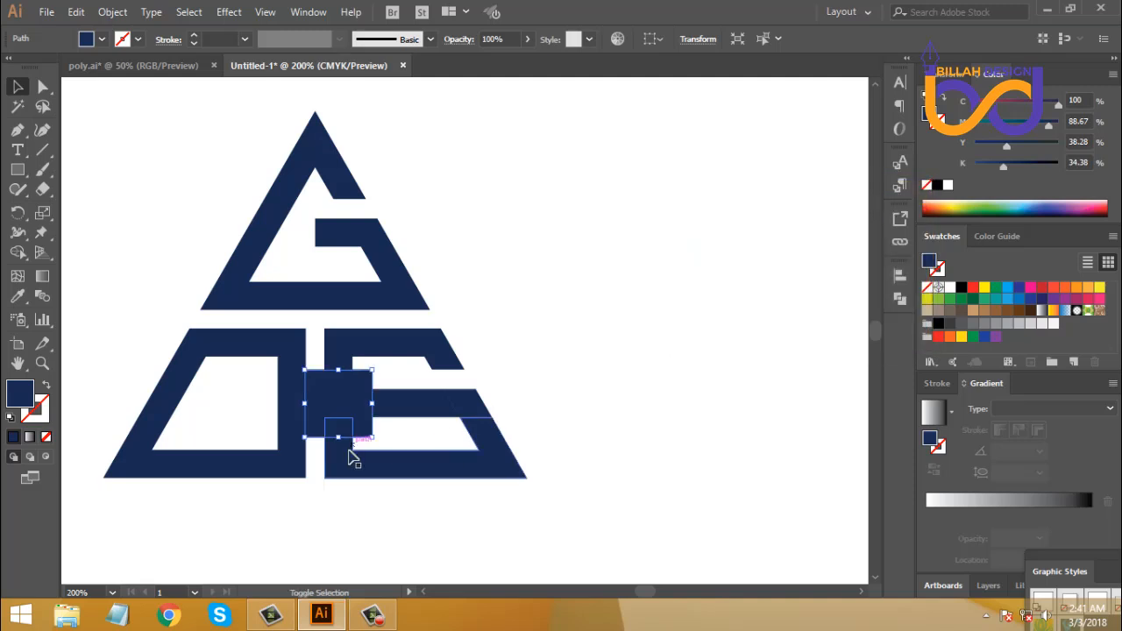
# Subtract the offset square from the right trapezoid's lower piece with Minus Front.
pyautogui.keyDown('shift'); pyautogui.click(388, 455); pyautogui.keyUp('shift')
pyautogui.click(900, 298)
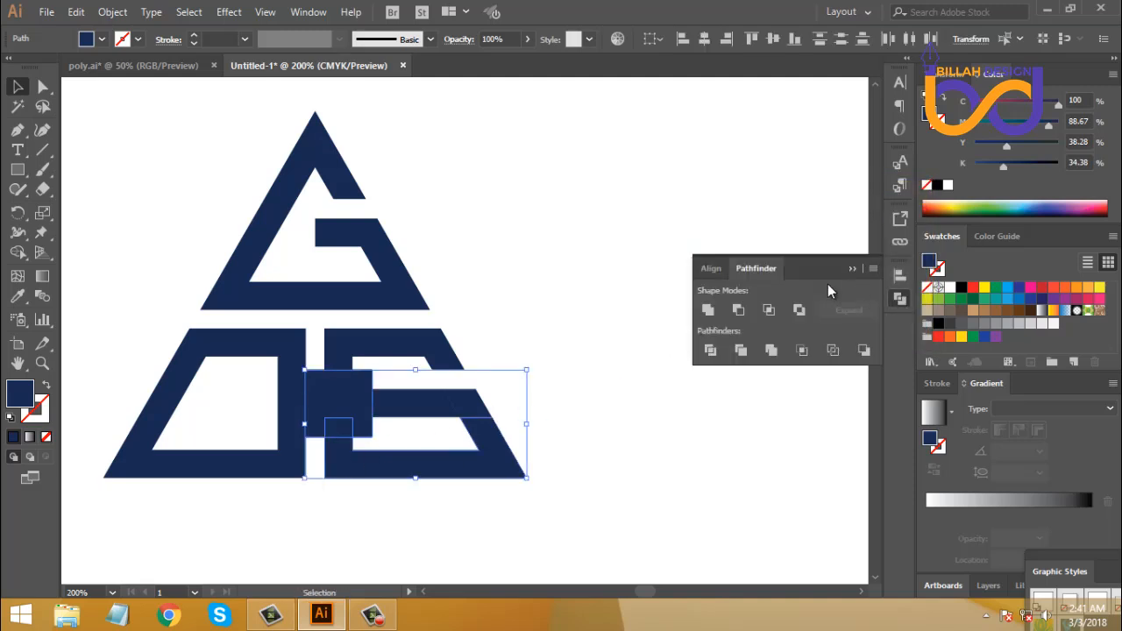
pyautogui.click(738, 310)
pyautogui.click(571, 378)
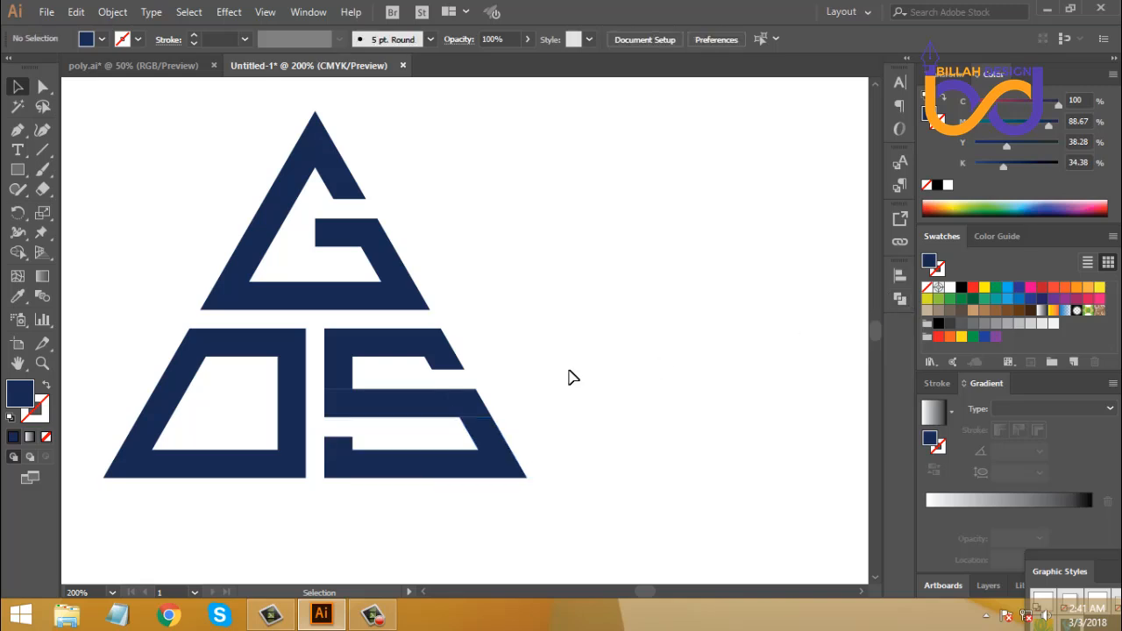
# Fill all pieces of the letter S with black and delete the two filled interior pieces.
pyautogui.moveTo(532, 346); pyautogui.dragTo(377, 459)
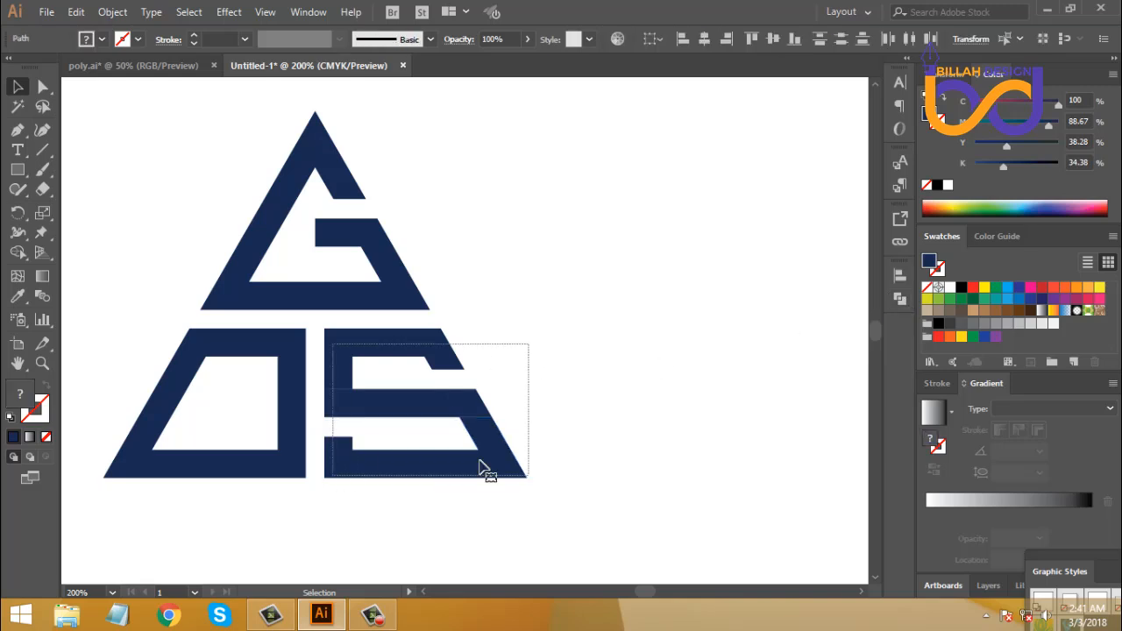
pyautogui.click(961, 289)
pyautogui.click(552, 390)
pyautogui.moveTo(421, 388); pyautogui.dragTo(556, 357)
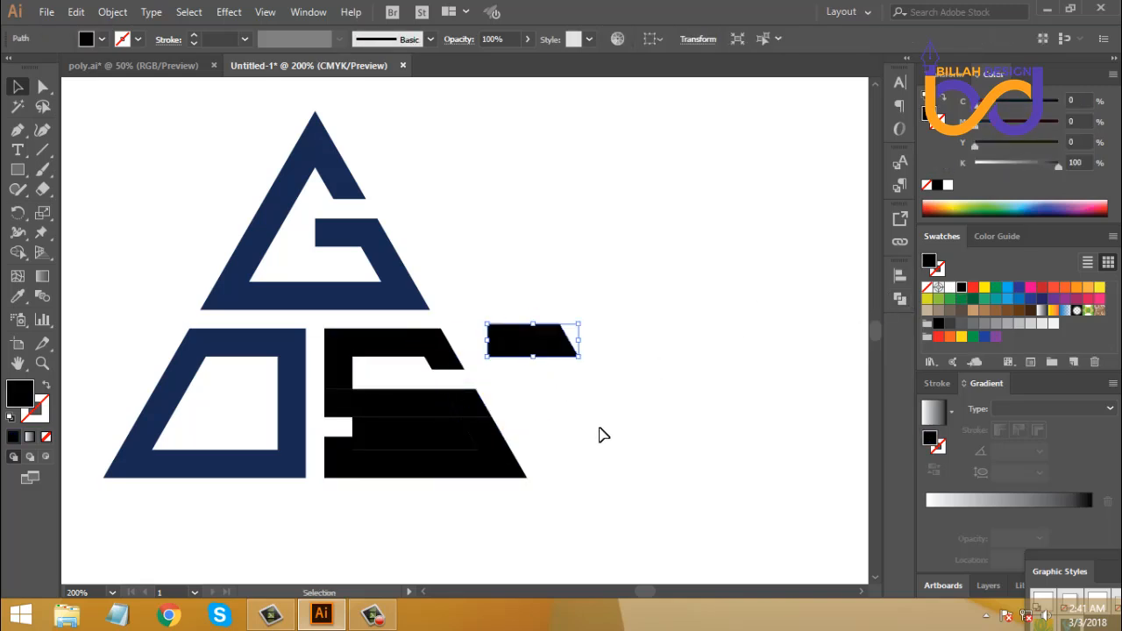
pyautogui.press('Delete')
pyautogui.moveTo(405, 440); pyautogui.dragTo(629, 396)
pyautogui.press('Delete')
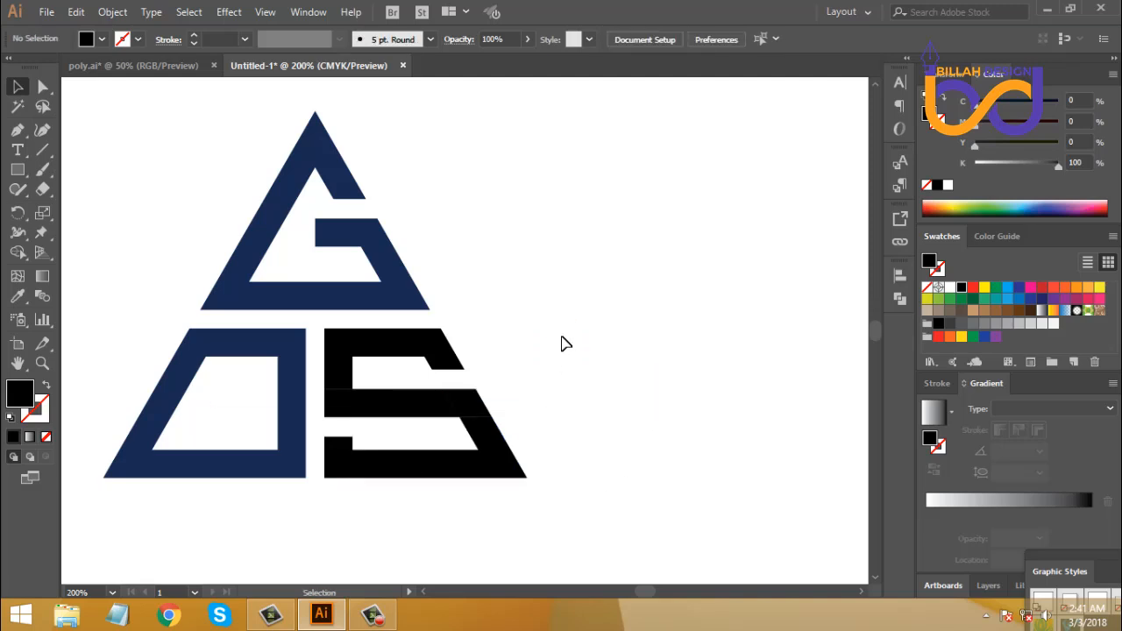
# Merge all pieces of the letter S into one shape with Unite.
pyautogui.moveTo(574, 339); pyautogui.dragTo(336, 487)
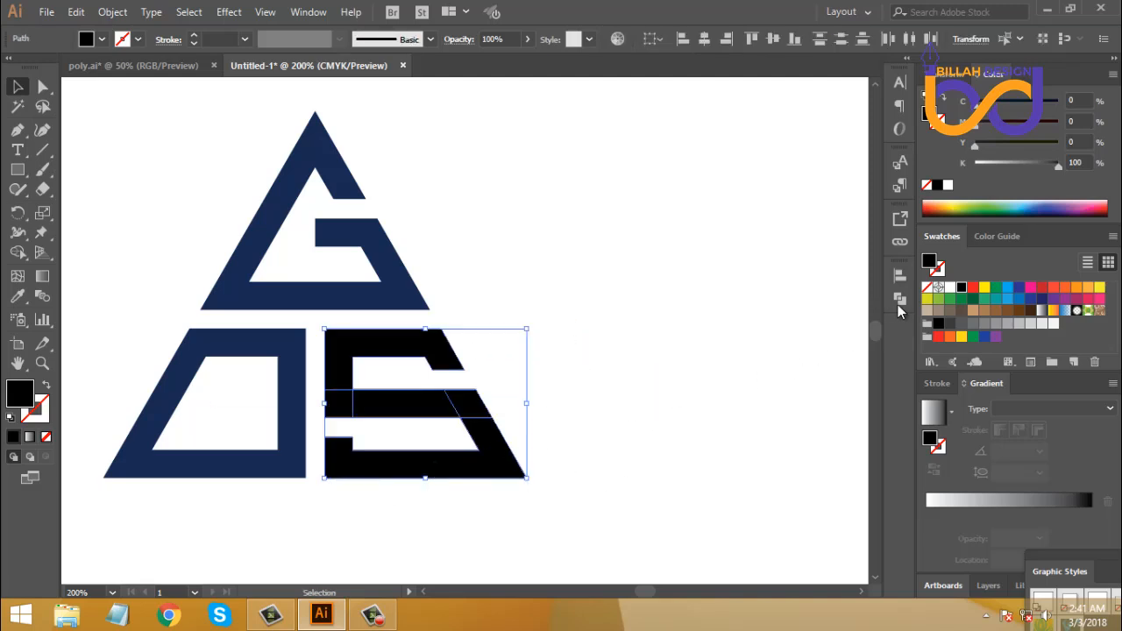
pyautogui.click(900, 300)
pyautogui.click(709, 311)
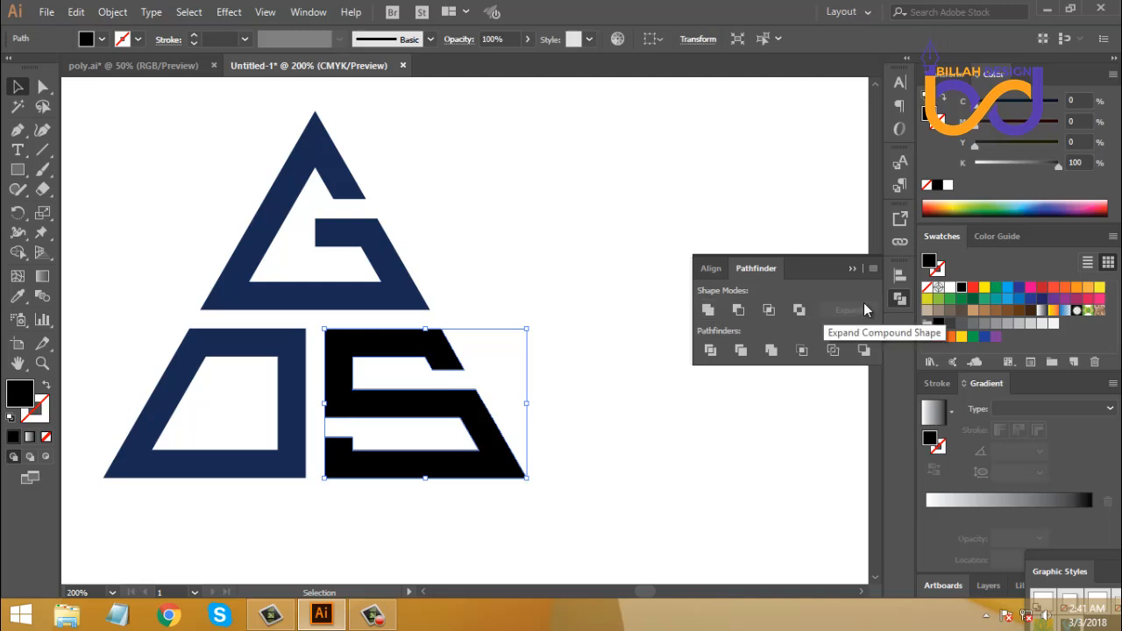
pyautogui.click(668, 292)
# Draw a rectangle across the right bar of the left trapezoid outline and subtract it with Minus Front to form the letter C.
pyautogui.moveTo(414, 418); pyautogui.dragTo(458, 345)
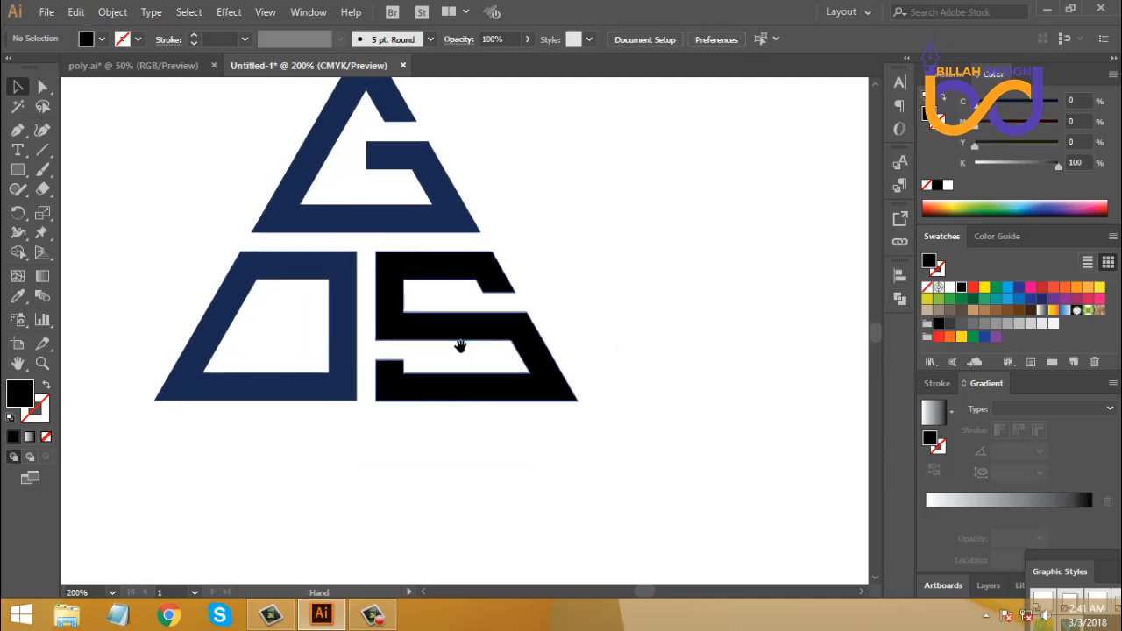
pyautogui.moveTo(439, 446); pyautogui.dragTo(445, 462)
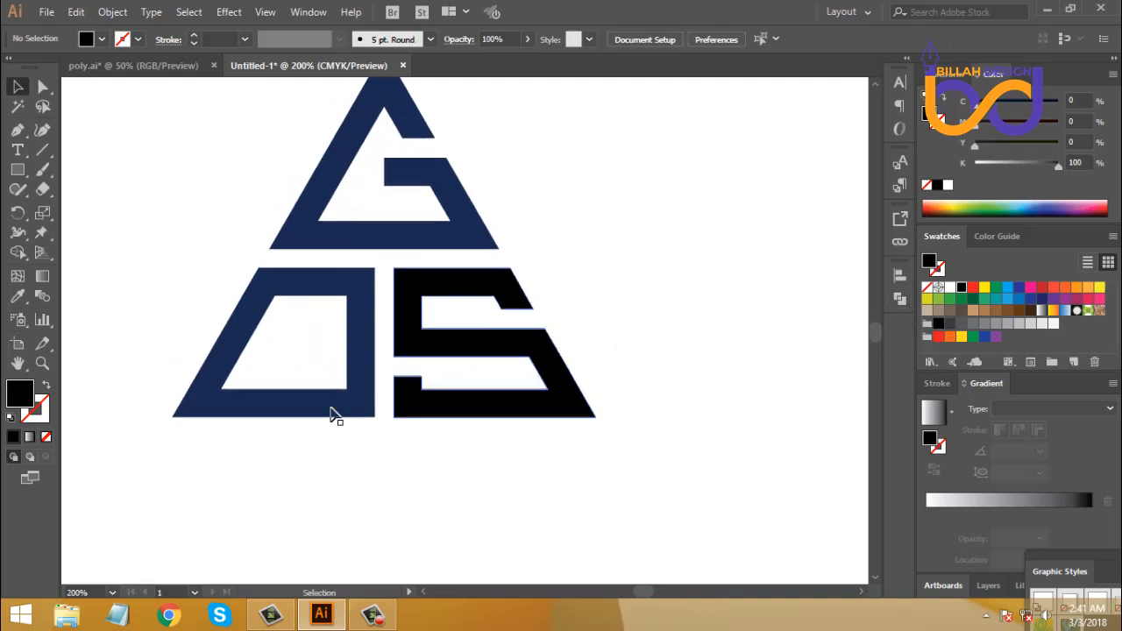
pyautogui.click(18, 169)
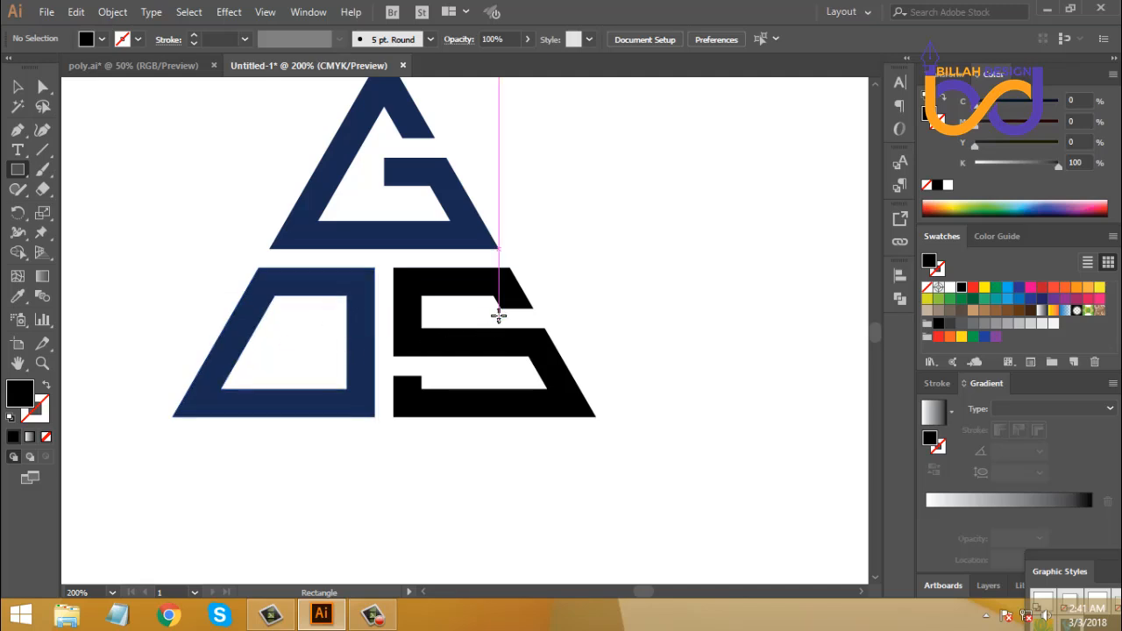
pyautogui.moveTo(501, 308)
pyautogui.mouseDown()
pyautogui.moveTo(364, 365)
pyautogui.moveTo(296, 374)
pyautogui.mouseUp()
pyautogui.click(43, 85)
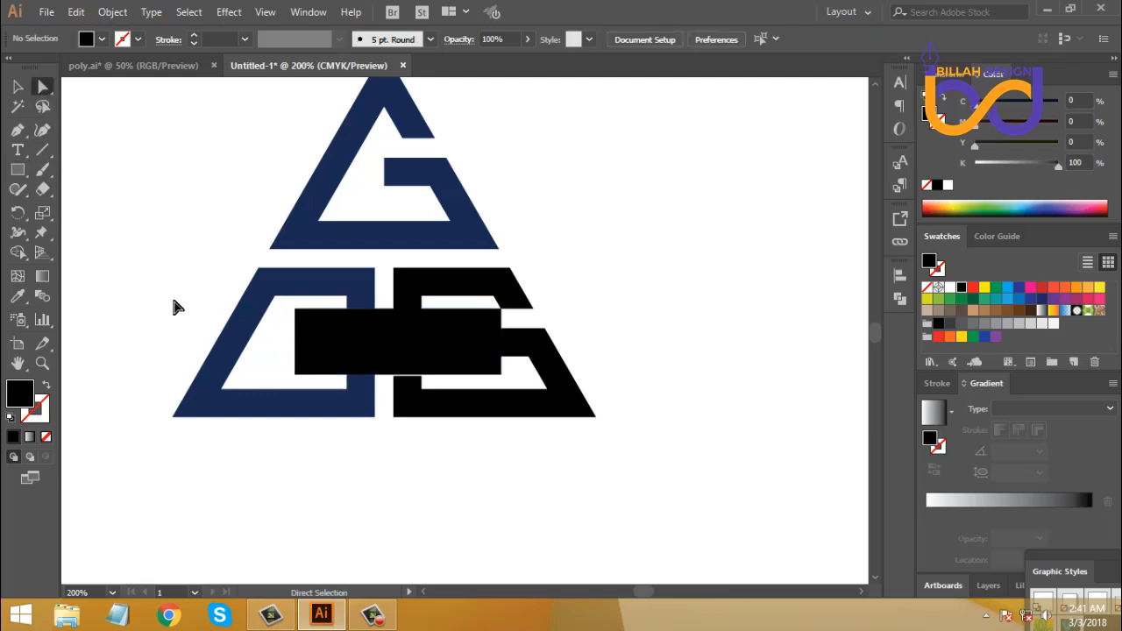
pyautogui.moveTo(171, 293); pyautogui.dragTo(328, 394)
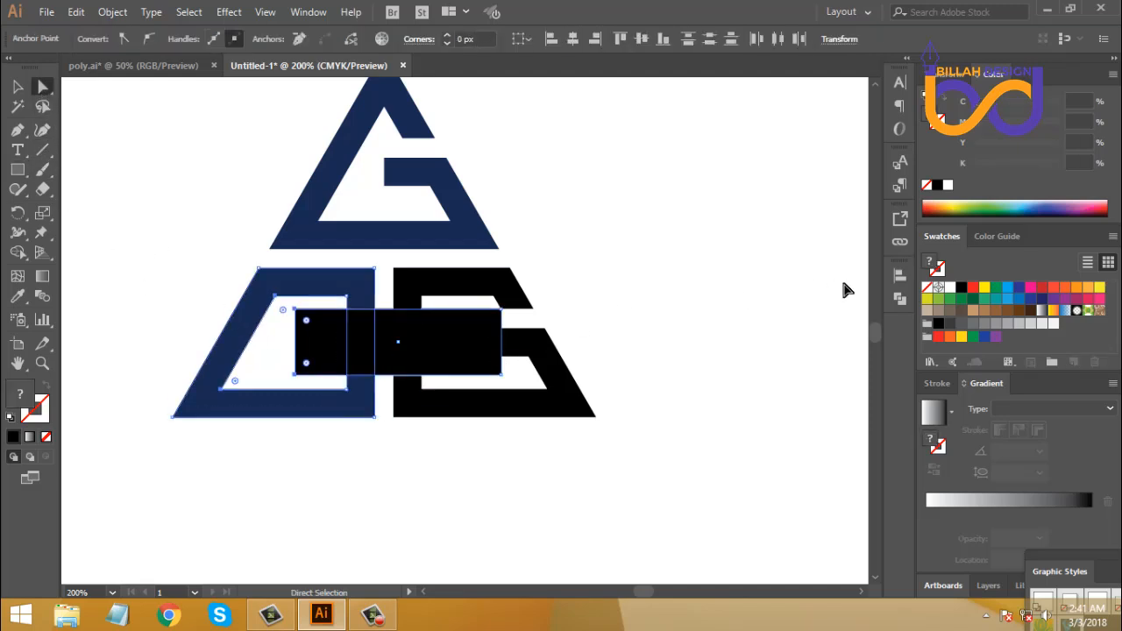
pyautogui.click(899, 299)
pyautogui.click(739, 311)
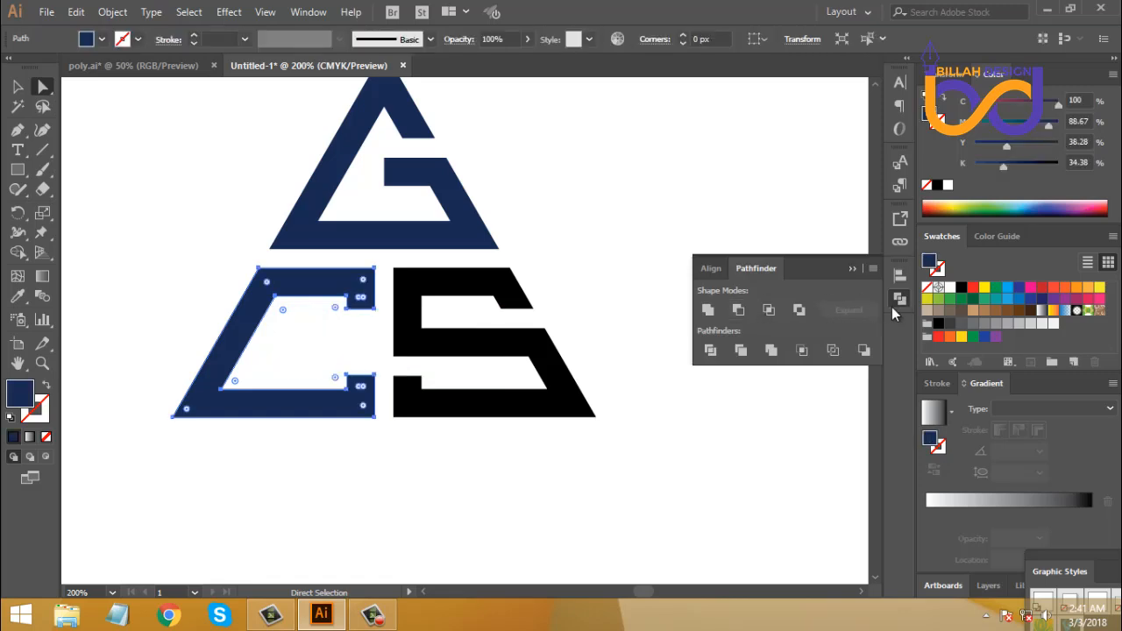
pyautogui.click(701, 390)
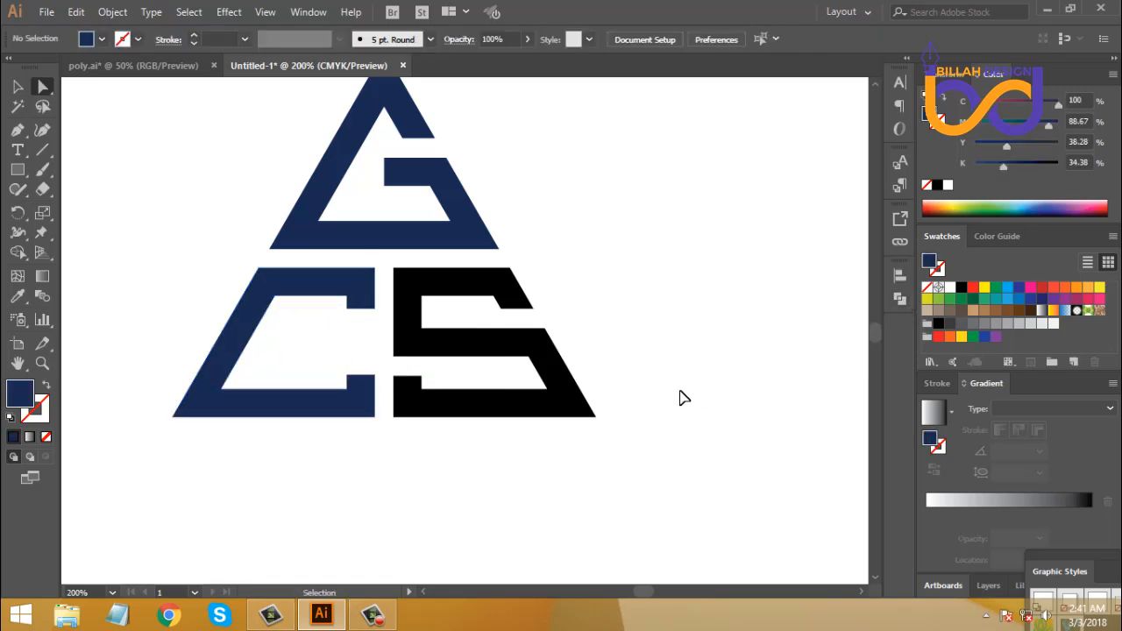
# Fill the letter S with the navy blue sampled from the letter G using the Eyedropper.
pyautogui.hotkey('ctrl', '-')
pyautogui.click(512, 375)
pyautogui.click(17, 295)
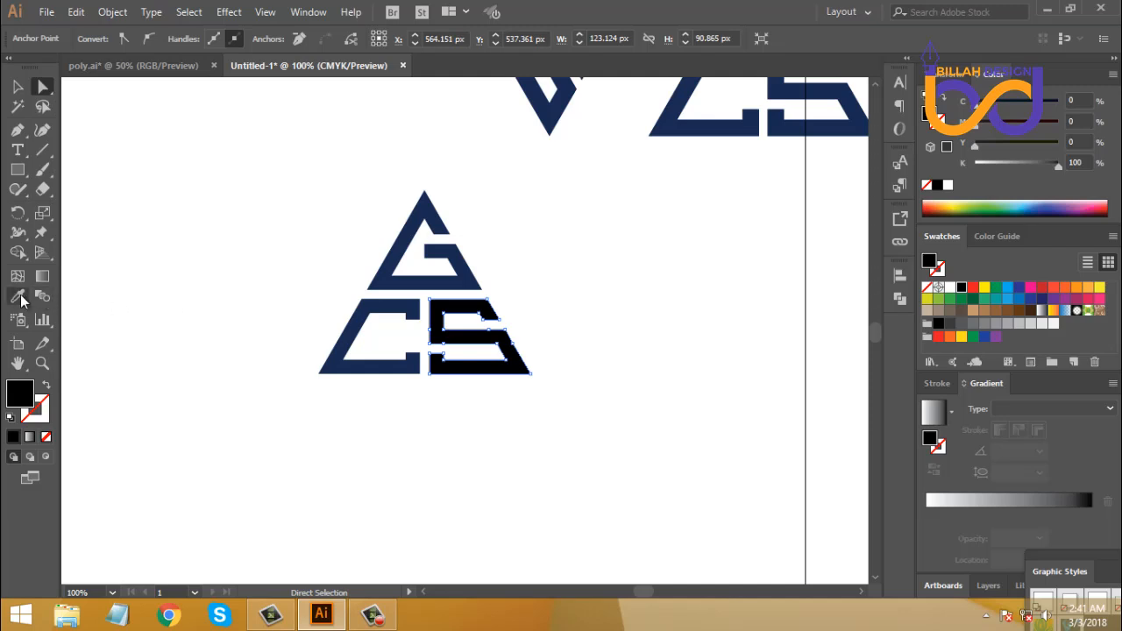
pyautogui.click(436, 282)
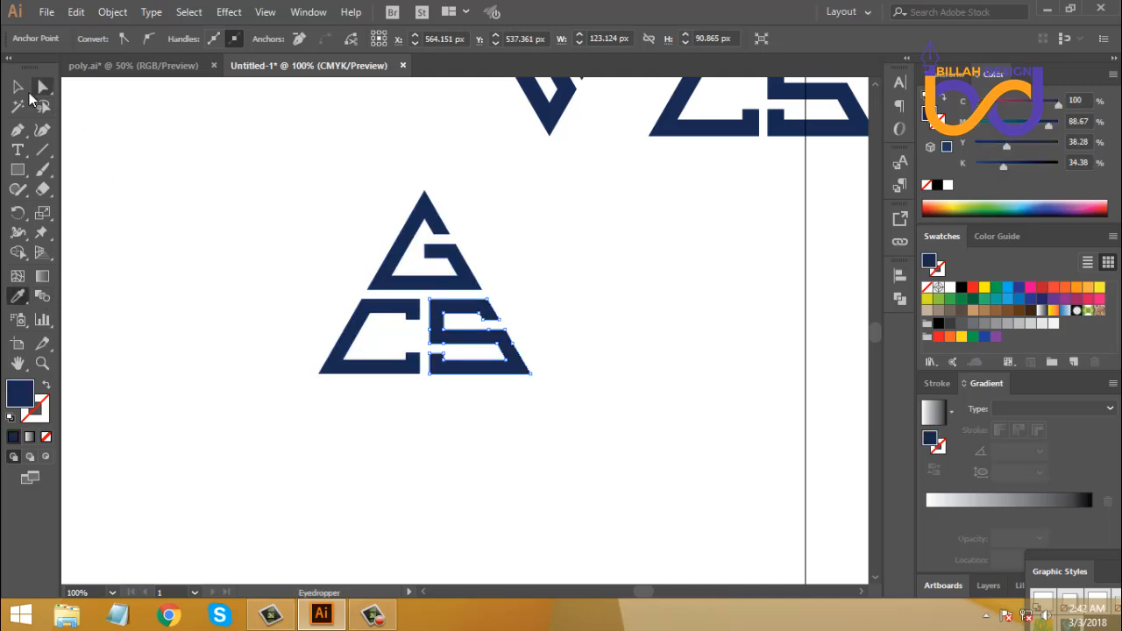
pyautogui.click(17, 86)
pyautogui.click(434, 458)
# Group the letters G, C and S of the new triangular logo.
pyautogui.hotkey('ctrl', '-')
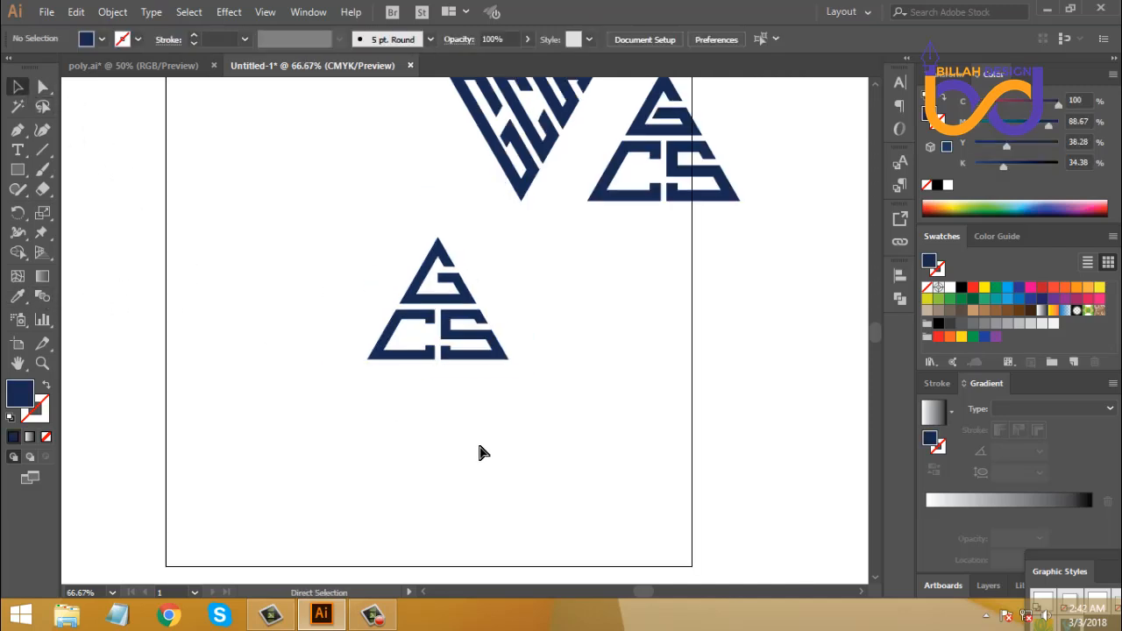
pyautogui.hotkey('ctrl', '-')
pyautogui.moveTo(390, 422); pyautogui.dragTo(390, 423)
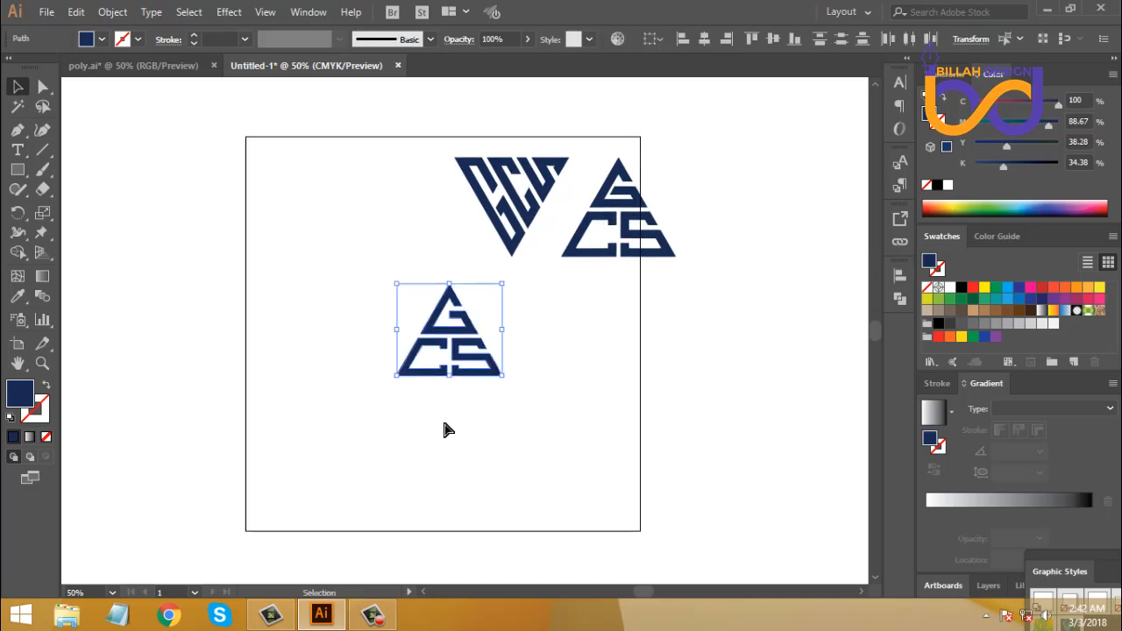
pyautogui.press('a')
pyautogui.press('v')
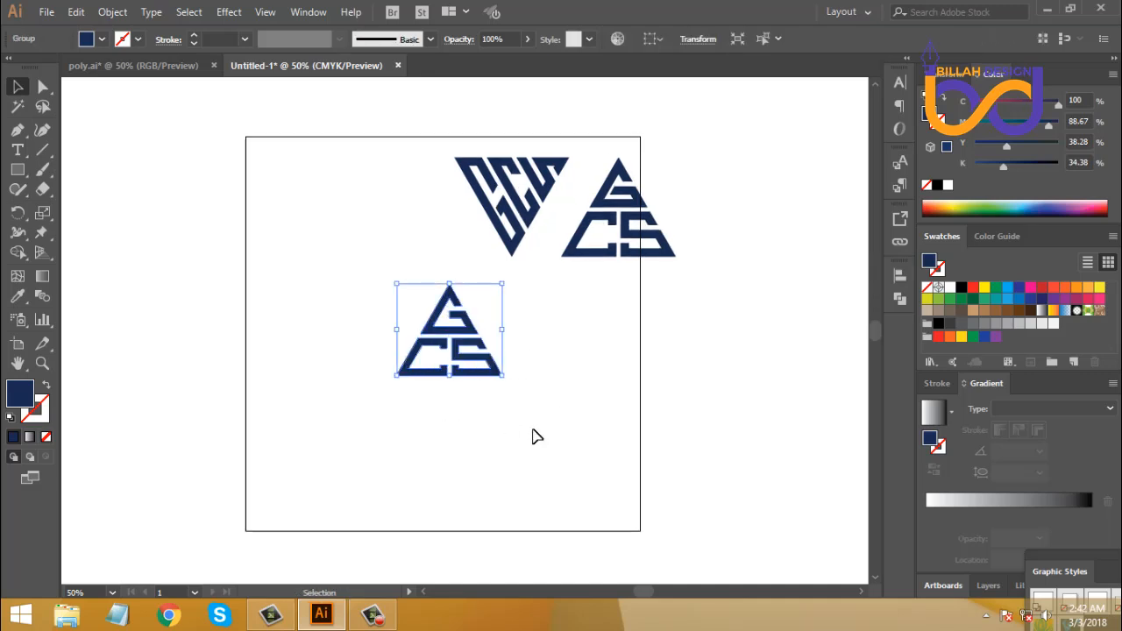
pyautogui.click(542, 418)
# Move the grouped GCS logo slightly up on the artboard.
pyautogui.moveTo(551, 406); pyautogui.dragTo(558, 424)
pyautogui.hotkey('ctrl', '+')
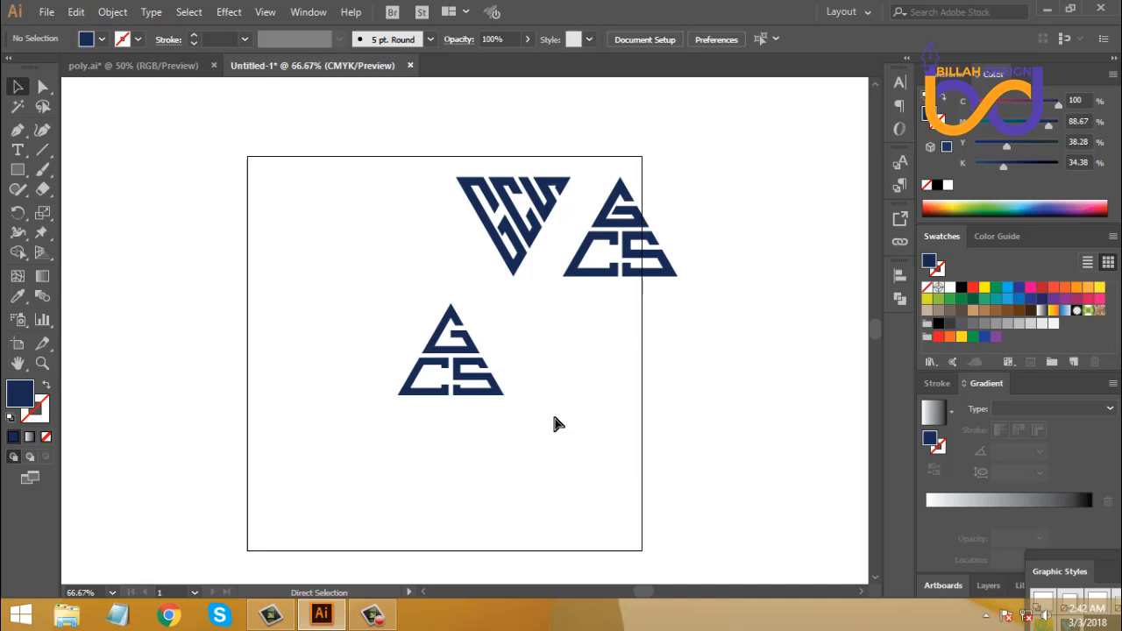
pyautogui.moveTo(578, 383); pyautogui.dragTo(570, 402)
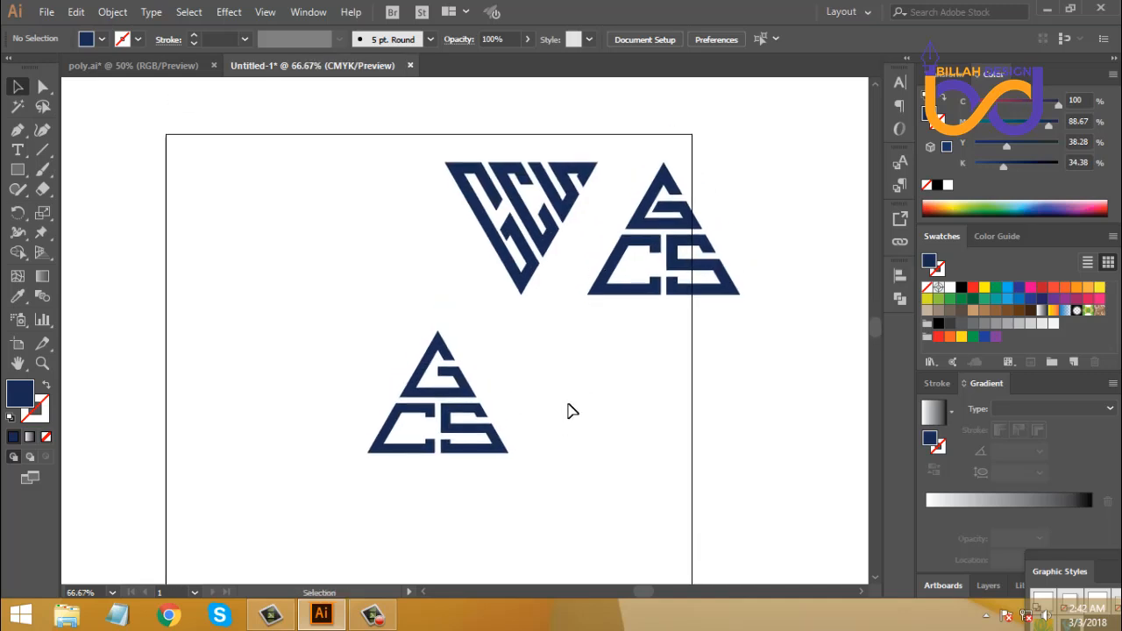
pyautogui.click(656, 298)
pyautogui.click(605, 419)
pyautogui.moveTo(464, 399); pyautogui.dragTo(455, 358)
pyautogui.click(564, 420)
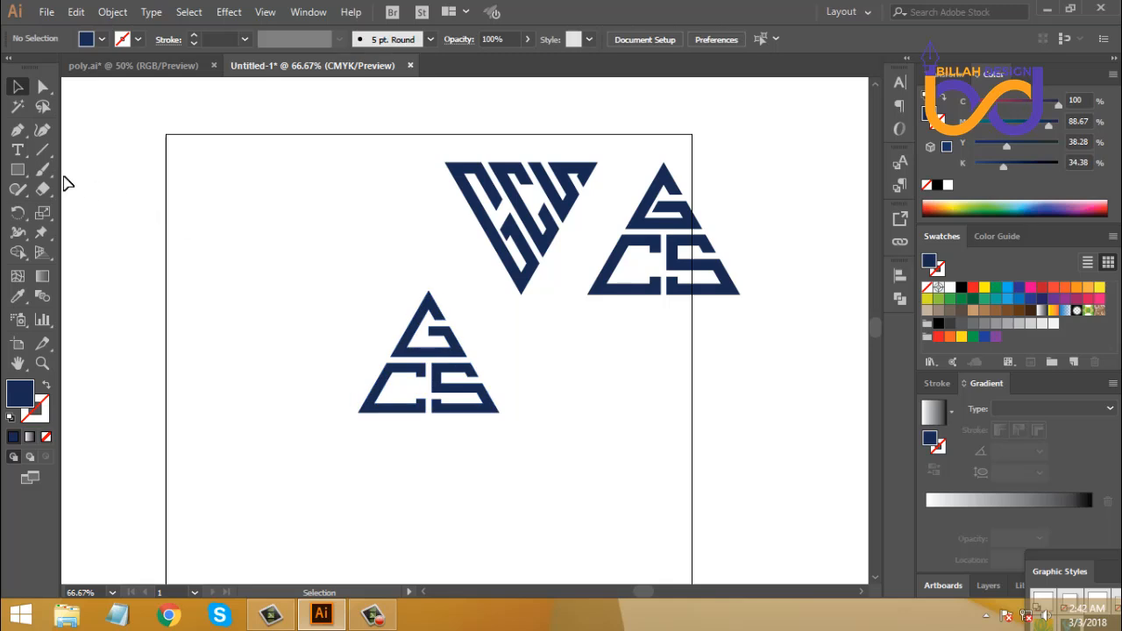
# Draw a triangle with the Polygon tool beside the new logo and swap its fill and stroke to leave a navy outline.
pyautogui.click(19, 171)
pyautogui.moveTo(23, 175); pyautogui.dragTo(61, 230)
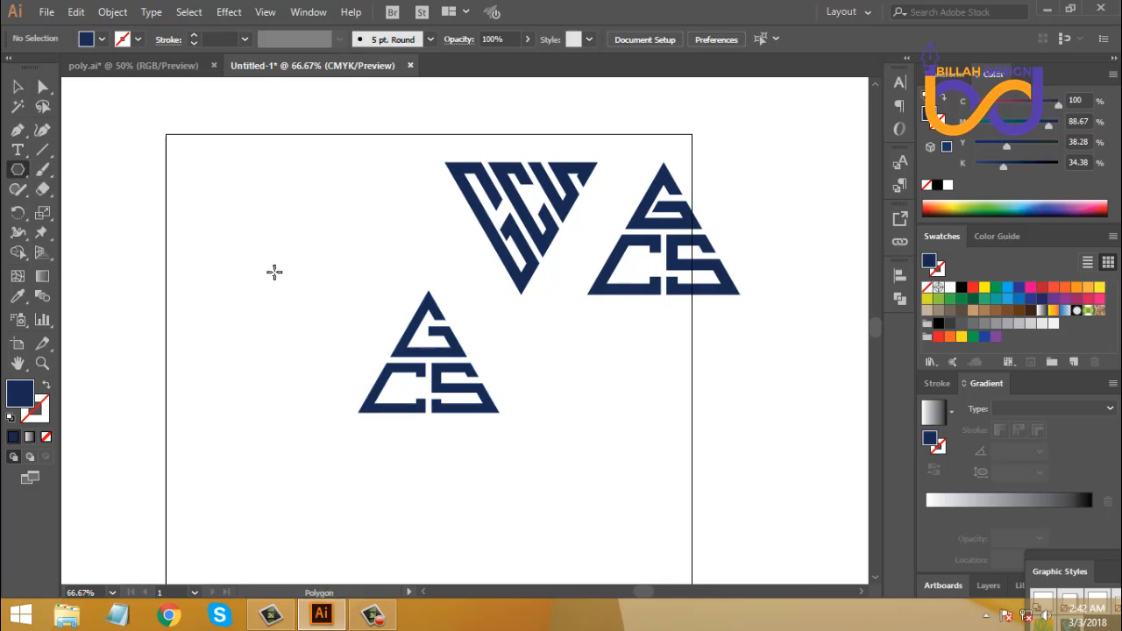
pyautogui.moveTo(272, 271); pyautogui.dragTo(325, 313)
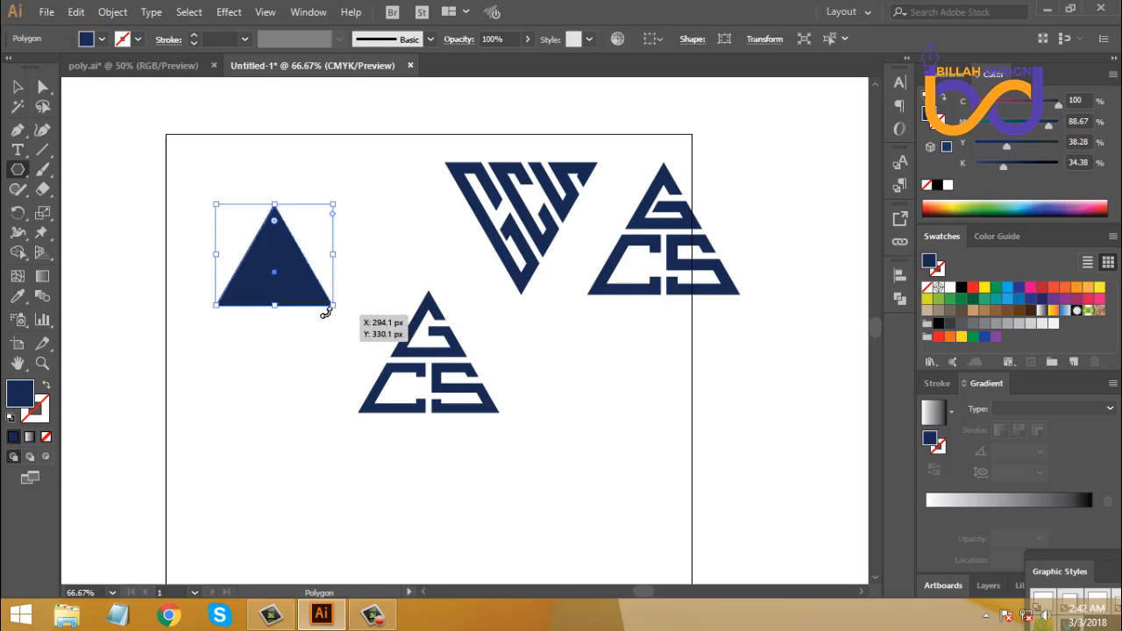
pyautogui.click(17, 86)
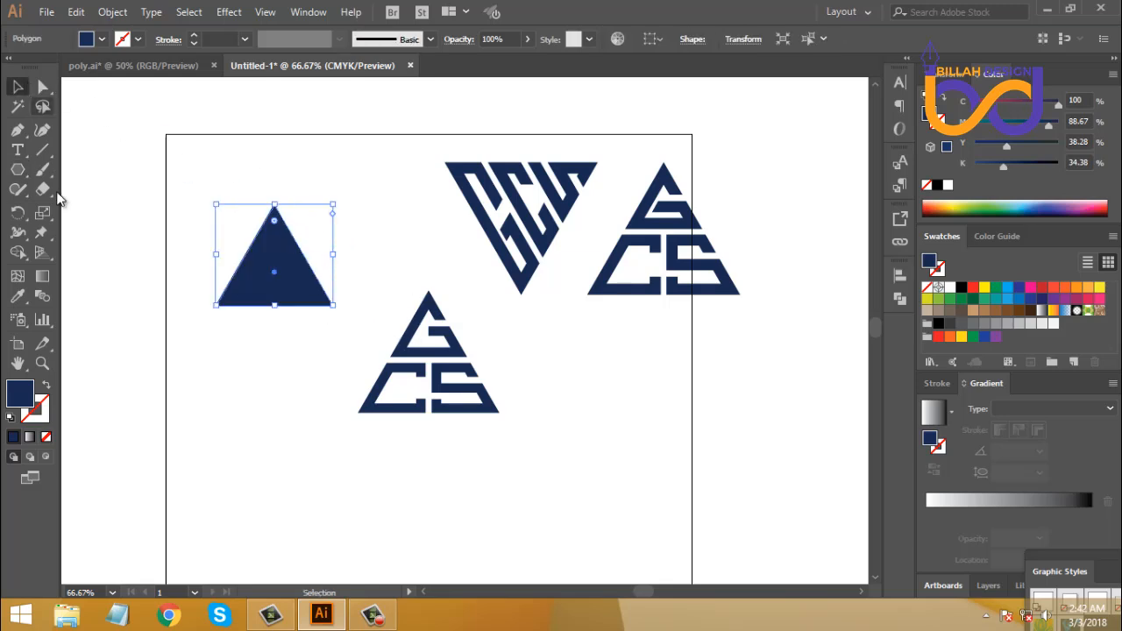
pyautogui.click(49, 388)
# Place the outlined triangle over the new GCS logo and scale it to match the logo's outer edges.
pyautogui.click(316, 317)
pyautogui.moveTo(343, 364); pyautogui.dragTo(431, 411)
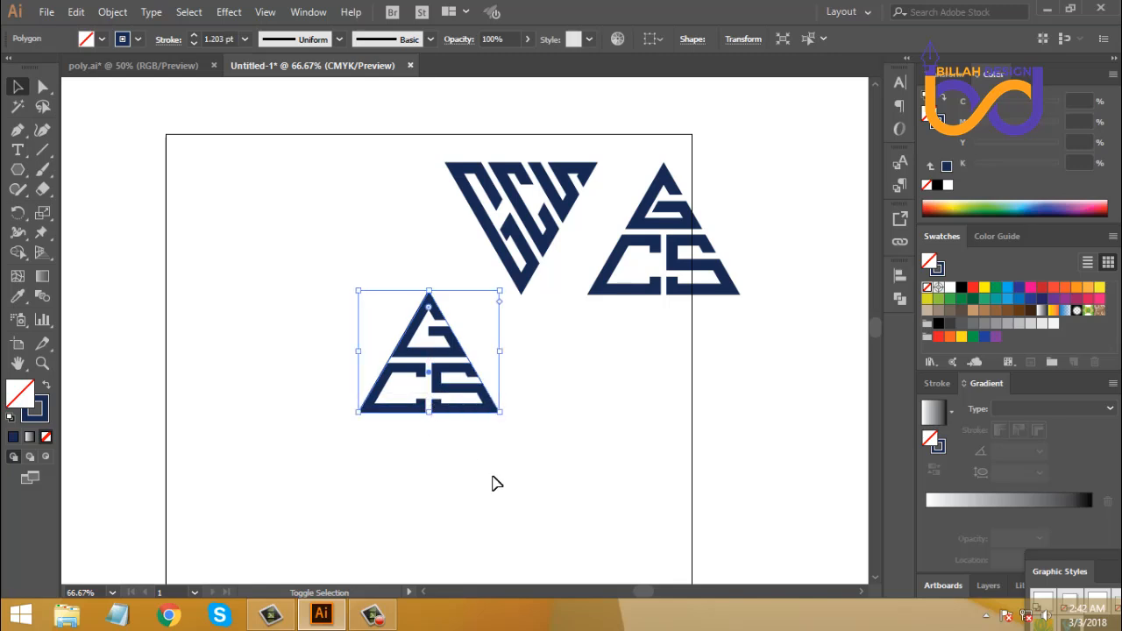
pyautogui.click(496, 481)
# Separate the triangle outline from the new logo, placing the logo near the artboard's upper left and the triangle in the empty area below.
pyautogui.moveTo(481, 383); pyautogui.dragTo(614, 382)
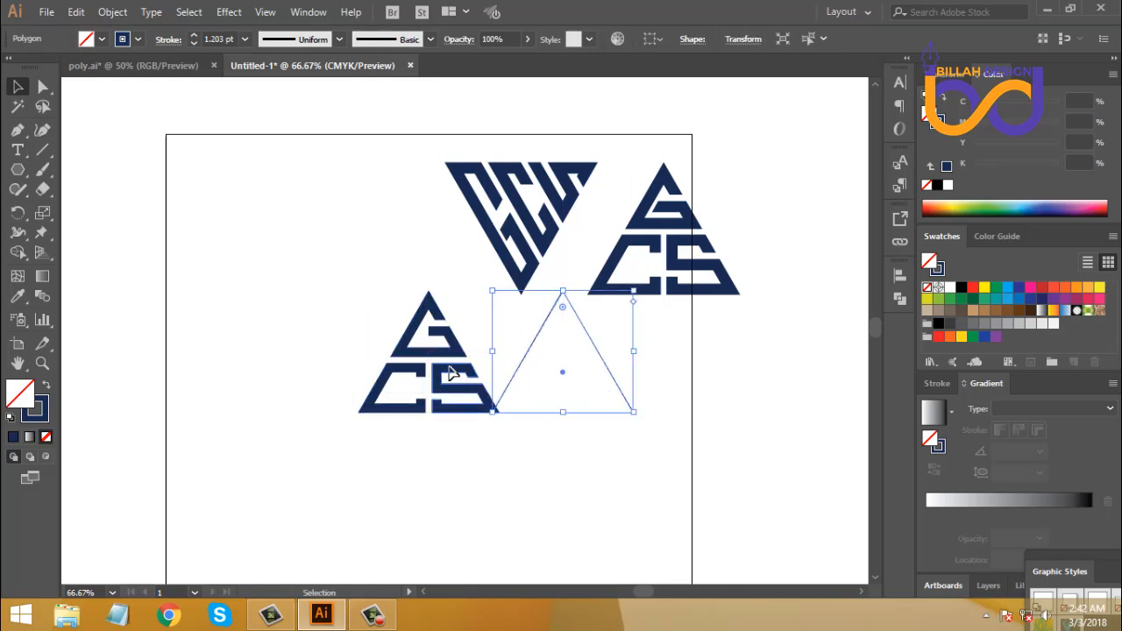
pyautogui.moveTo(477, 407); pyautogui.dragTo(352, 289)
pyautogui.click(576, 427)
pyautogui.click(621, 388)
pyautogui.moveTo(622, 388); pyautogui.dragTo(512, 432)
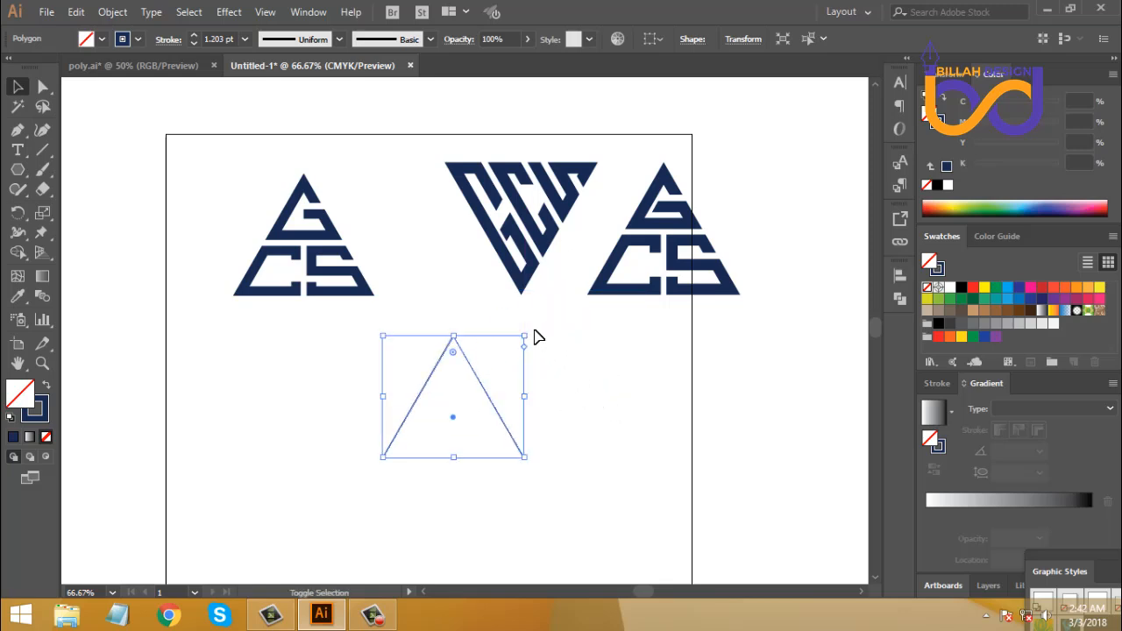
# Rotate the triangle outline 180° so it points down.
pyautogui.moveTo(531, 330); pyautogui.dragTo(339, 490)
pyautogui.click(572, 458)
pyautogui.moveTo(570, 459); pyautogui.dragTo(523, 446)
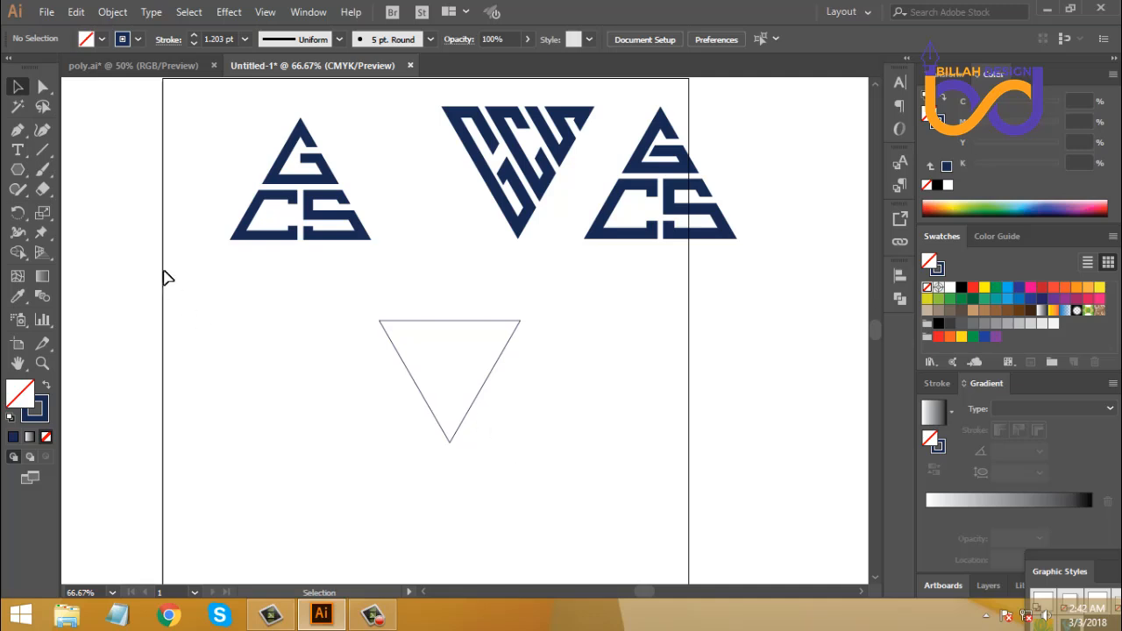
# Draw a line parallel to the inverted triangle's left side and align it on that side, extending past both ends.
pyautogui.click(42, 149)
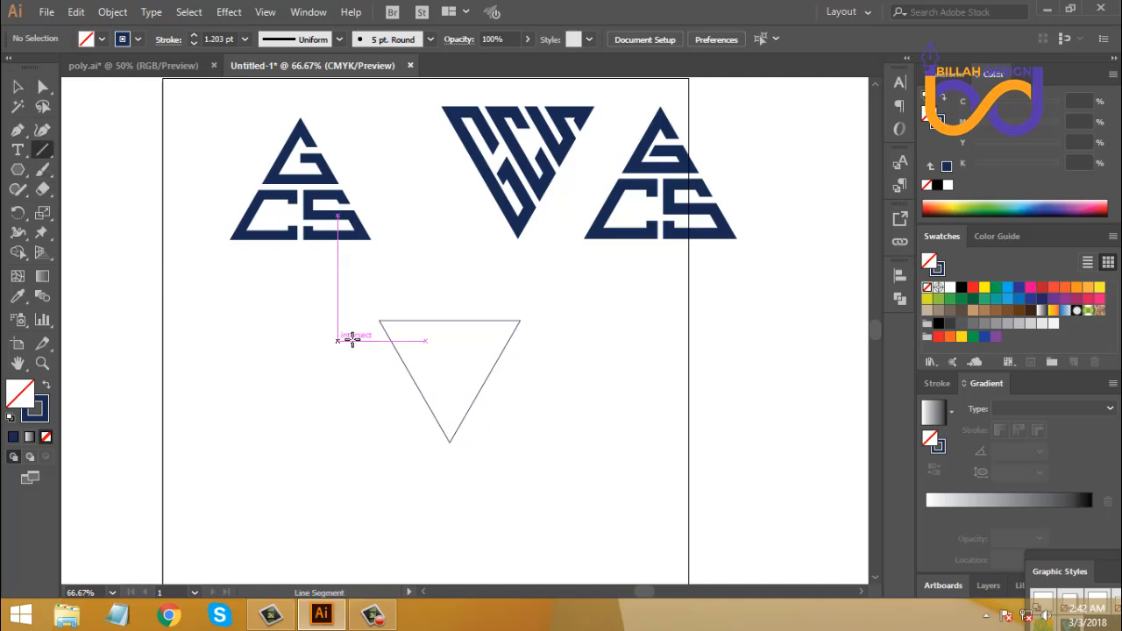
pyautogui.moveTo(380, 321); pyautogui.dragTo(515, 557)
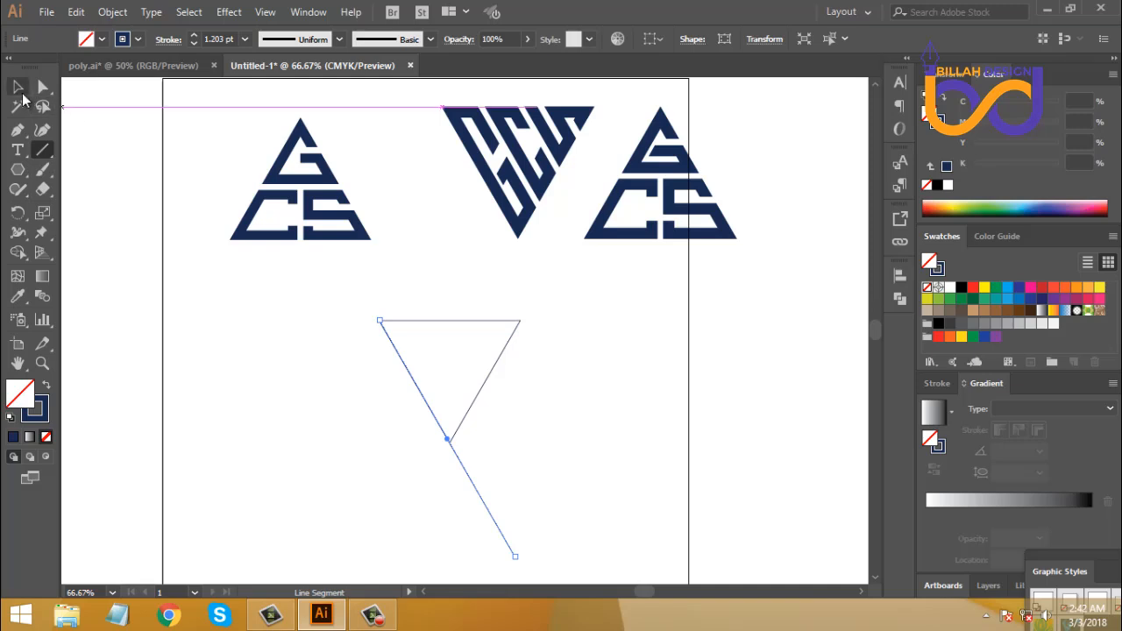
pyautogui.click(17, 87)
pyautogui.click(323, 415)
pyautogui.moveTo(466, 476); pyautogui.dragTo(433, 415)
pyautogui.hotkey('ctrl', '+')
pyautogui.hotkey('ctrl', '+')
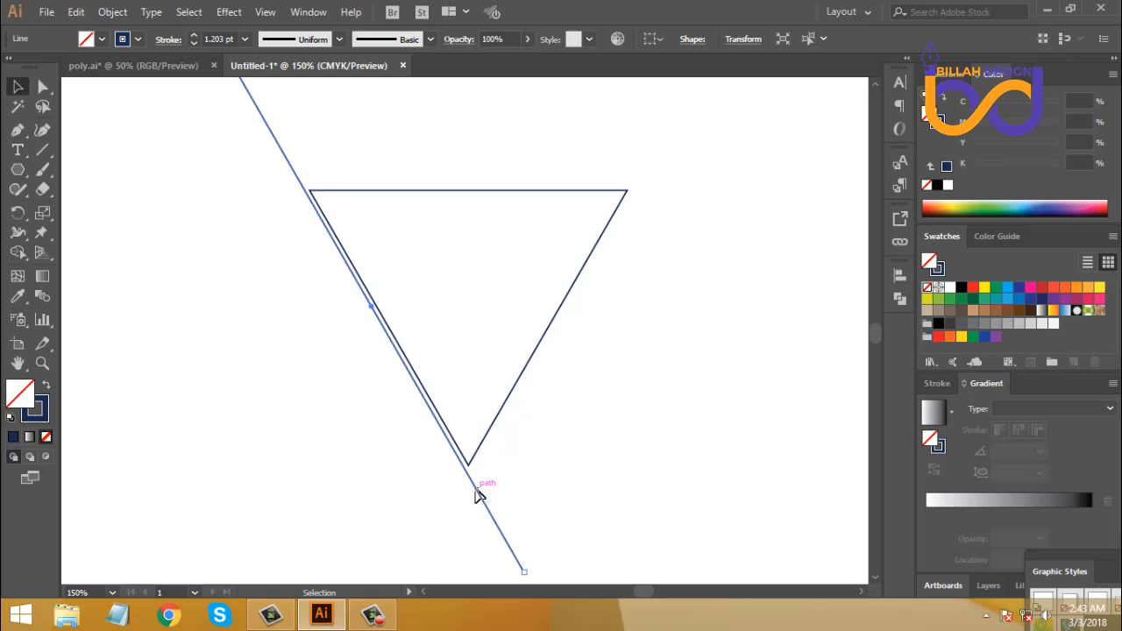
pyautogui.moveTo(480, 493); pyautogui.dragTo(485, 494)
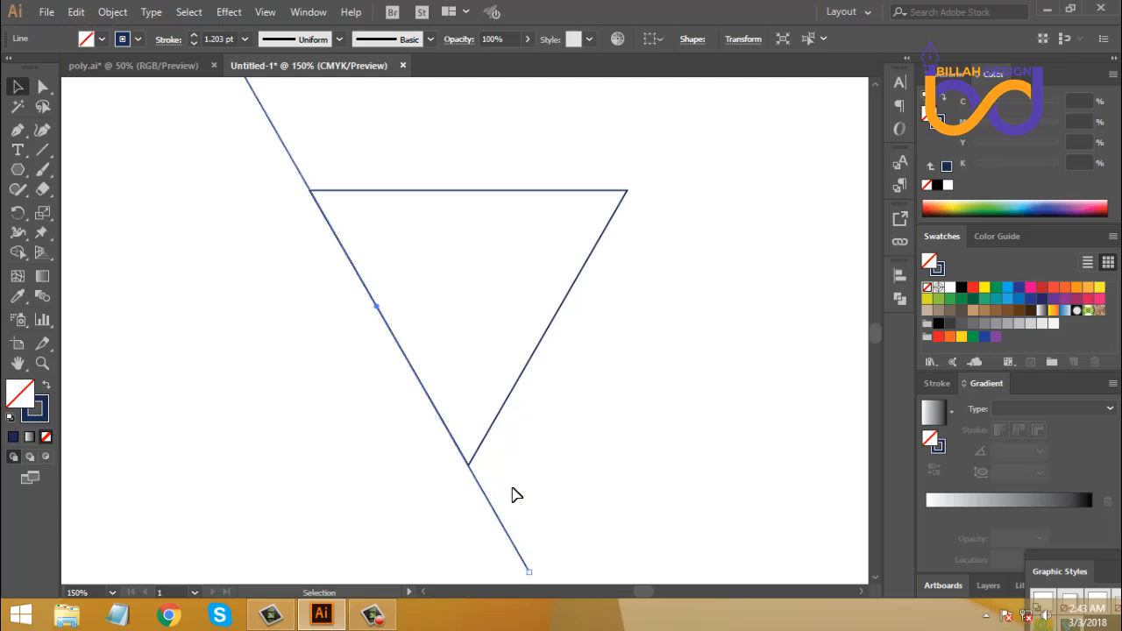
pyautogui.click(583, 472)
# Copy the slanted line to the inverted triangle's upper-right corner.
pyautogui.hotkey('ctrl', '-')
pyautogui.hotkey('ctrl', '-')
pyautogui.hotkey('ctrl', '-')
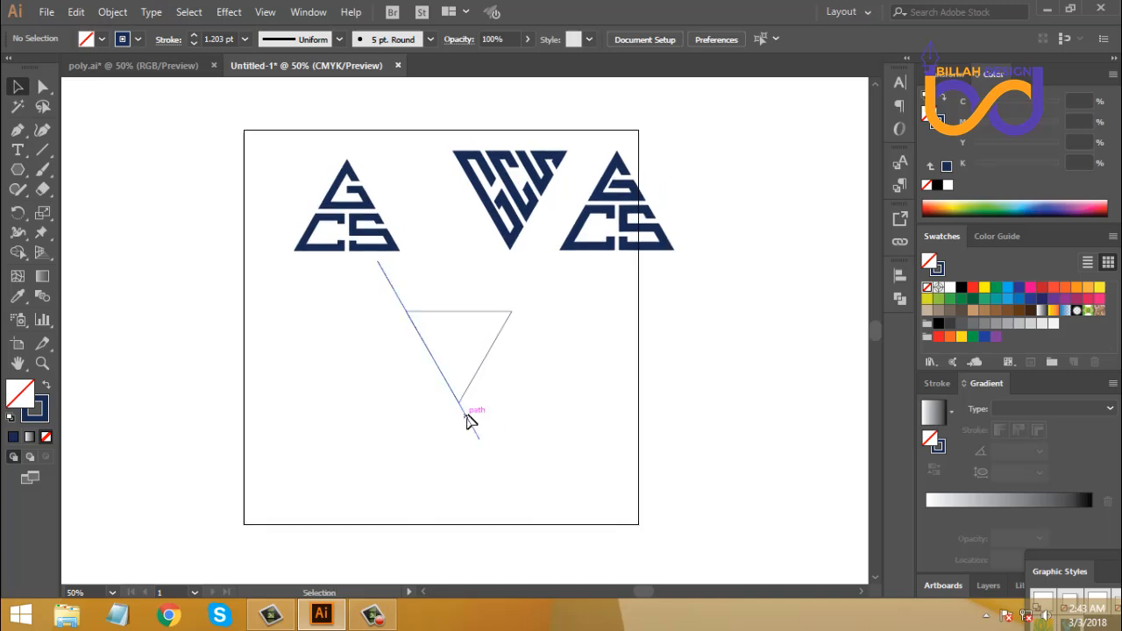
pyautogui.moveTo(468, 421); pyautogui.dragTo(548, 382)
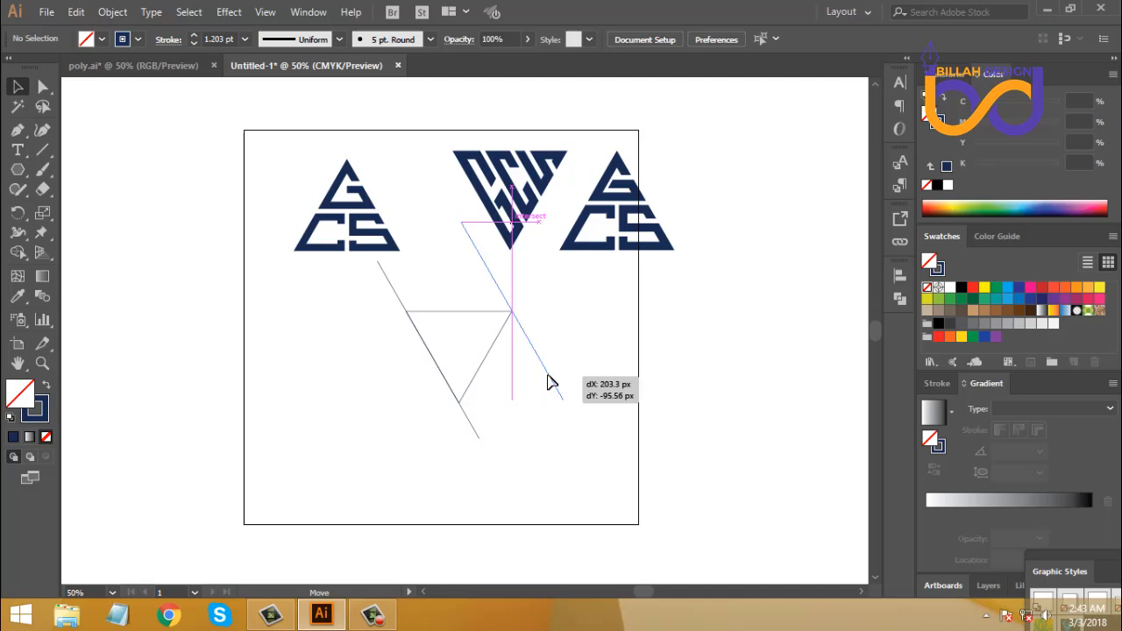
pyautogui.moveTo(548, 383); pyautogui.dragTo(549, 386)
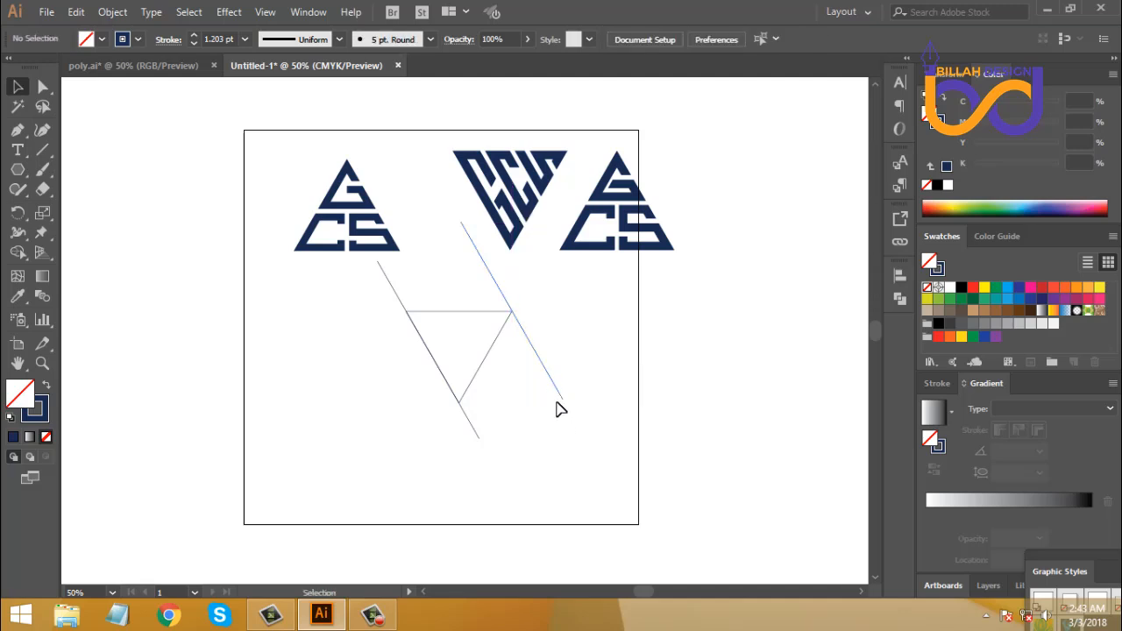
# Shift the copied line slightly left so it cuts across the triangle's upper-right corner.
pyautogui.click(544, 369)
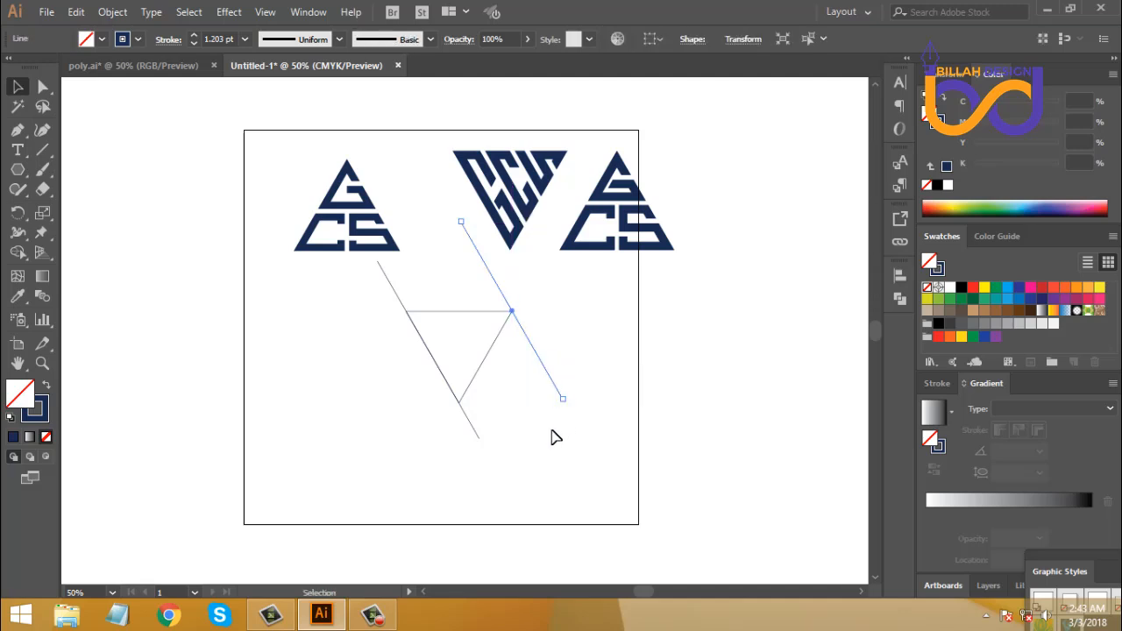
pyautogui.click(552, 375)
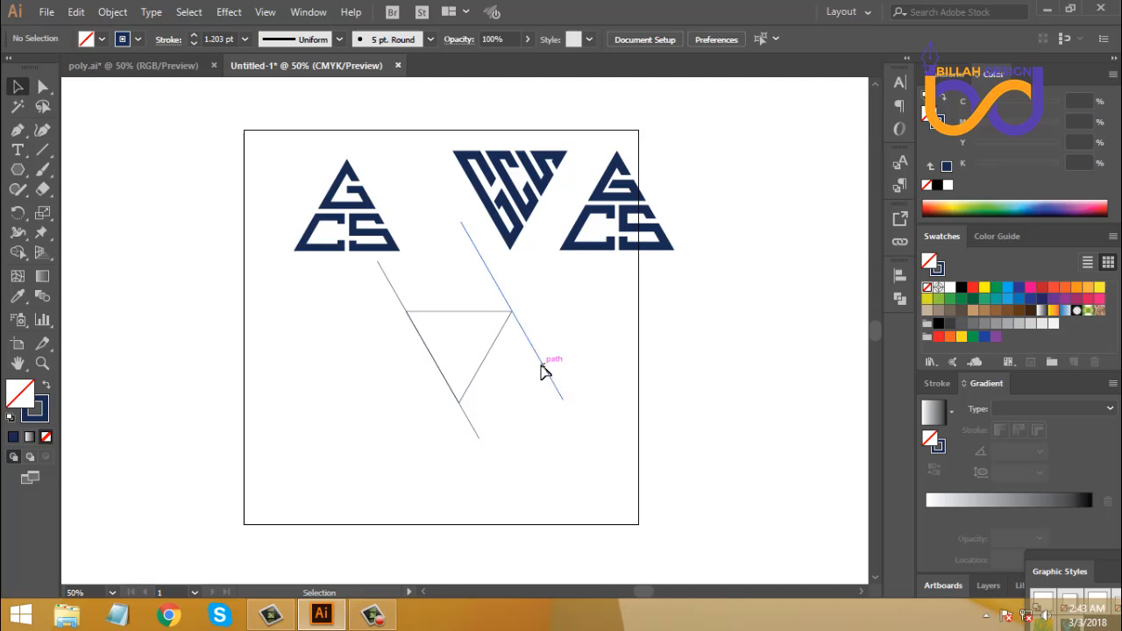
pyautogui.click(543, 373)
pyautogui.moveTo(543, 372); pyautogui.dragTo(538, 383)
pyautogui.click(528, 349)
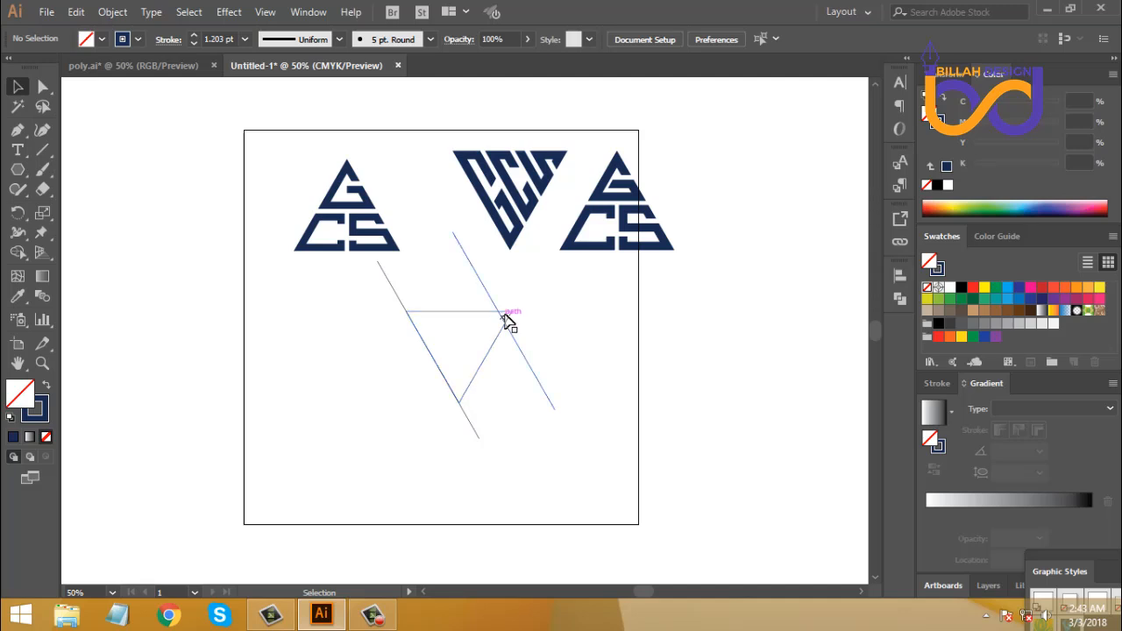
pyautogui.hotkey('ctrl', '+')
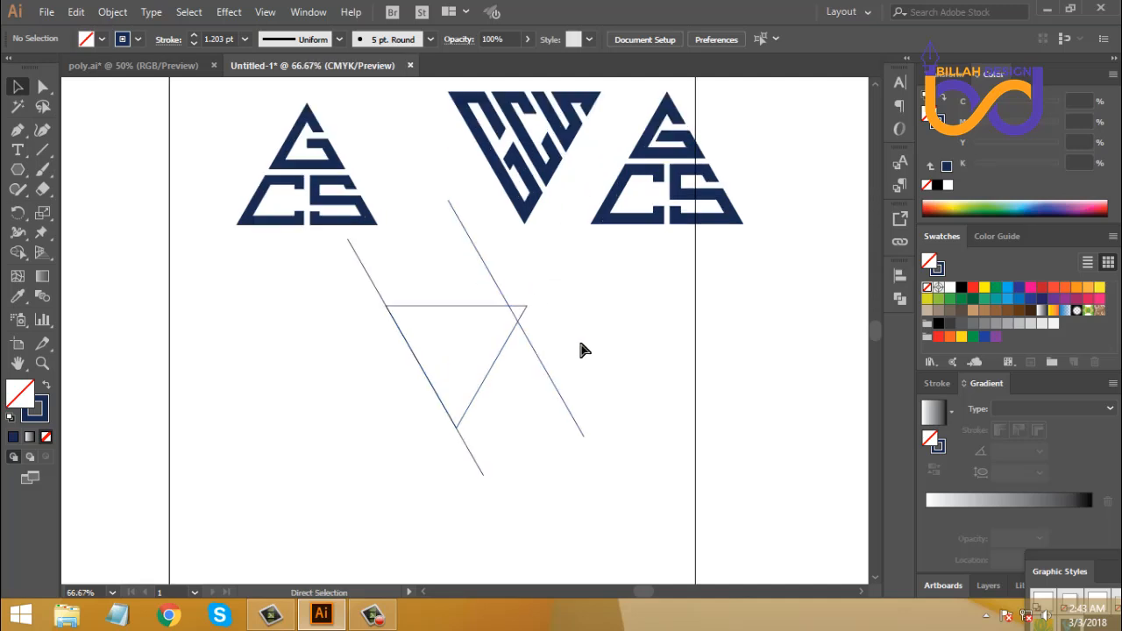
# Replace the right slanted line with a fresh copy of the left slanted line, offset horizontally by about 227 px.
pyautogui.hotkey('ctrl', '+')
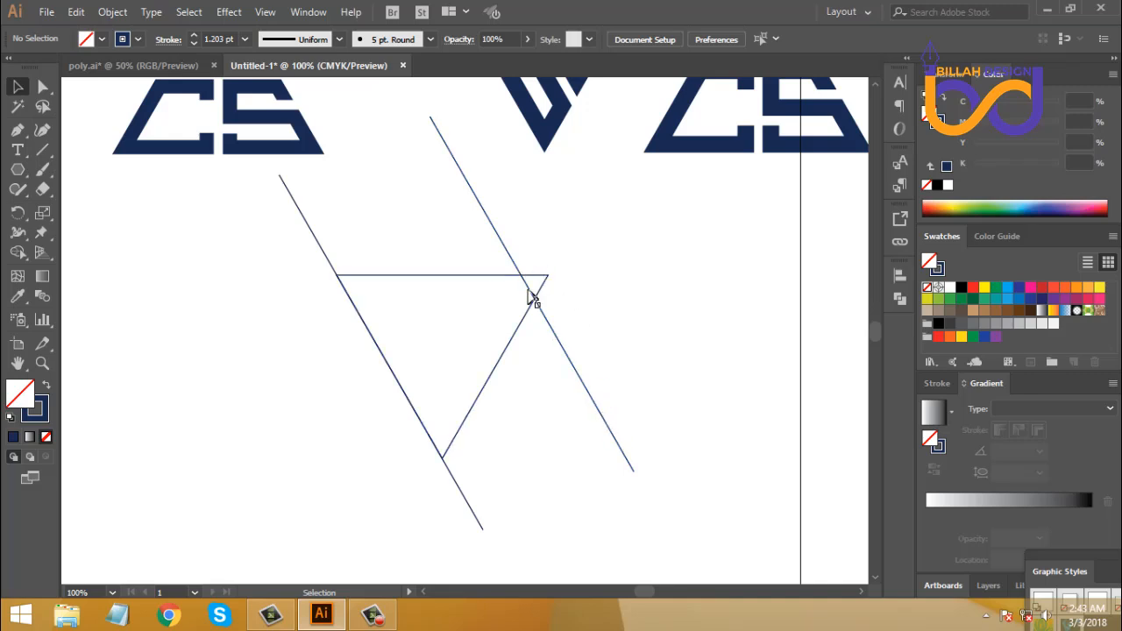
pyautogui.click(597, 372)
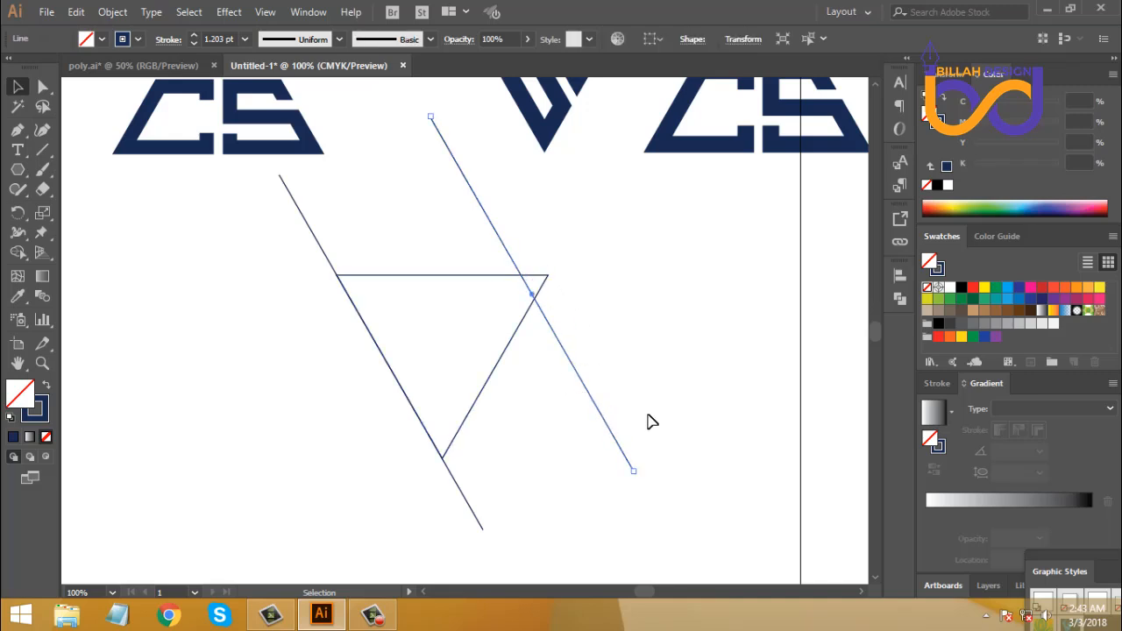
pyautogui.press('Delete')
pyautogui.moveTo(569, 466); pyautogui.dragTo(564, 431)
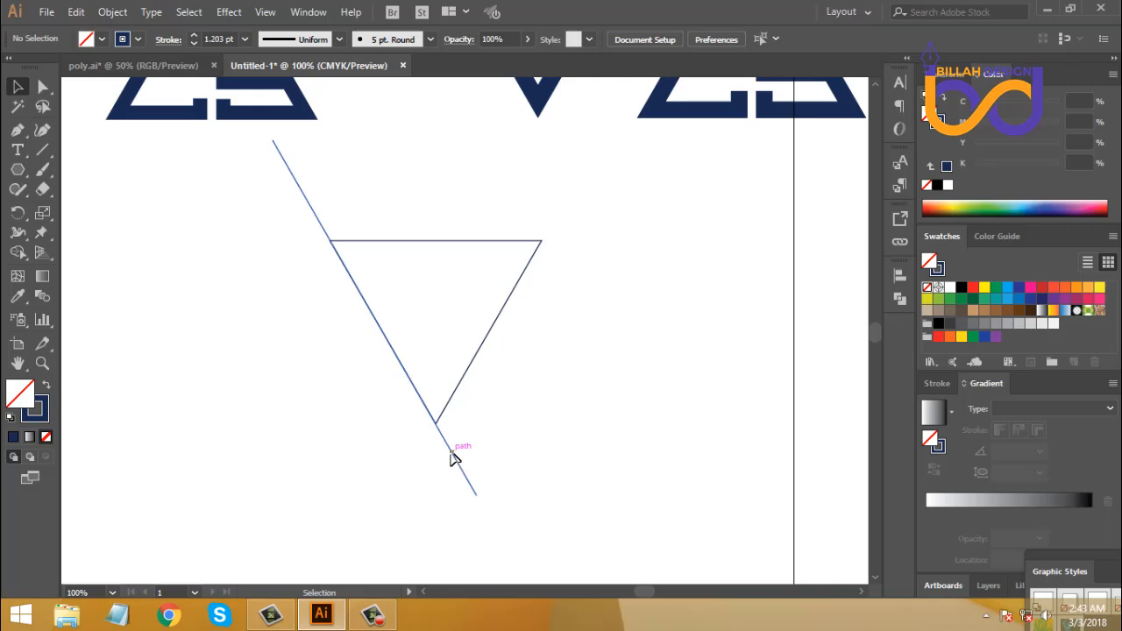
pyautogui.moveTo(453, 457); pyautogui.dragTo(639, 422)
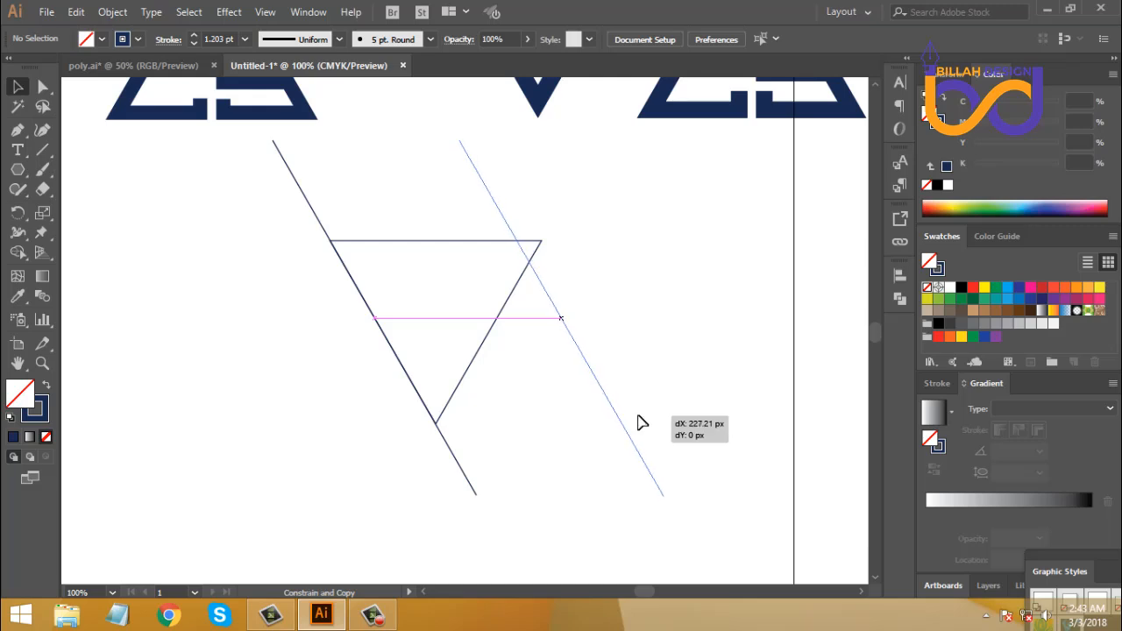
pyautogui.moveTo(639, 424); pyautogui.dragTo(639, 423)
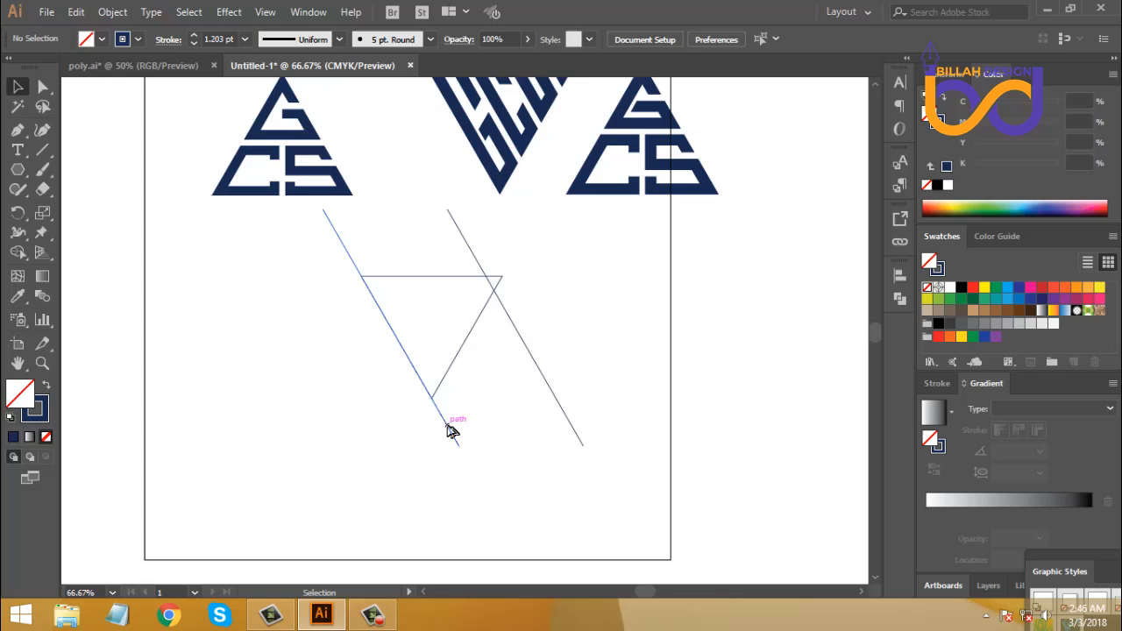
# Add two more copies of the slanted line between the outer ones and distribute all four evenly by their horizontal centers.
pyautogui.moveTo(450, 429); pyautogui.dragTo(531, 420)
pyautogui.moveTo(433, 464); pyautogui.dragTo(596, 431)
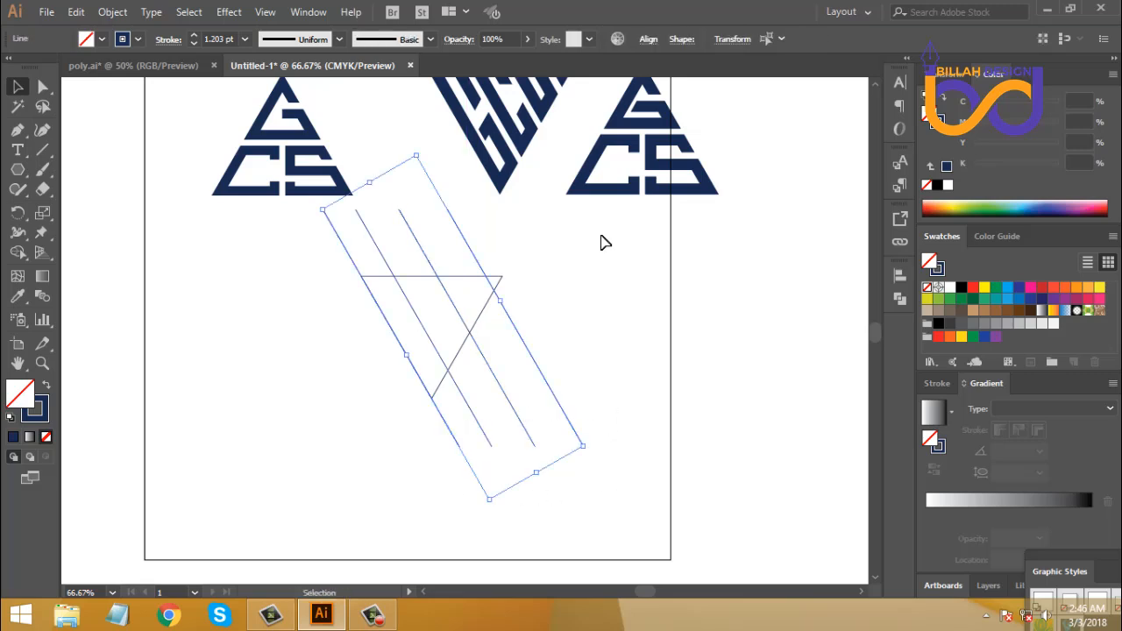
pyautogui.click(648, 40)
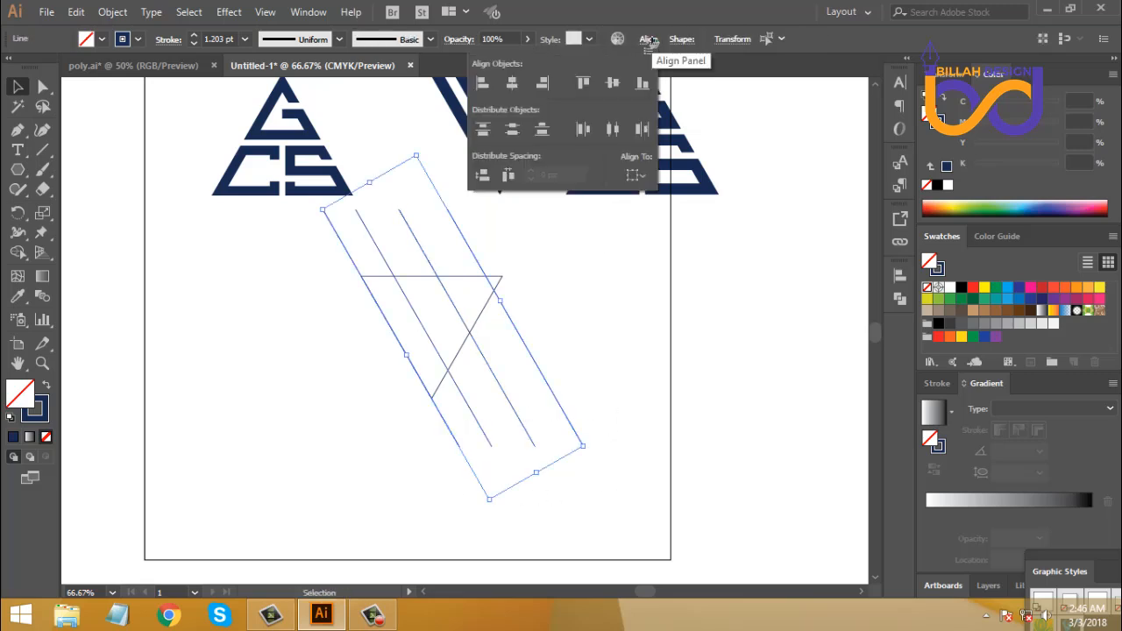
pyautogui.click(614, 129)
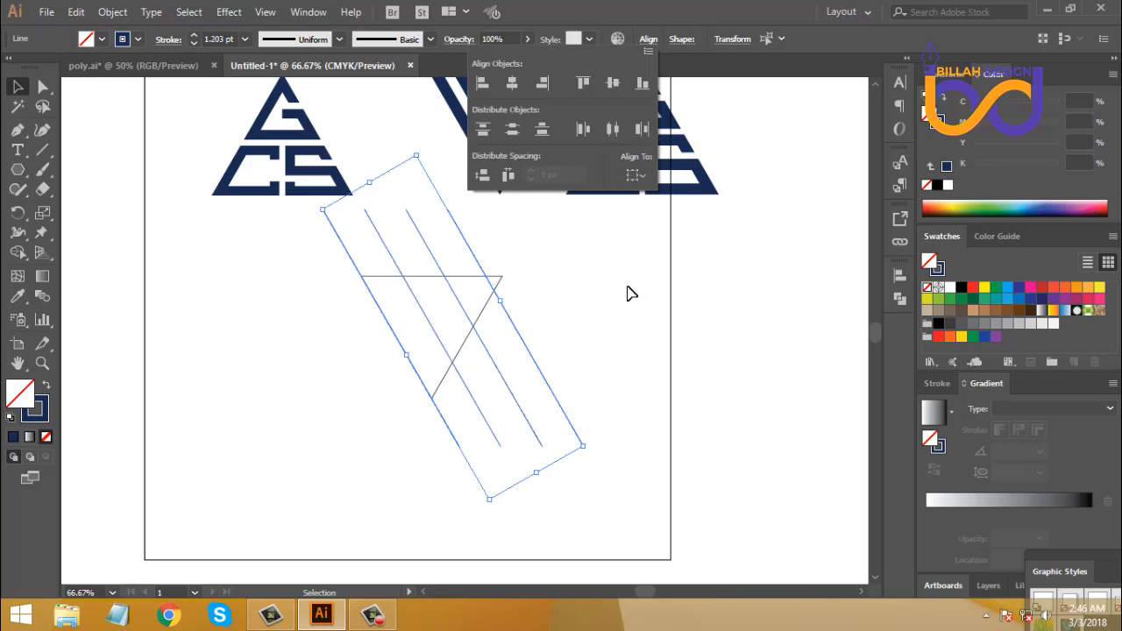
pyautogui.click(631, 324)
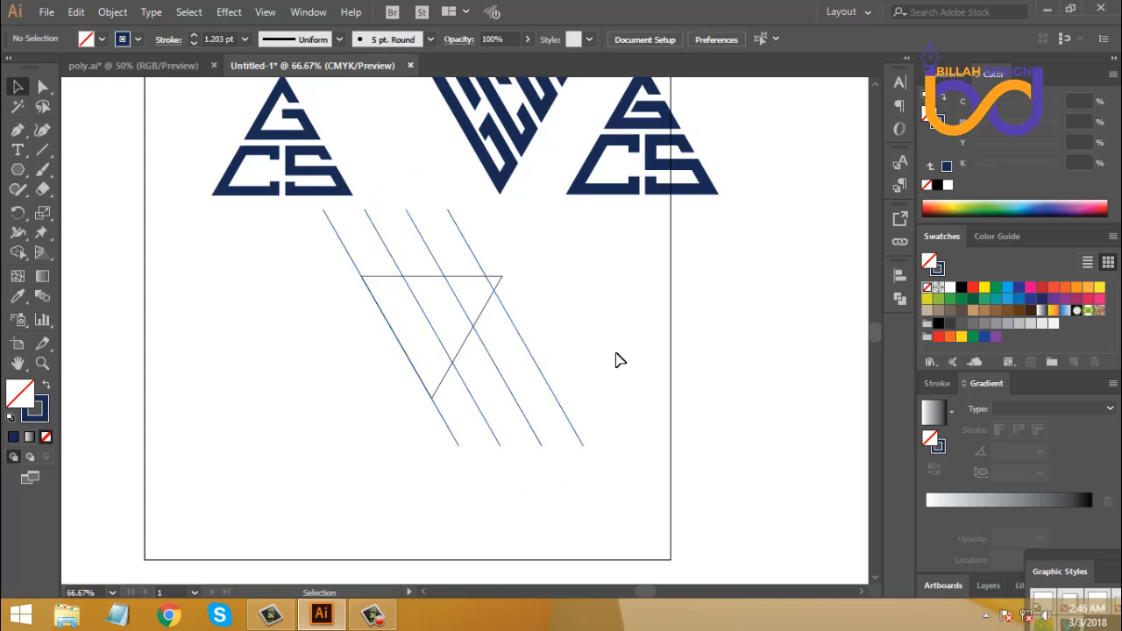
# Delete the two outermost slanted lines, keeping the two that cross the inside of the inverted triangle.
pyautogui.moveTo(576, 346); pyautogui.dragTo(530, 377)
pyautogui.press('Delete')
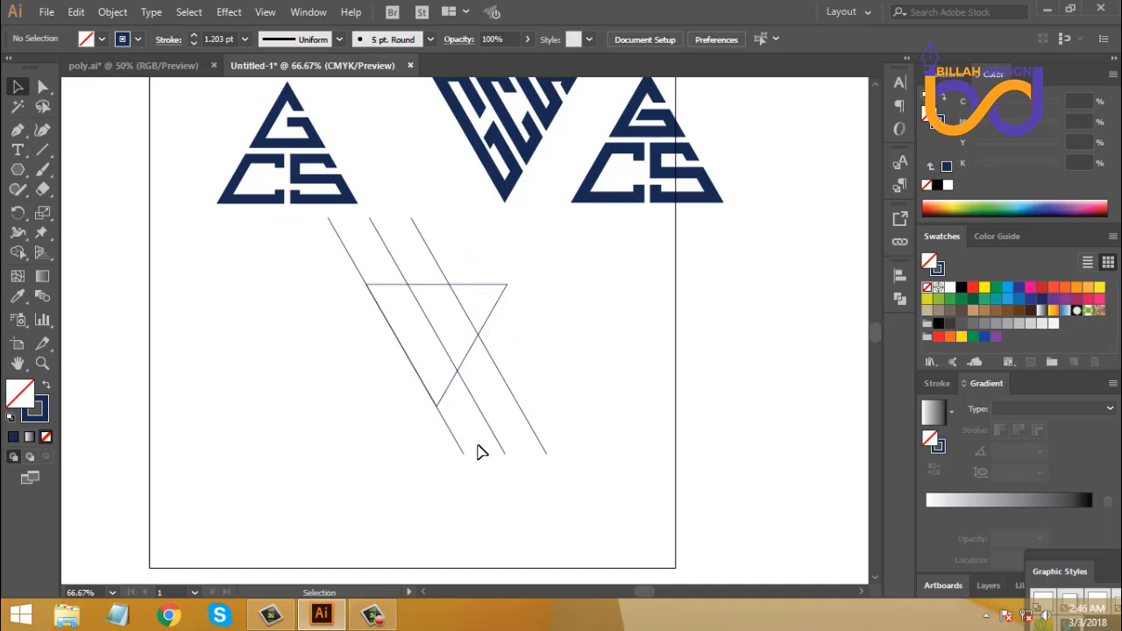
pyautogui.moveTo(429, 461); pyautogui.dragTo(438, 469)
pyautogui.press('Delete')
pyautogui.moveTo(598, 425); pyautogui.dragTo(601, 417)
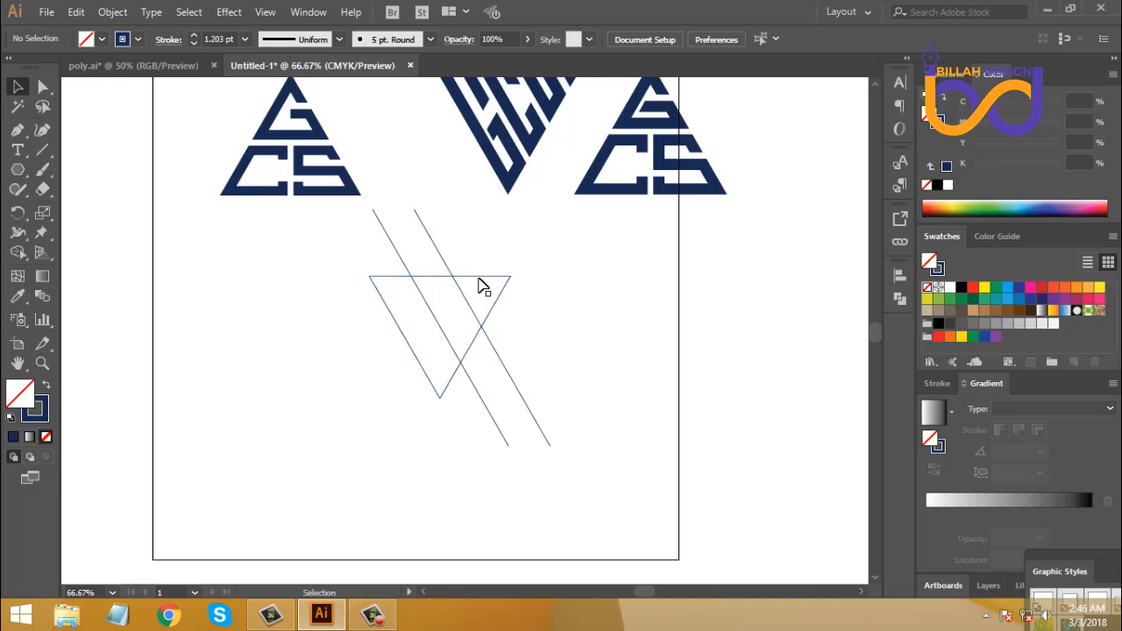
# Nudge each of the two remaining slanted lines slightly to the left.
pyautogui.click(484, 403)
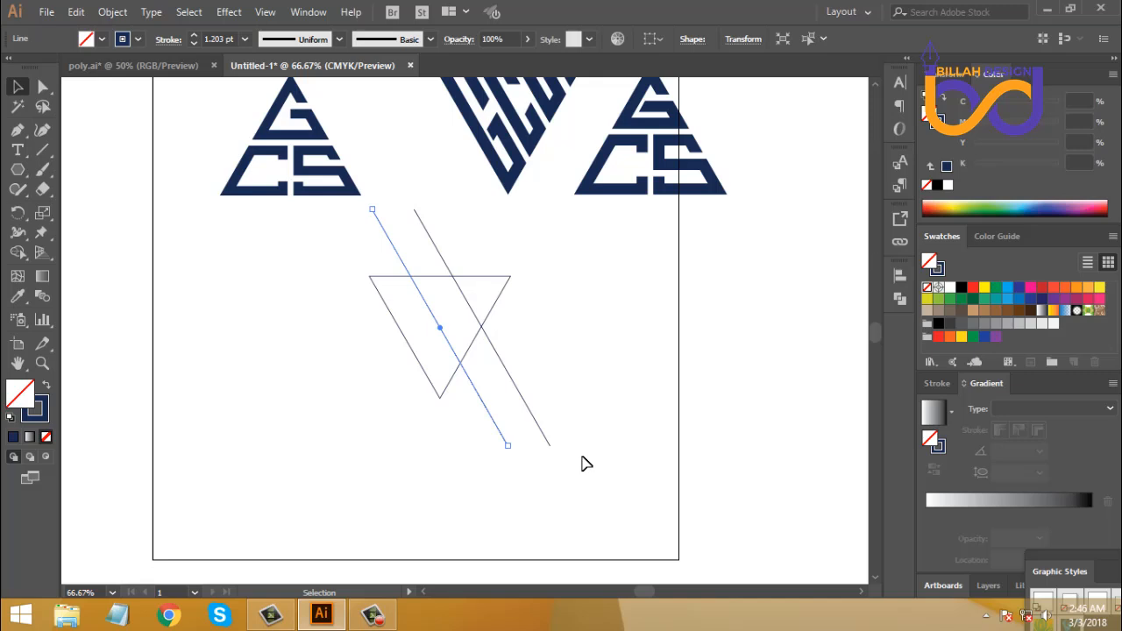
pyautogui.click(587, 463)
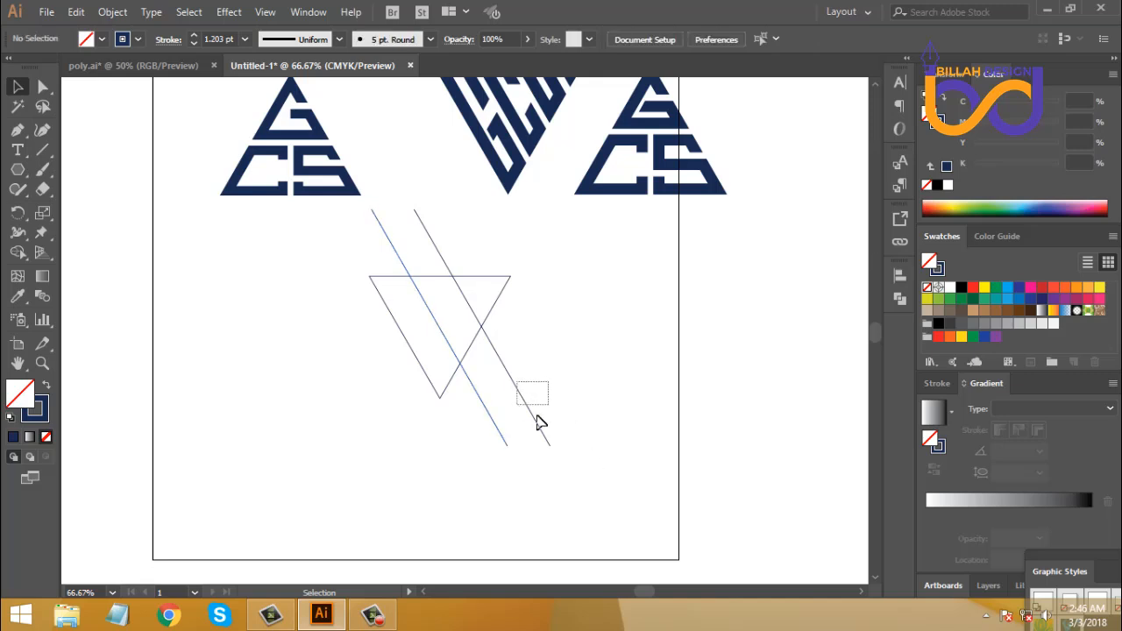
pyautogui.moveTo(538, 422); pyautogui.dragTo(543, 426)
pyautogui.click(636, 441)
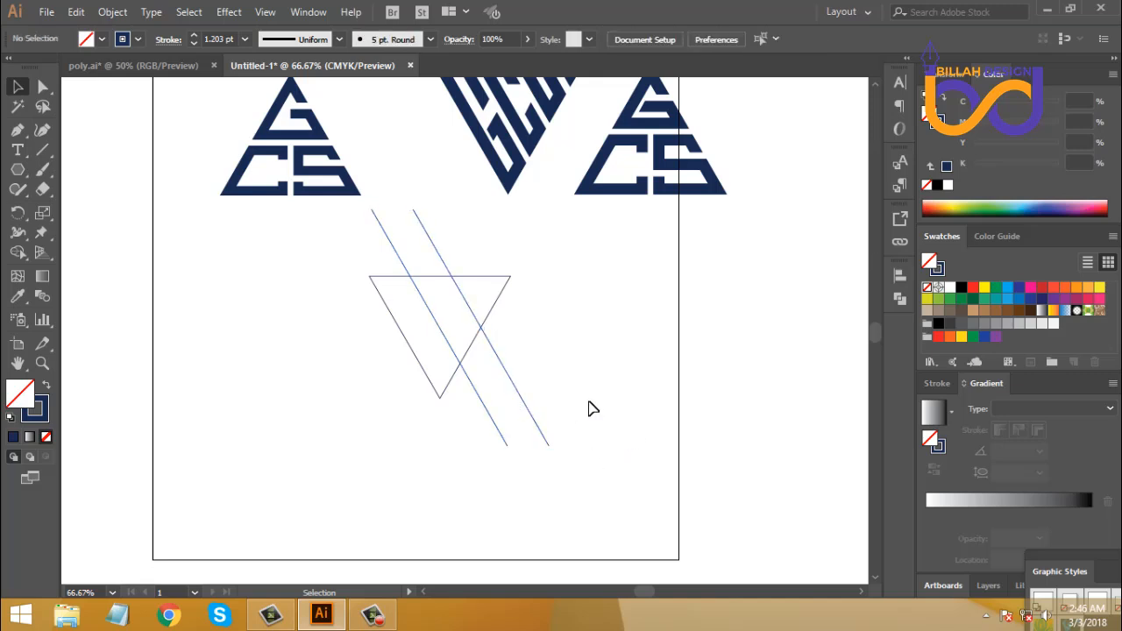
# Set the stroke weight of both slanted lines to 12 pt.
pyautogui.moveTo(538, 395); pyautogui.dragTo(483, 441)
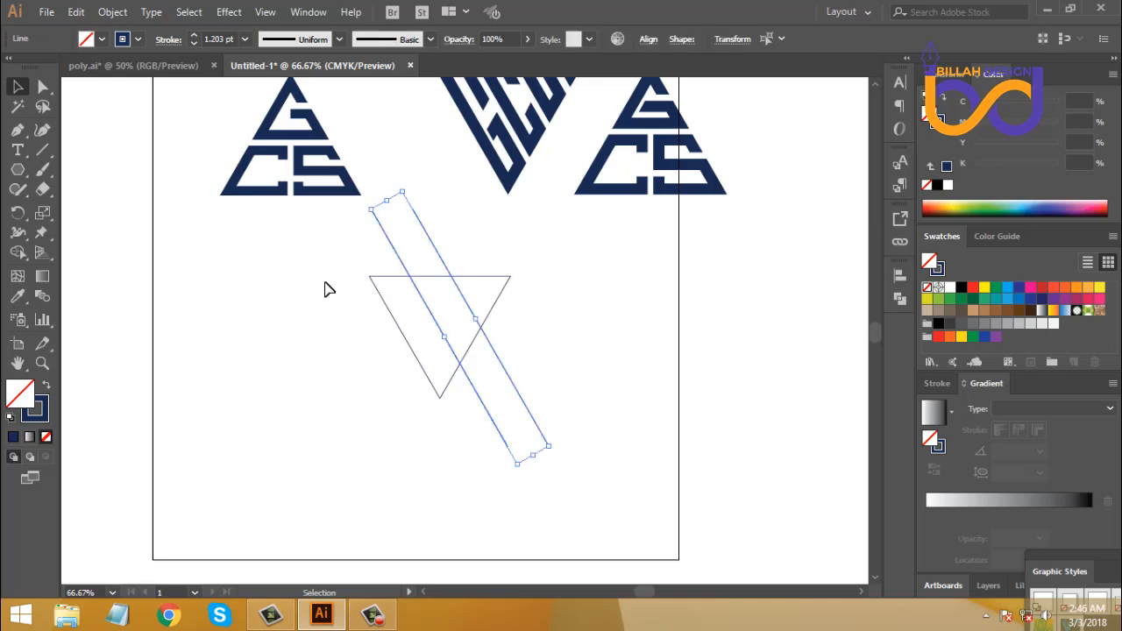
pyautogui.click(194, 38)
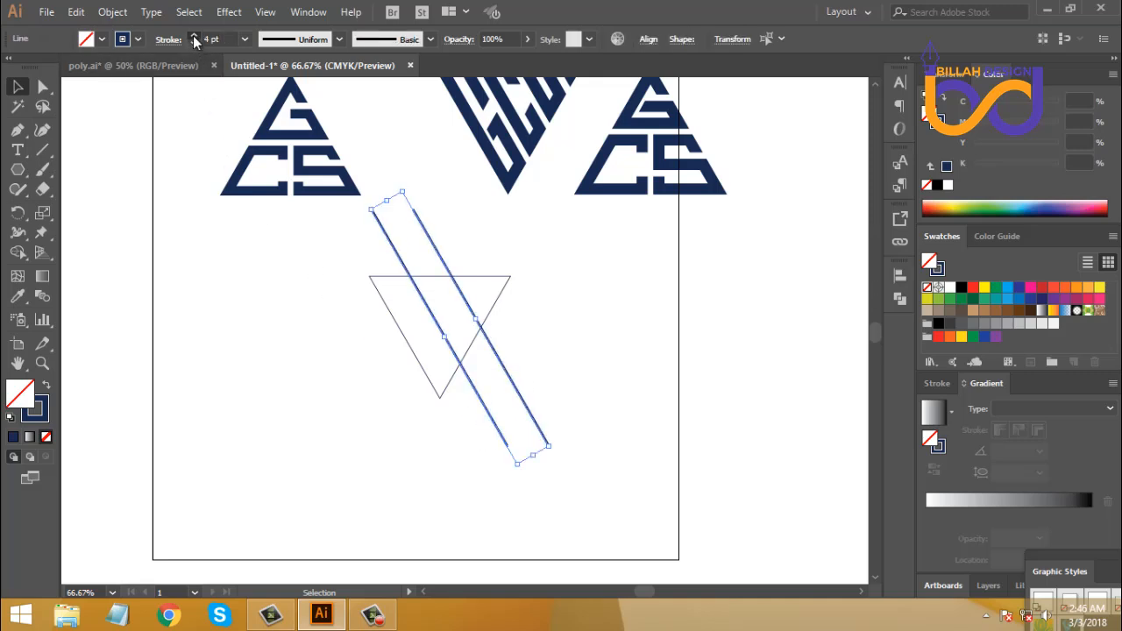
pyautogui.click(194, 38)
pyautogui.click(195, 39)
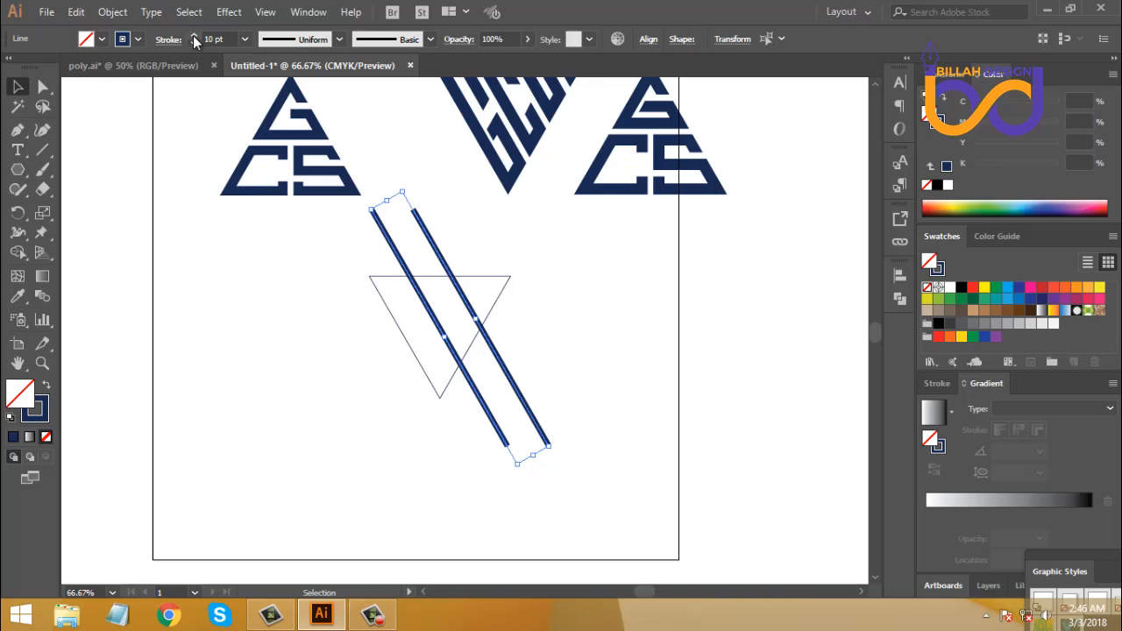
pyautogui.click(194, 38)
pyautogui.click(194, 39)
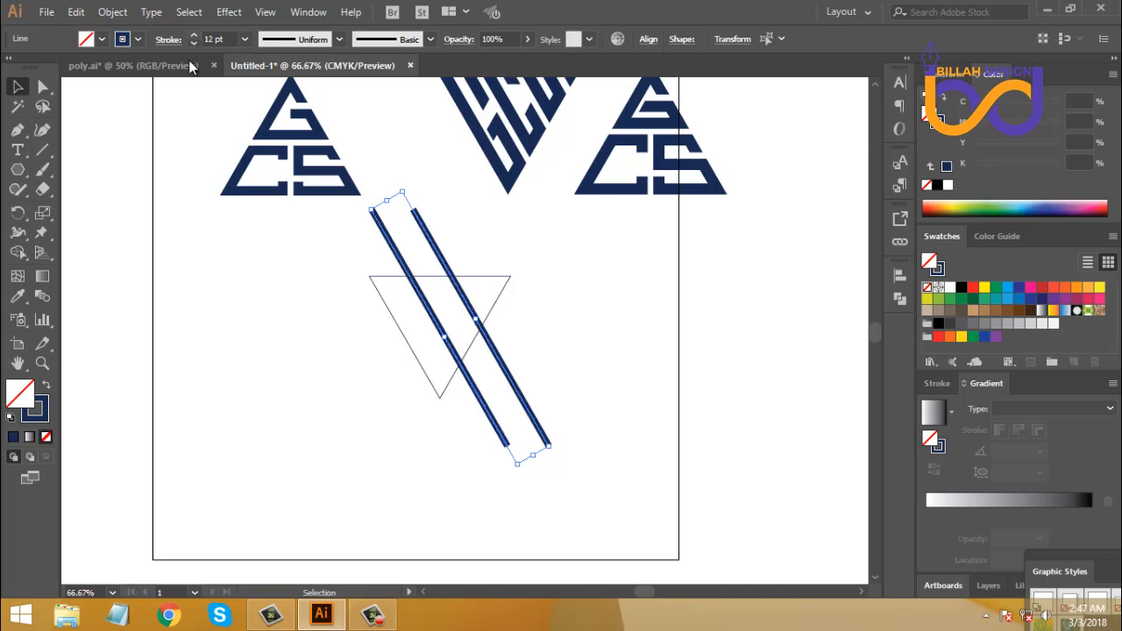
# Expand the fill and stroke of the two thick slanted lines into shapes.
pyautogui.click(114, 12)
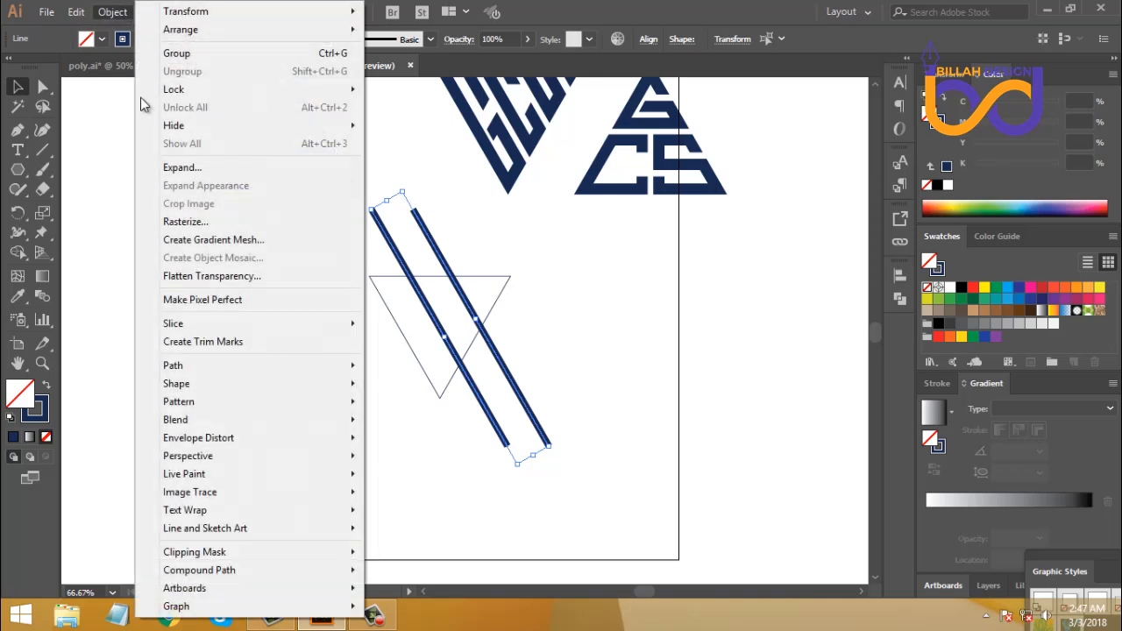
pyautogui.click(171, 170)
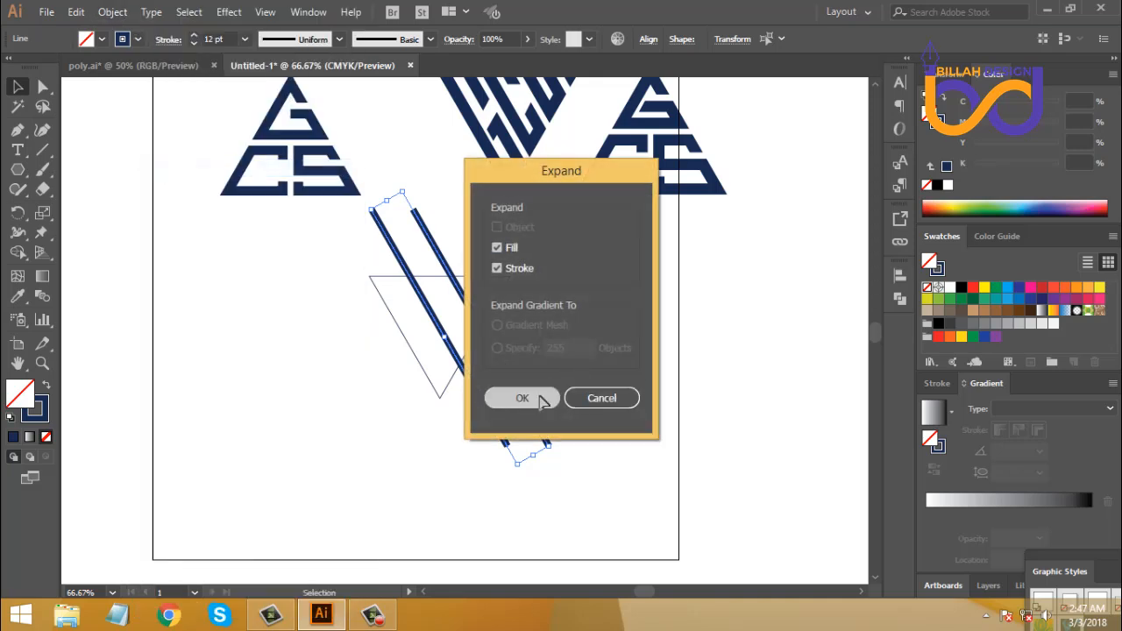
pyautogui.click(536, 396)
# Subtract the two slanted bars from the inverted triangle with Minus Front, splitting it into three slanted pieces.
pyautogui.click(543, 311)
pyautogui.moveTo(543, 300); pyautogui.dragTo(428, 372)
pyautogui.click(898, 300)
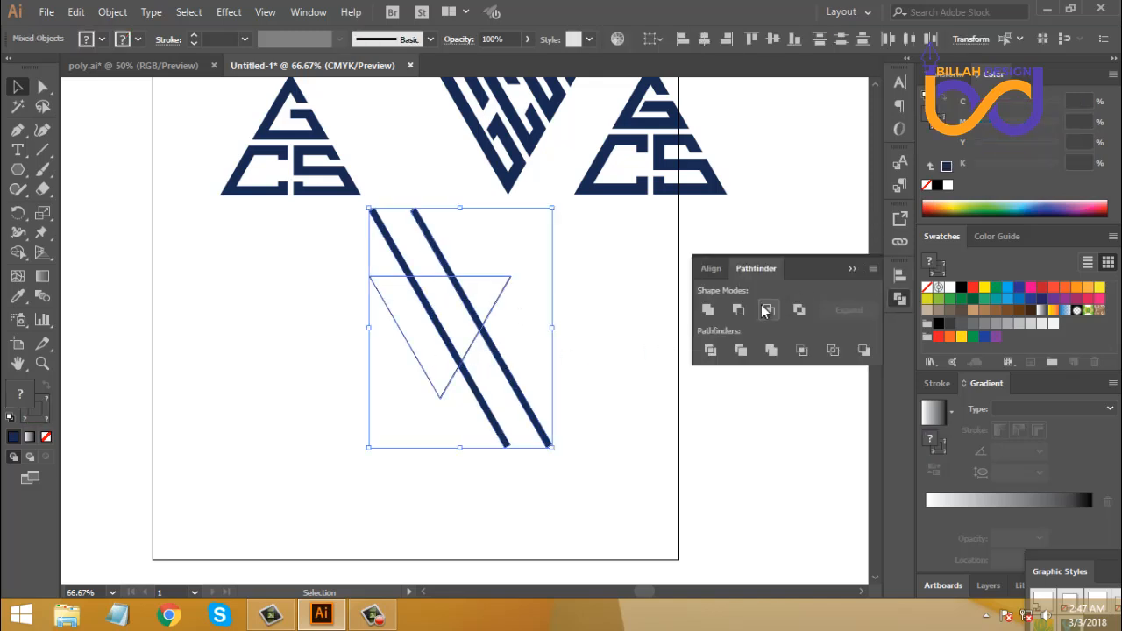
pyautogui.click(737, 310)
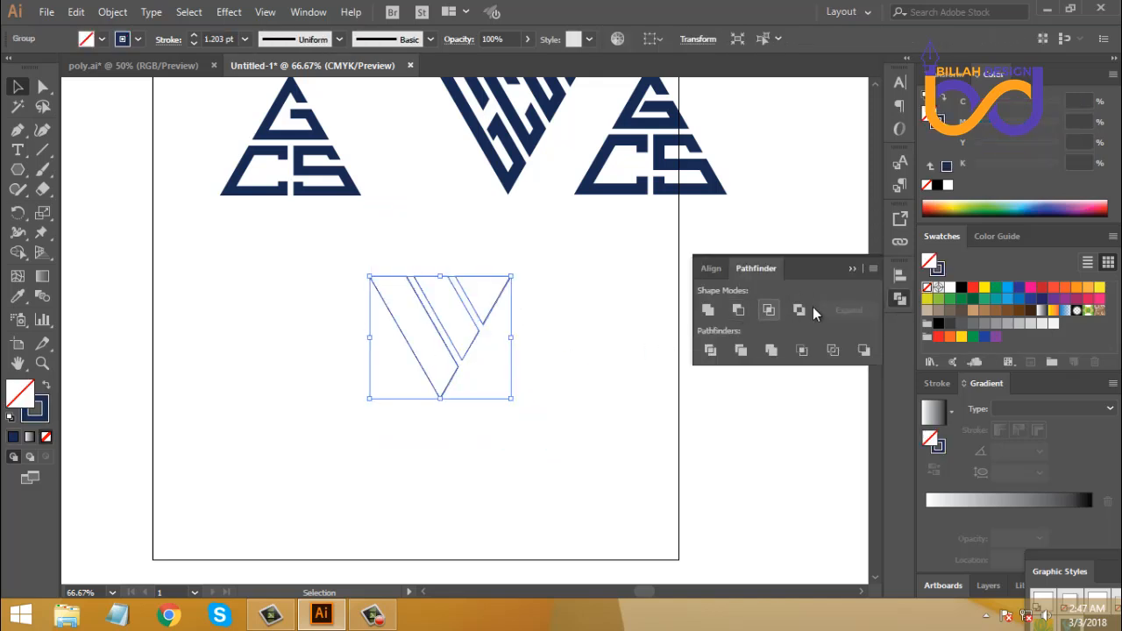
pyautogui.click(898, 300)
pyautogui.click(590, 345)
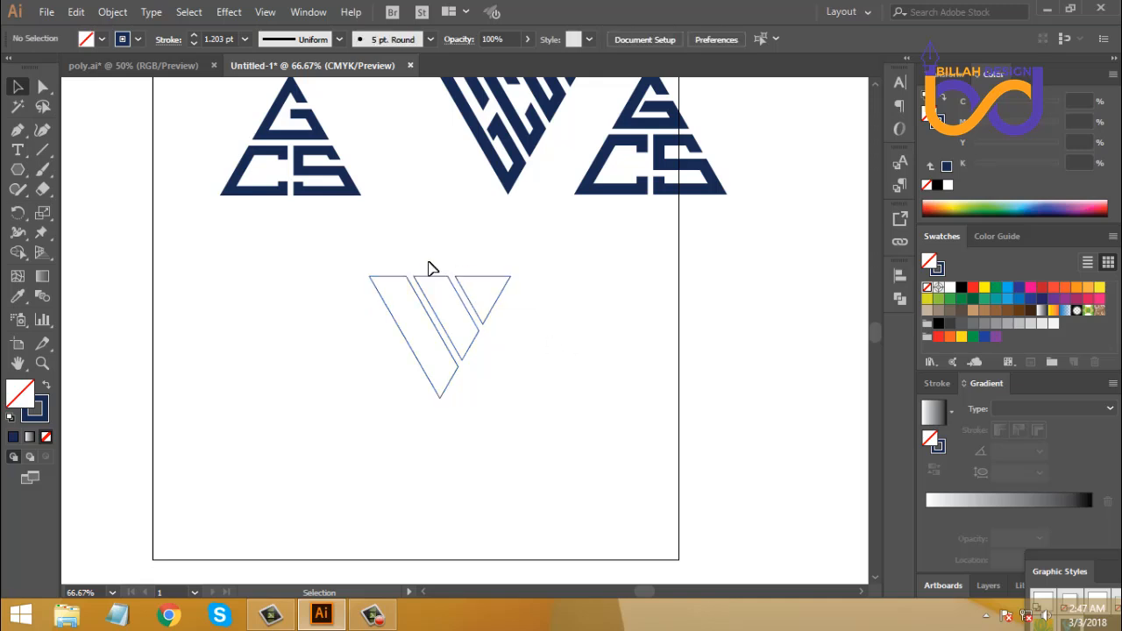
# Give the three triangle pieces a 15 pt stroke aligned to the inside of their outlines.
pyautogui.click(465, 342)
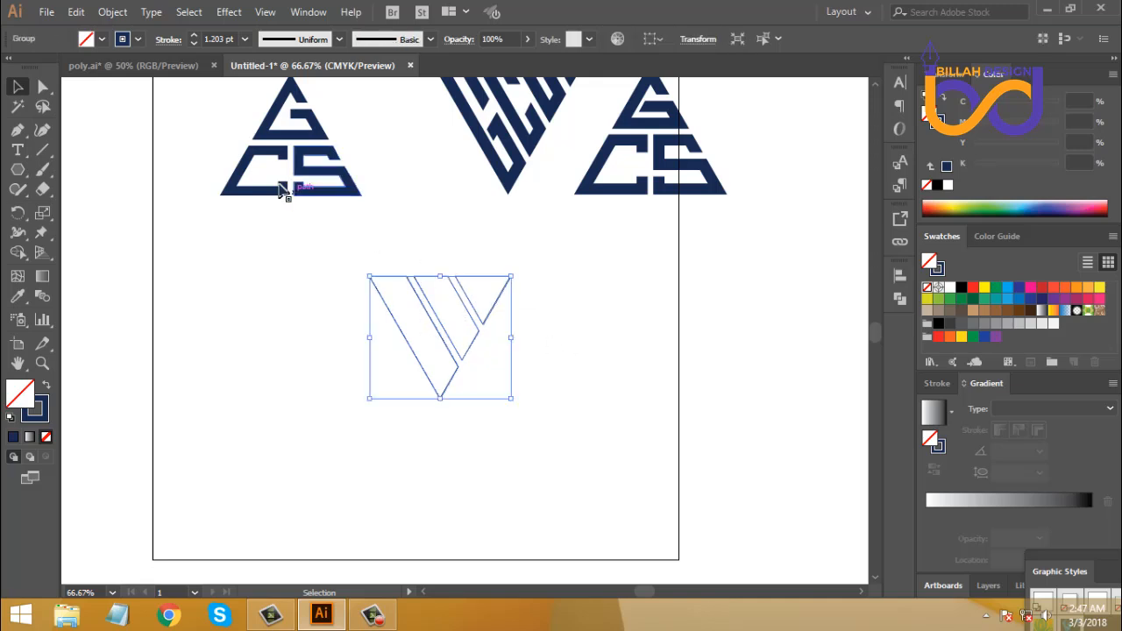
pyautogui.click(194, 36)
pyautogui.click(168, 39)
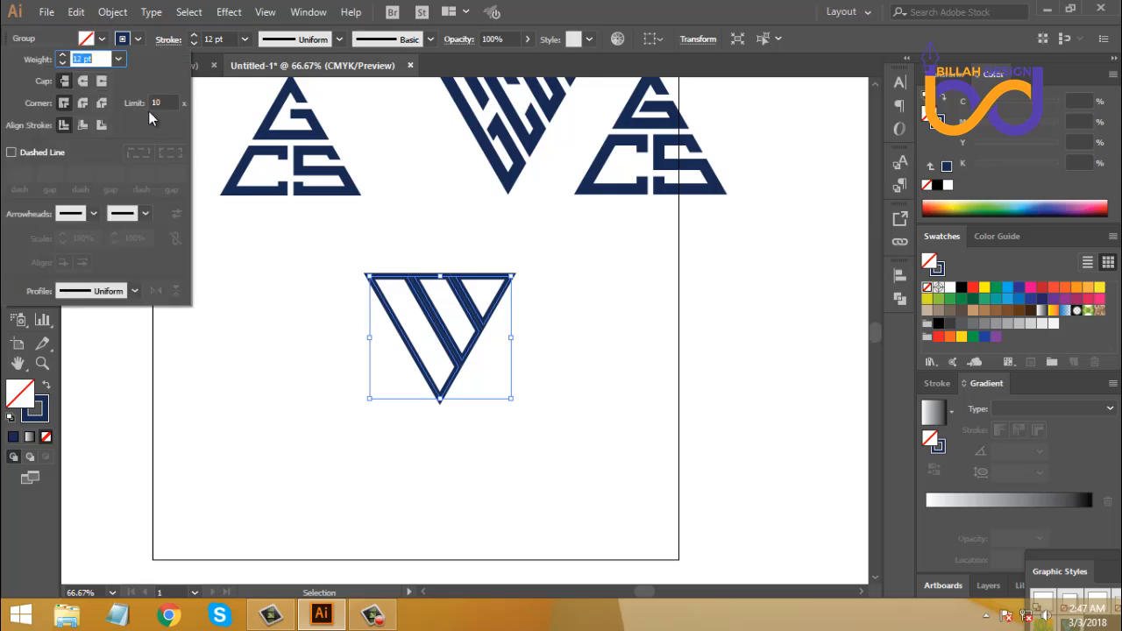
pyautogui.click(83, 125)
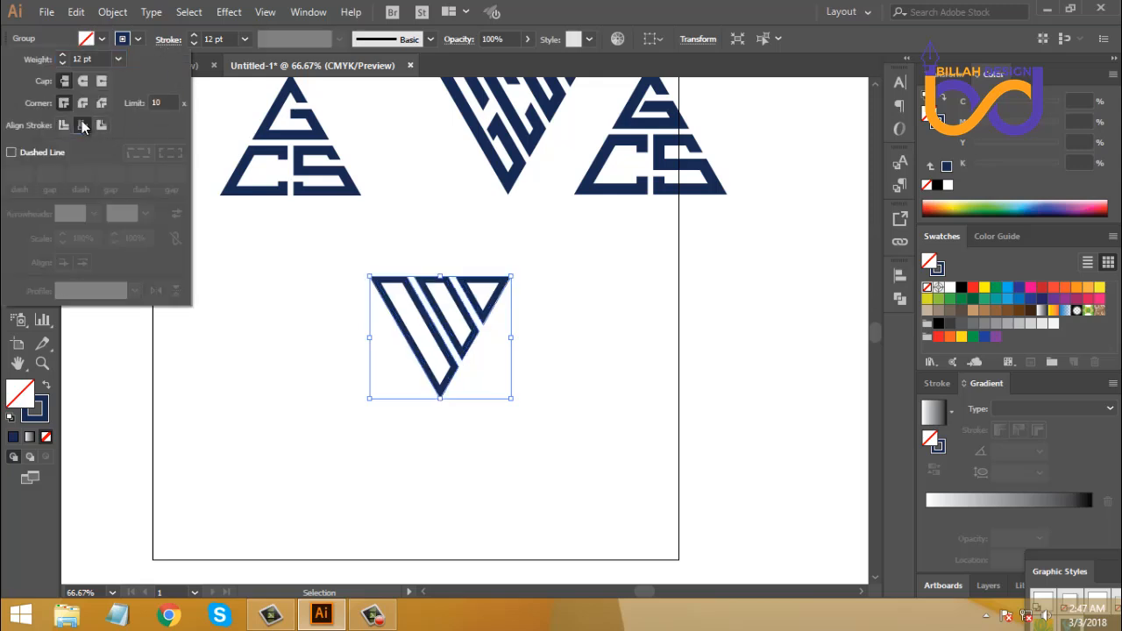
pyautogui.click(194, 36)
pyautogui.click(194, 36)
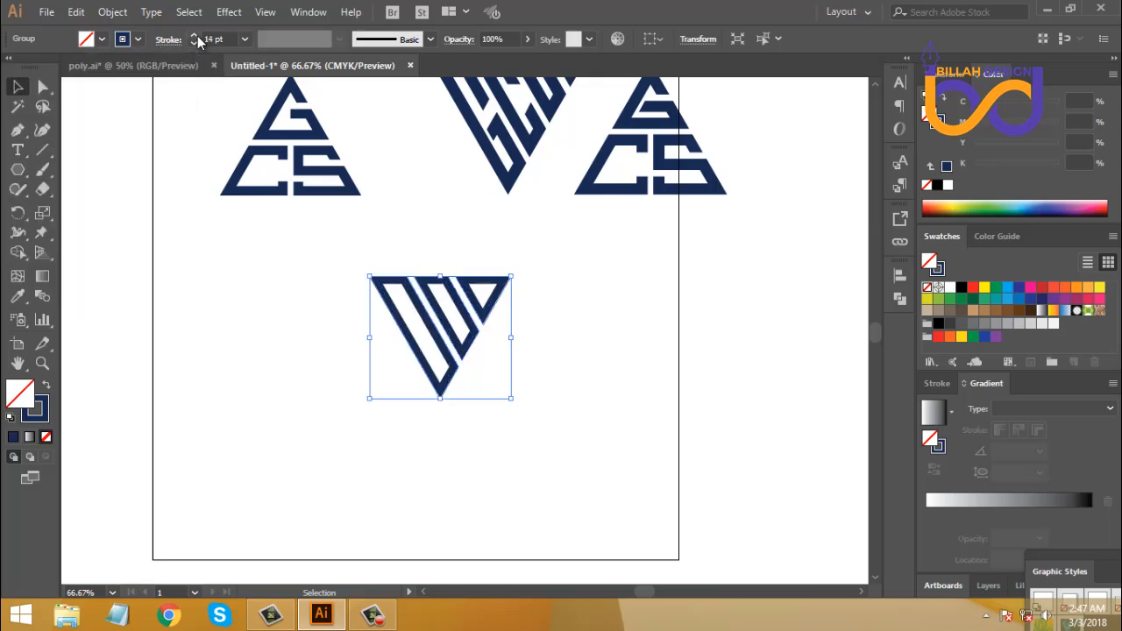
pyautogui.click(195, 35)
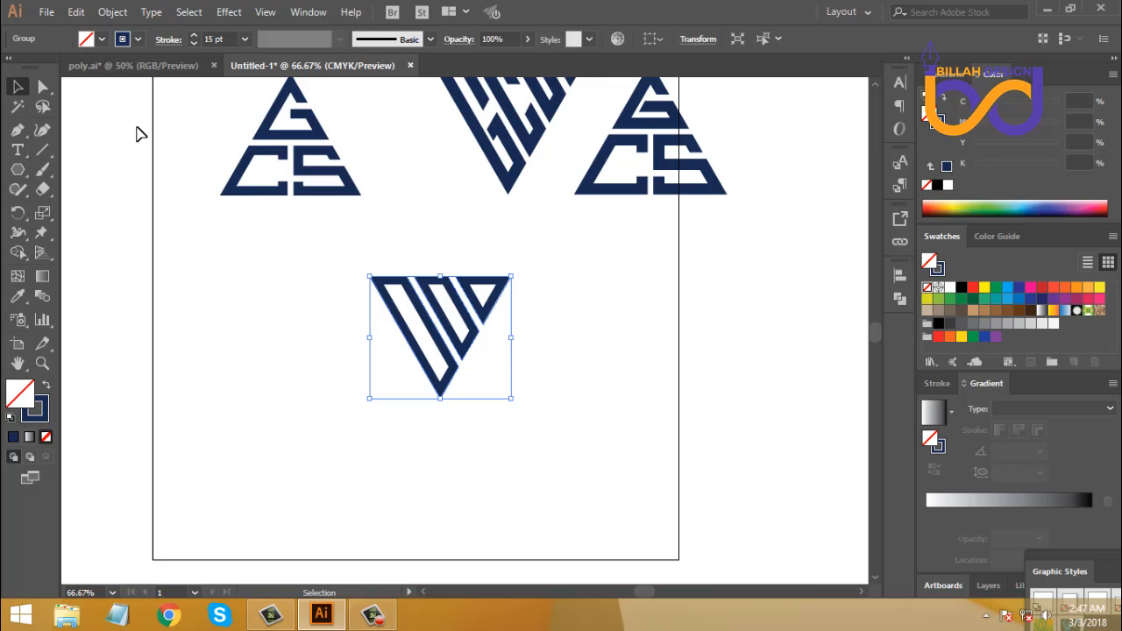
# Expand the appearance of the three outlined pieces and ungroup them.
pyautogui.click(112, 11)
pyautogui.click(221, 185)
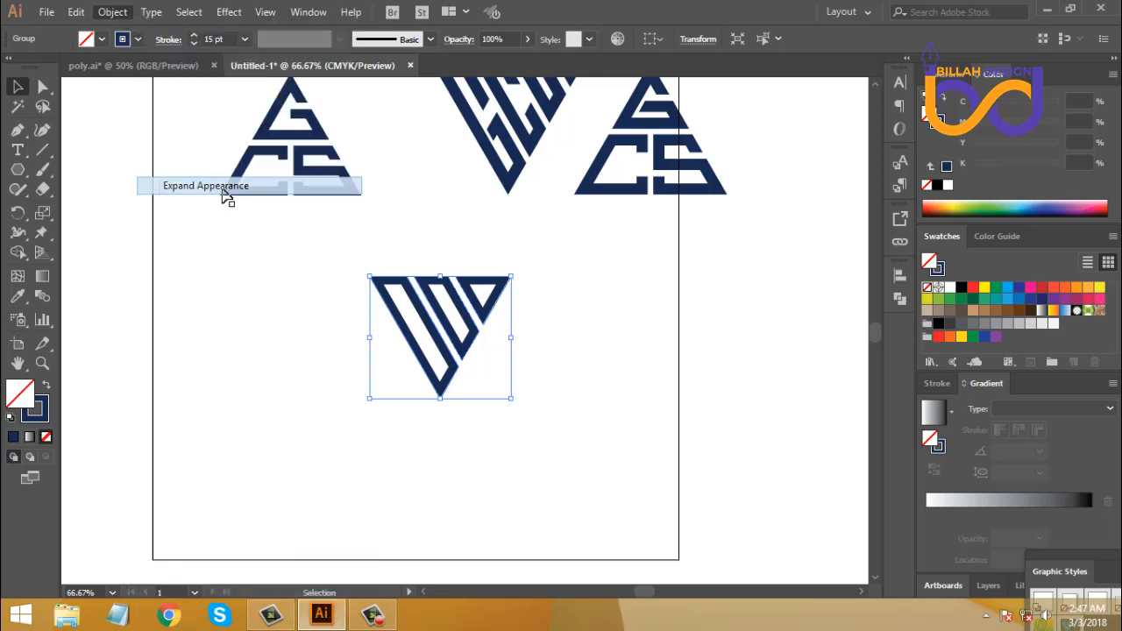
pyautogui.click(557, 377)
pyautogui.click(471, 337)
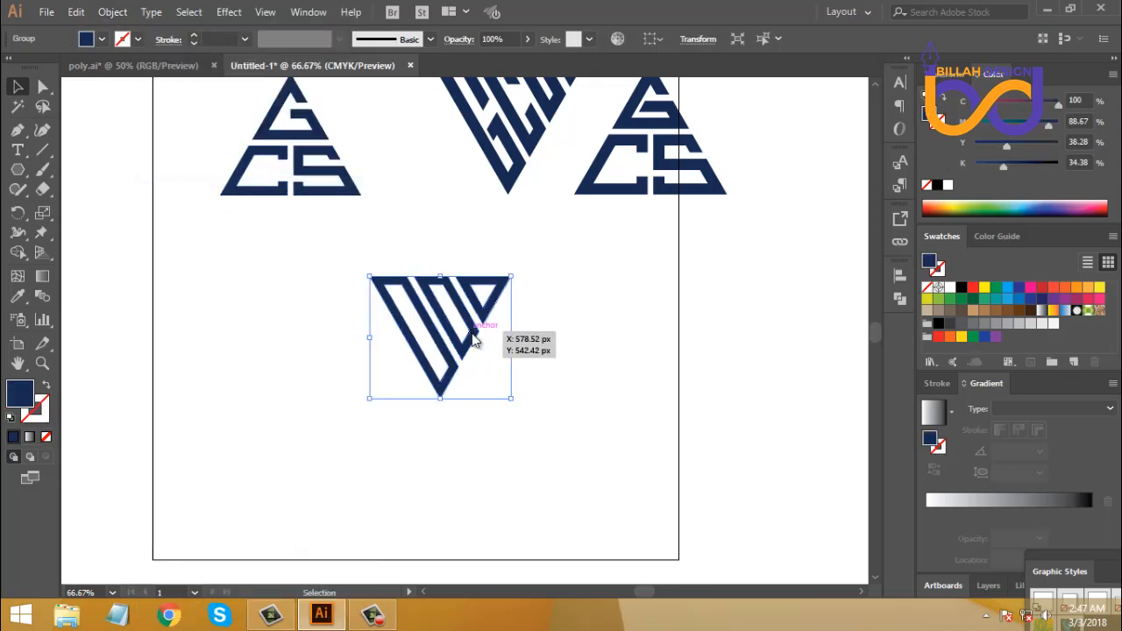
pyautogui.rightClick(472, 337)
pyautogui.click(525, 466)
pyautogui.click(570, 458)
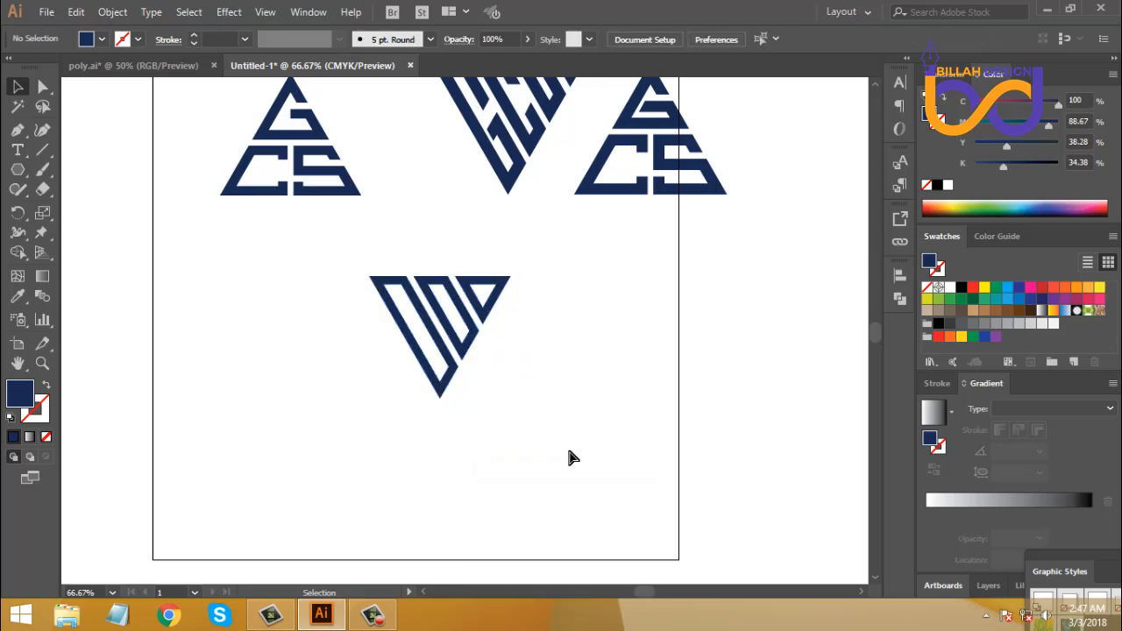
# Place a copy of the longest slanted piece in the empty area to the right of the inverted triangle.
pyautogui.hotkey('ctrl', '=')
pyautogui.hotkey('ctrl', '=')
pyautogui.moveTo(584, 430); pyautogui.dragTo(501, 403)
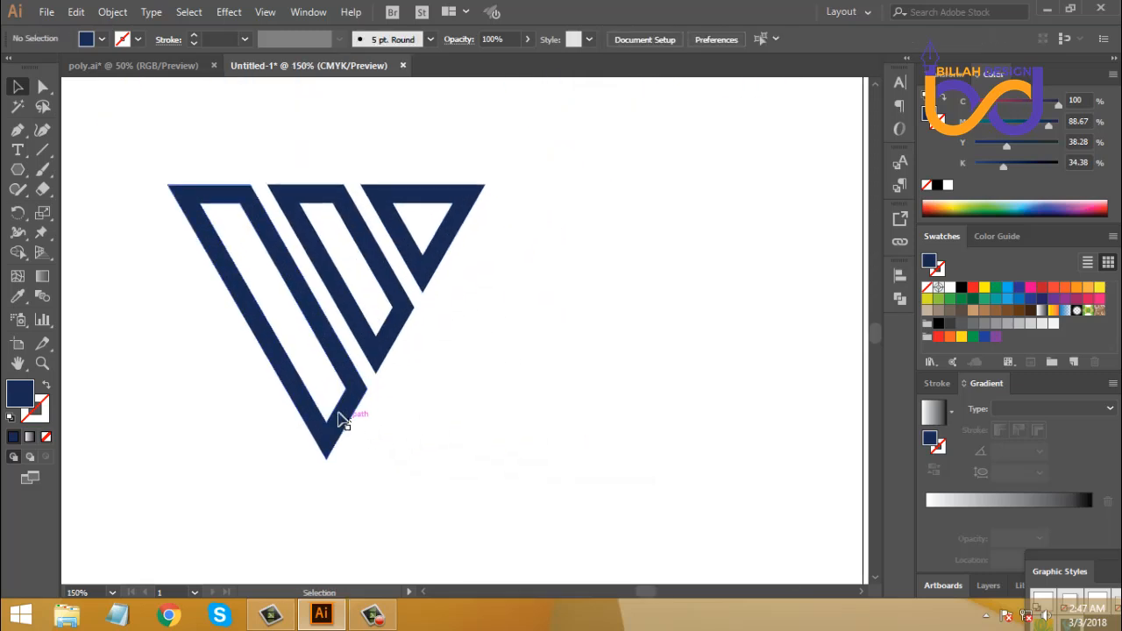
pyautogui.moveTo(310, 407); pyautogui.dragTo(666, 428)
pyautogui.click(608, 493)
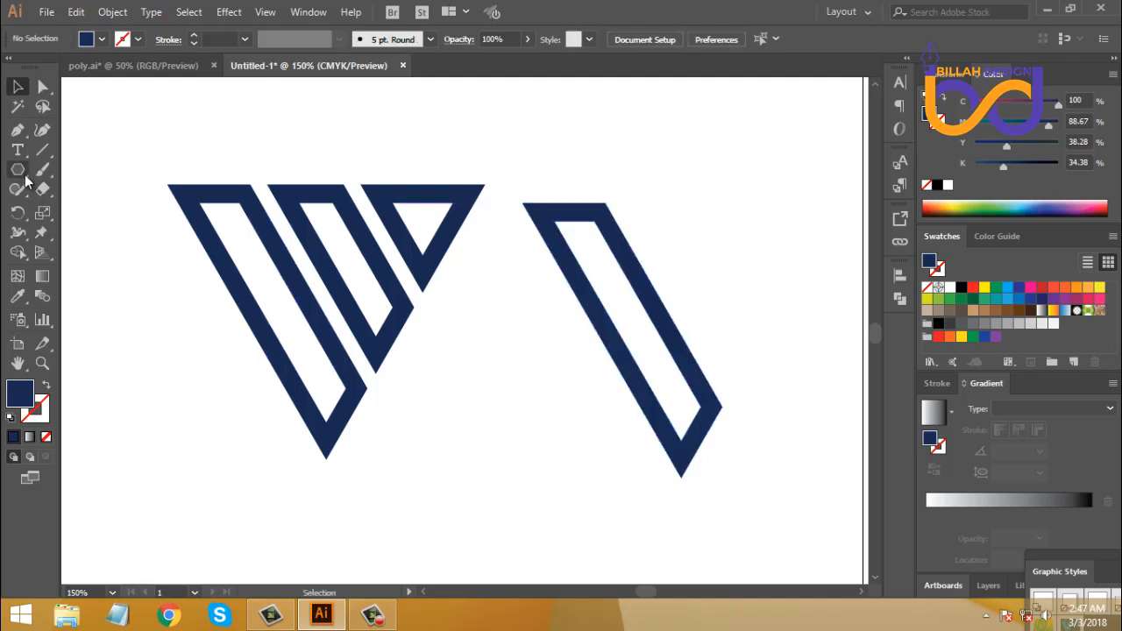
# Draw a wide filled rectangle across the middle of the copied slanted piece.
pyautogui.moveTo(17, 169); pyautogui.dragTo(92, 167)
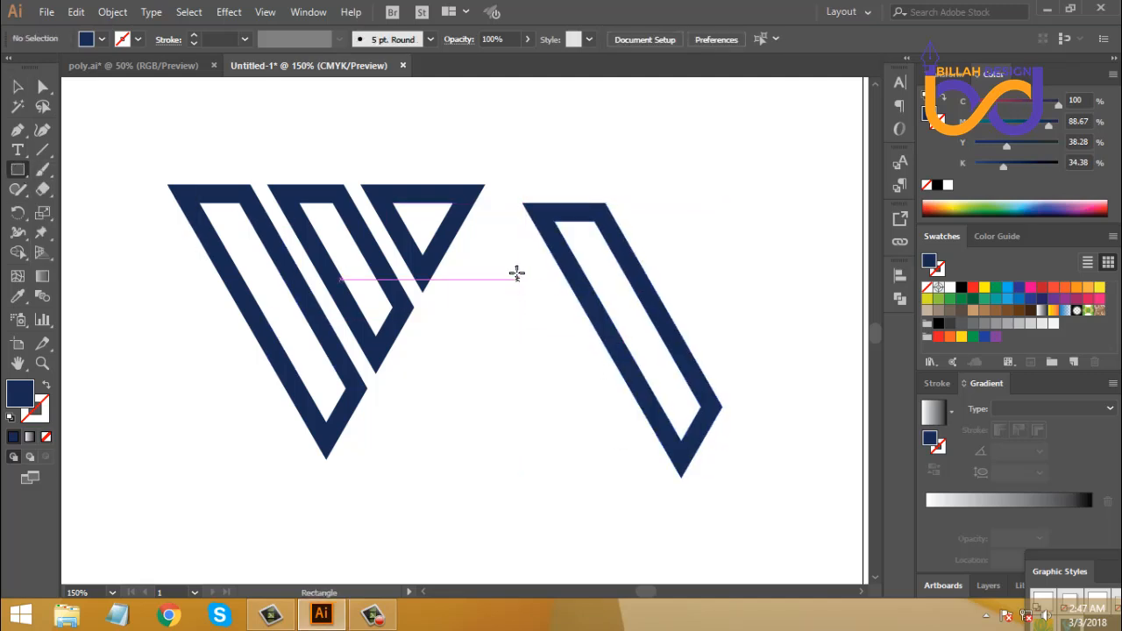
pyautogui.moveTo(517, 270); pyautogui.dragTo(702, 385)
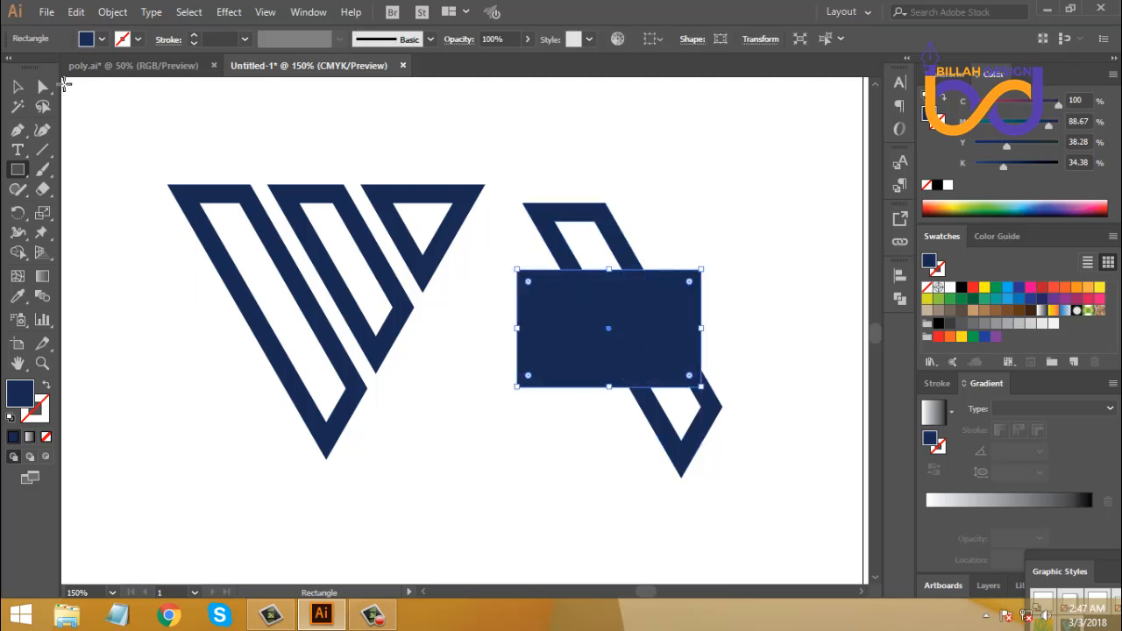
# Divide the copied slanted piece and the overlapping rectangle with Pathfinder and ungroup the resulting parts.
pyautogui.click(17, 86)
pyautogui.moveTo(528, 426); pyautogui.dragTo(659, 285)
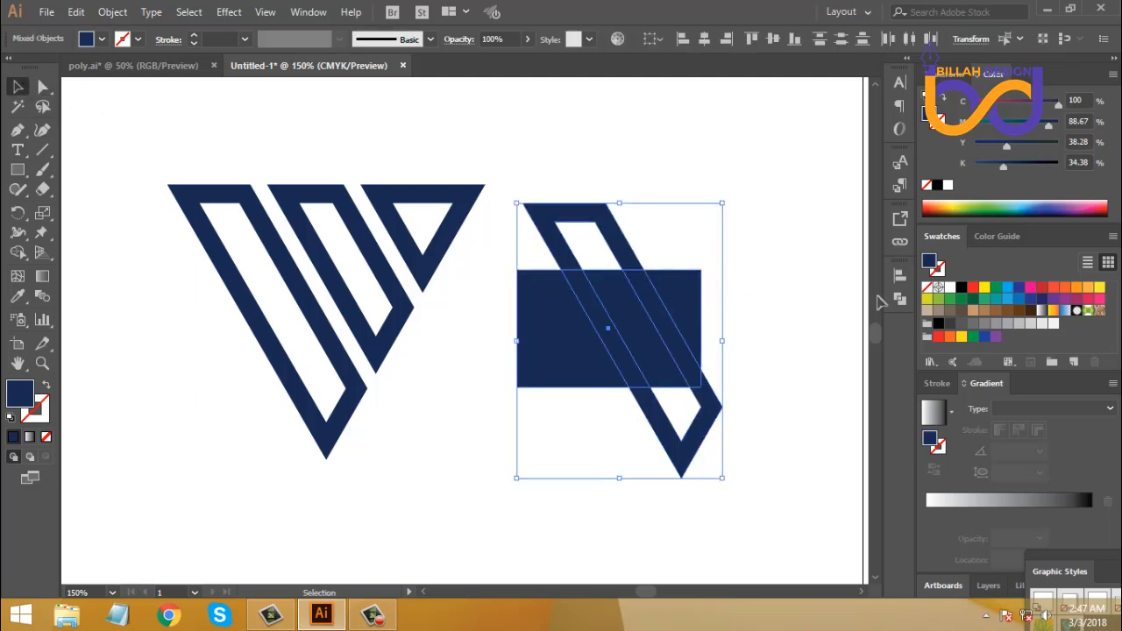
pyautogui.click(899, 298)
pyautogui.click(709, 349)
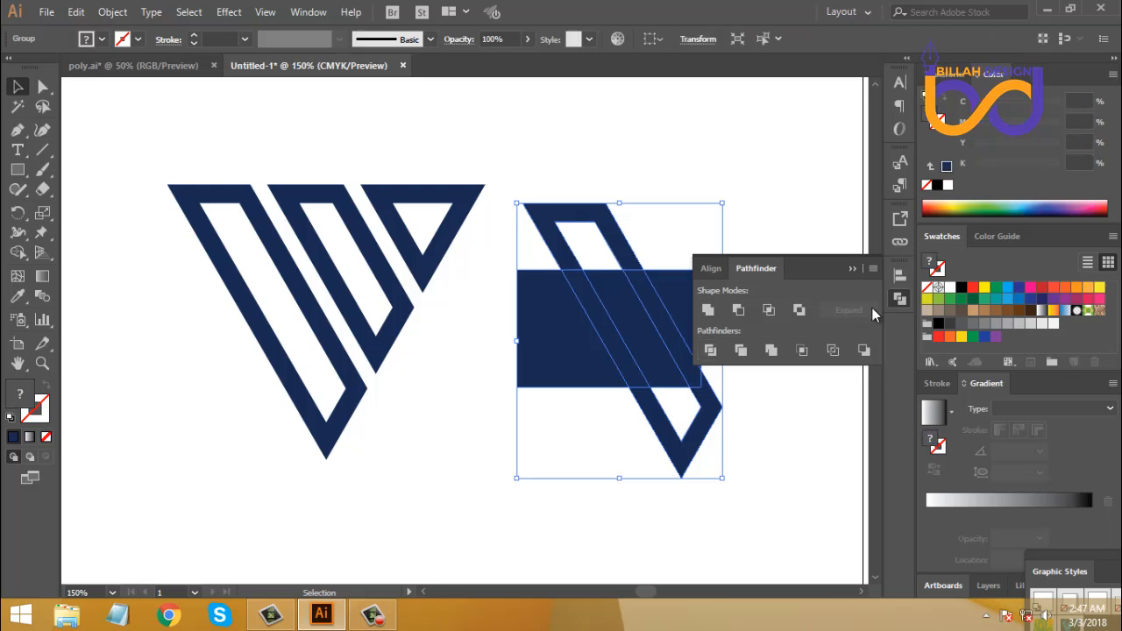
pyautogui.rightClick(693, 250)
pyautogui.click(727, 388)
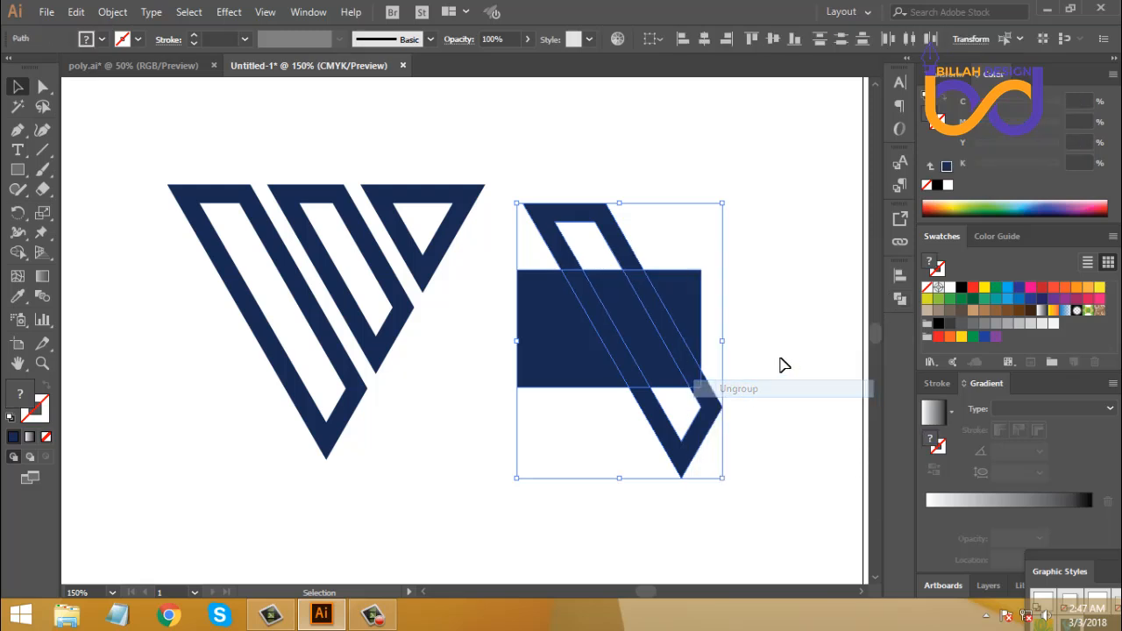
# Move one slanted bar segment out of the divided shapes and delete all the remaining parts.
pyautogui.click(783, 363)
pyautogui.moveTo(614, 336); pyautogui.dragTo(496, 439)
pyautogui.moveTo(723, 225); pyautogui.dragTo(636, 449)
pyautogui.press('Delete')
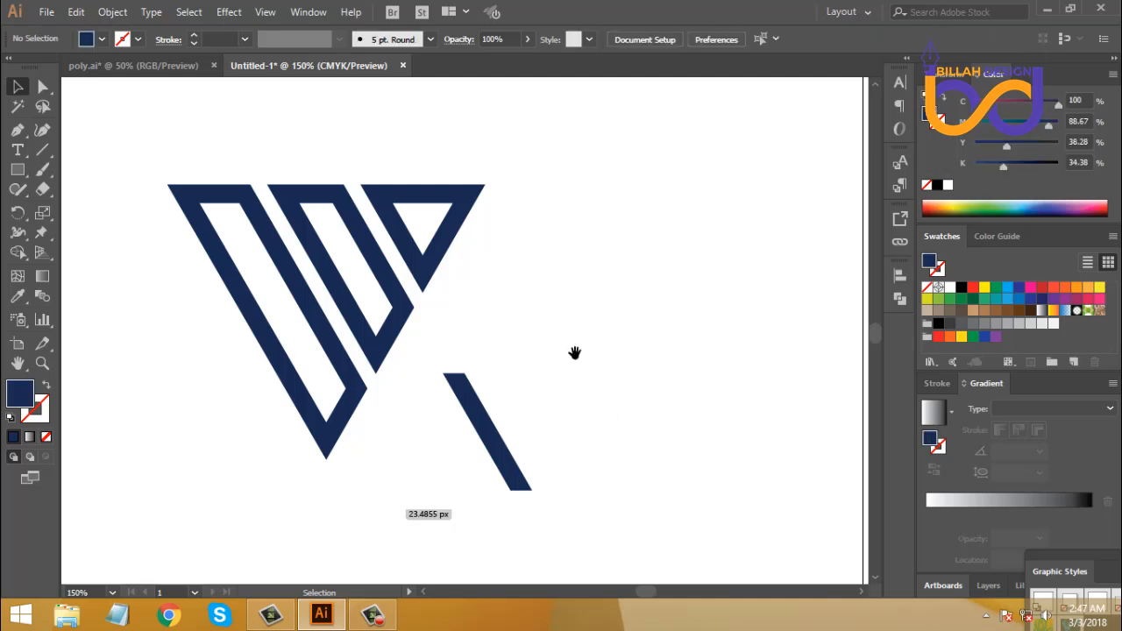
# Place a copy of the slanted bar diagonally across the smallest triangle piece, extending past its edges.
pyautogui.moveTo(574, 352); pyautogui.dragTo(585, 391)
pyautogui.moveTo(501, 470); pyautogui.dragTo(462, 295)
pyautogui.click(617, 447)
pyautogui.moveTo(572, 321); pyautogui.dragTo(581, 348)
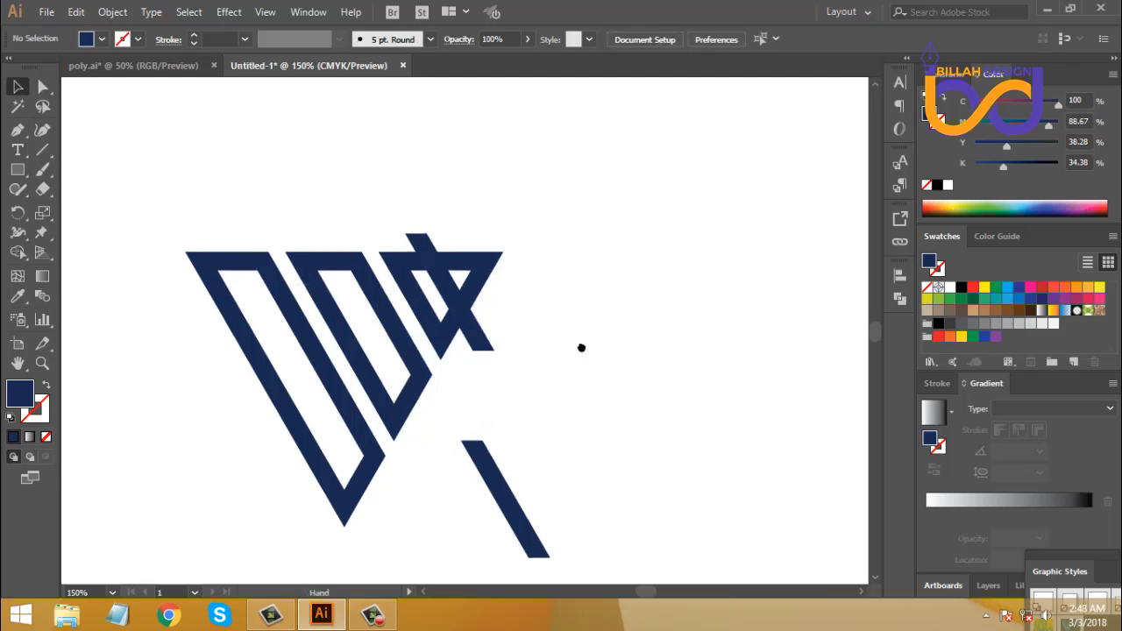
# Divide the smallest triangle and the bar crossing it with Pathfinder and ungroup the result.
pyautogui.moveTo(521, 225); pyautogui.dragTo(443, 323)
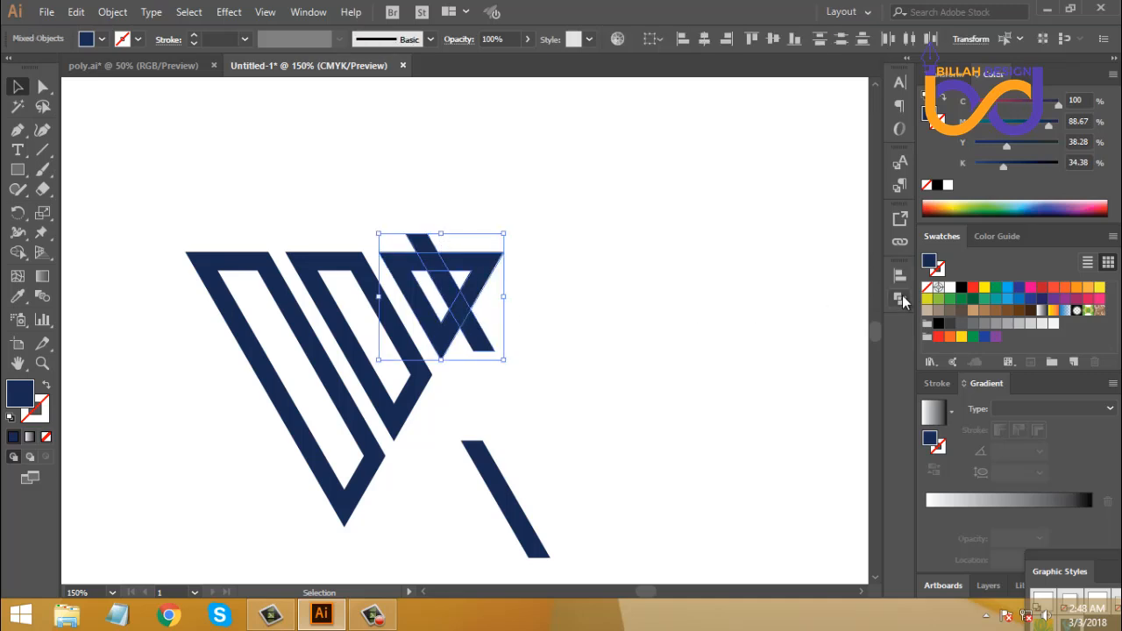
pyautogui.click(900, 299)
pyautogui.click(710, 350)
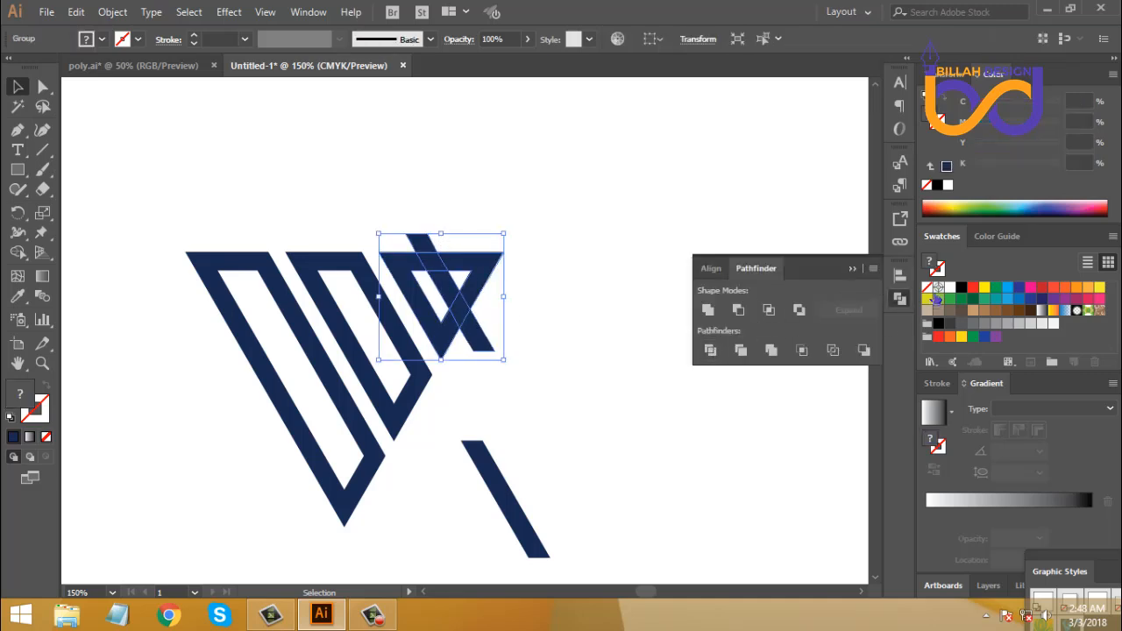
pyautogui.rightClick(631, 212)
pyautogui.click(675, 349)
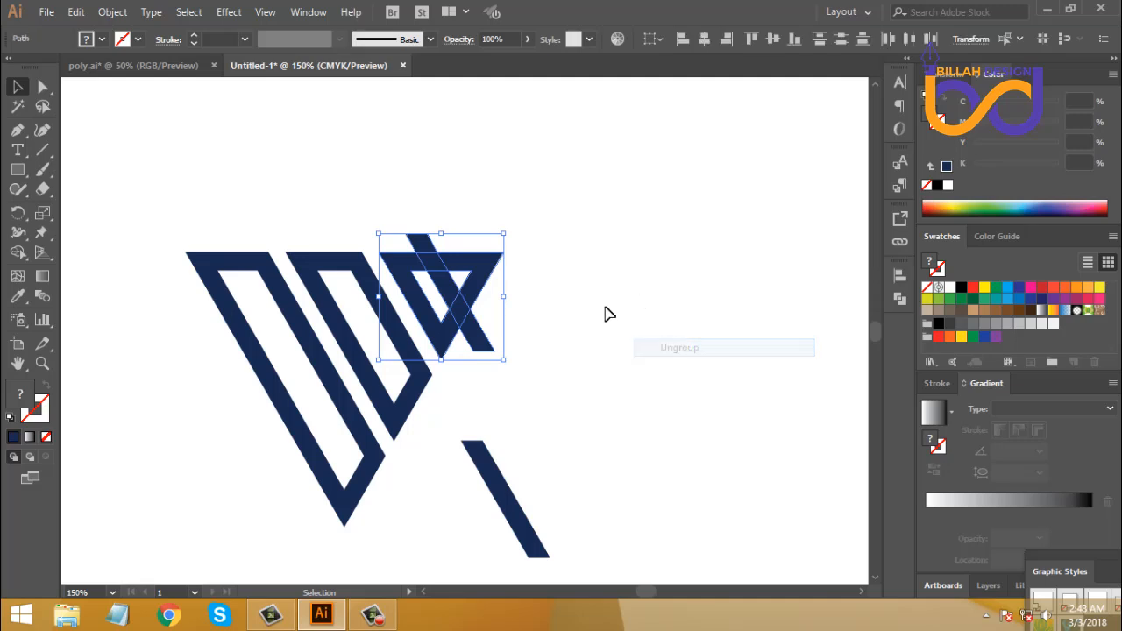
# Delete the two bar ends that protrude below and above the smallest triangle.
pyautogui.click(517, 342)
pyautogui.moveTo(480, 326); pyautogui.dragTo(570, 318)
pyautogui.press('Delete')
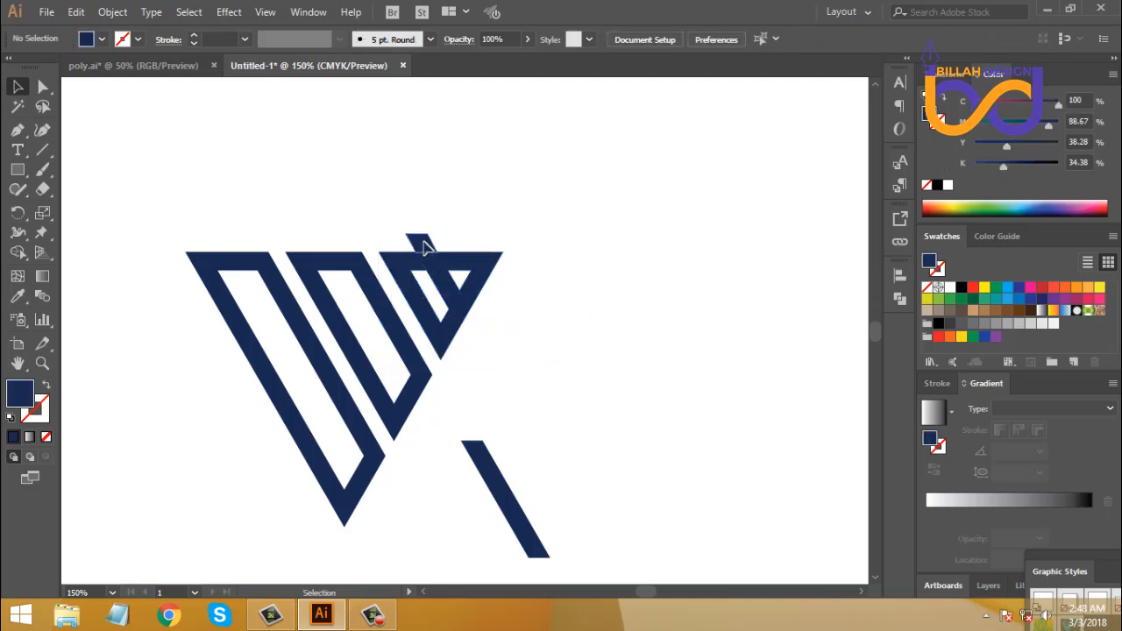
pyautogui.click(421, 242)
pyautogui.press('Delete')
# Create an 8 px offset path around the diamond where the bar crosses the small triangle's slanted outer edge.
pyautogui.press('space')
pyautogui.hotkey('ctrl', '+')
pyautogui.hotkey('ctrl', '+')
pyautogui.press('space')
pyautogui.moveTo(543, 314); pyautogui.dragTo(567, 340)
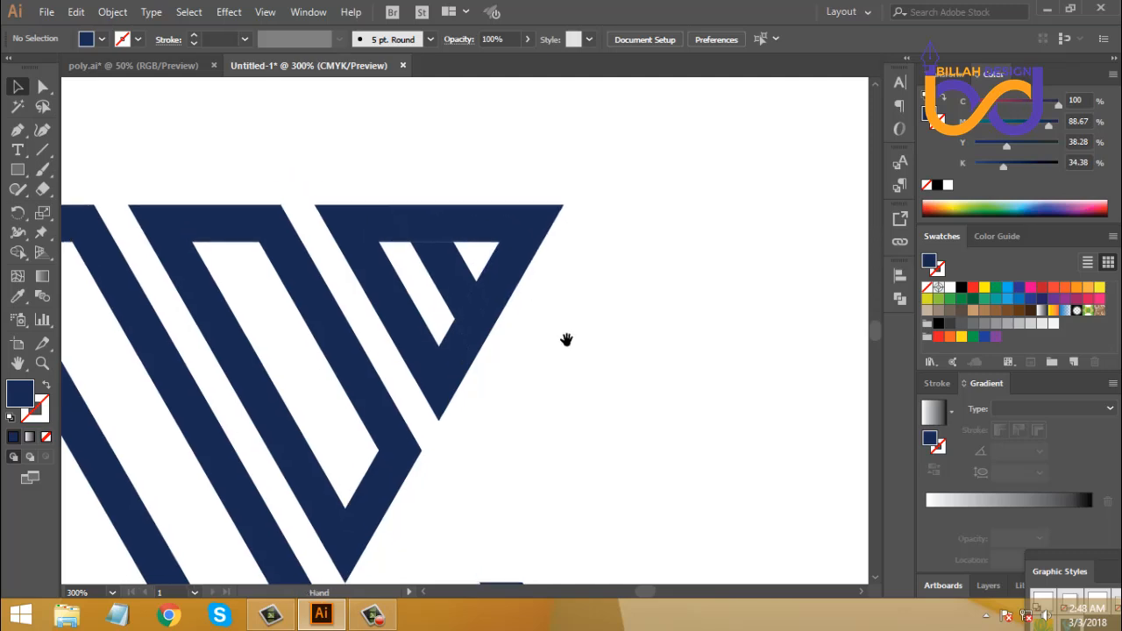
pyautogui.click(480, 324)
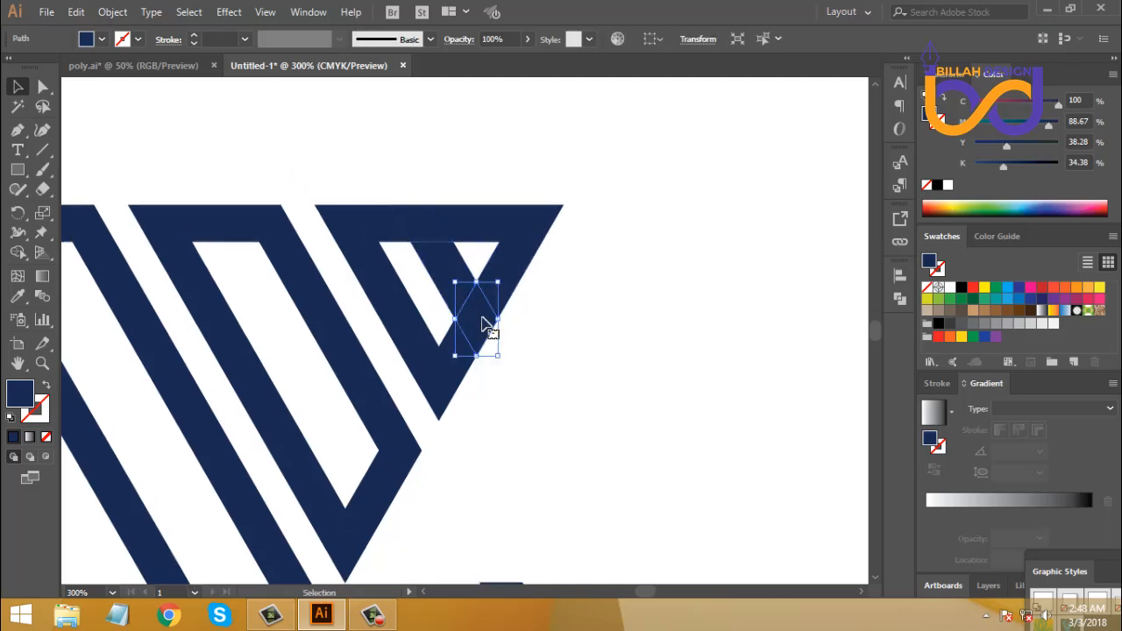
pyautogui.moveTo(236, 367)
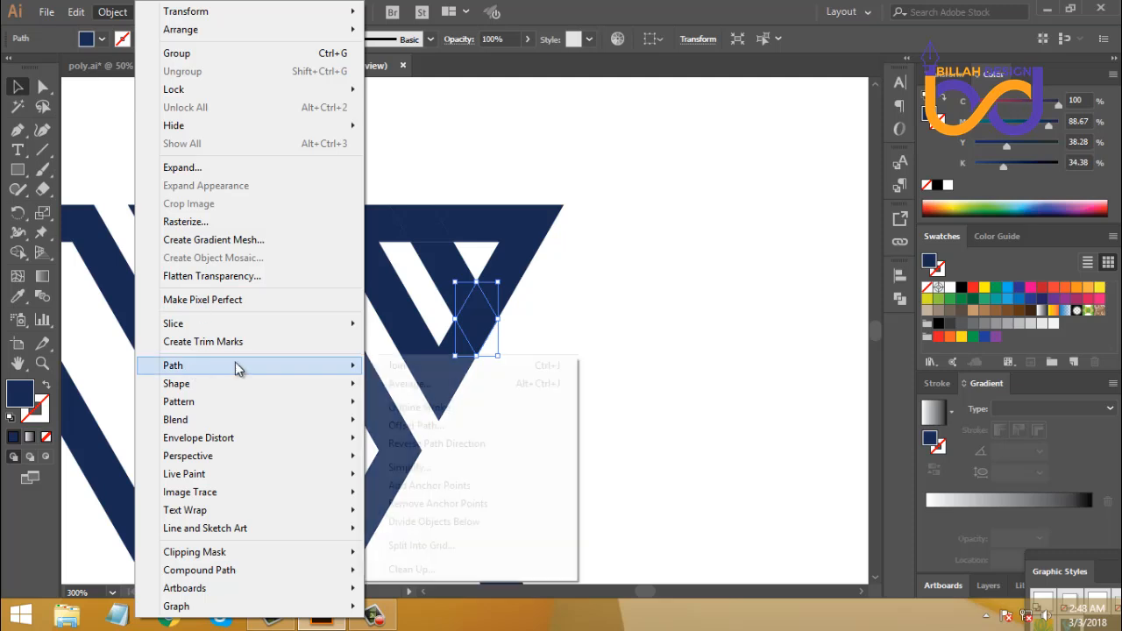
pyautogui.click(397, 423)
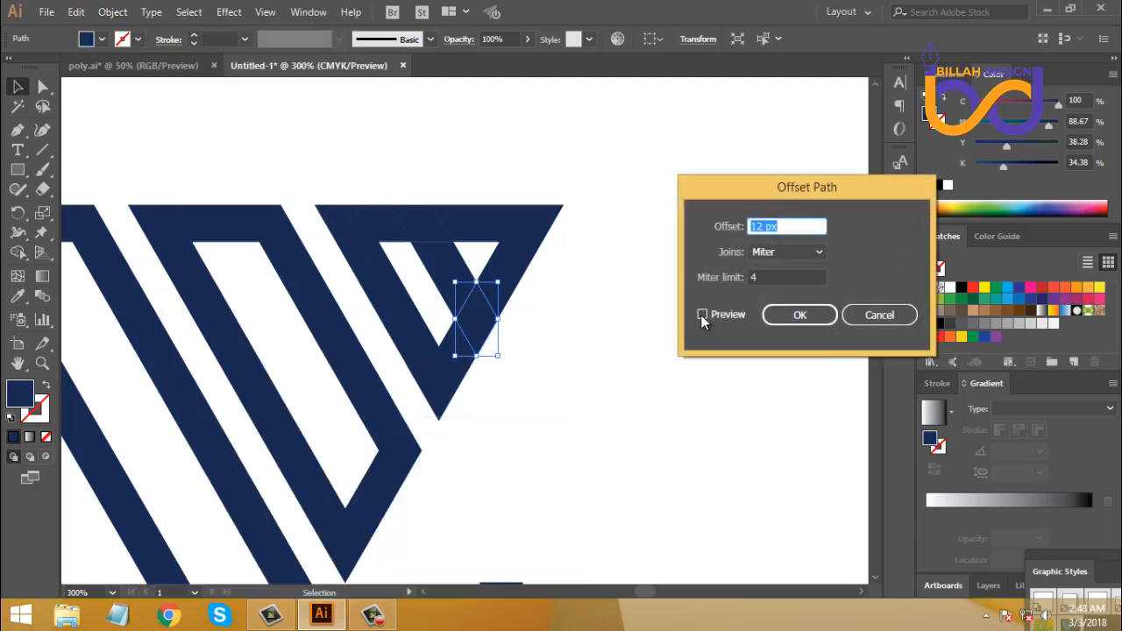
pyautogui.click(702, 314)
pyautogui.click(779, 226)
pyautogui.press('Down')
pyautogui.press('Down')
pyautogui.press('Down')
pyautogui.press('Down')
pyautogui.press('Down')
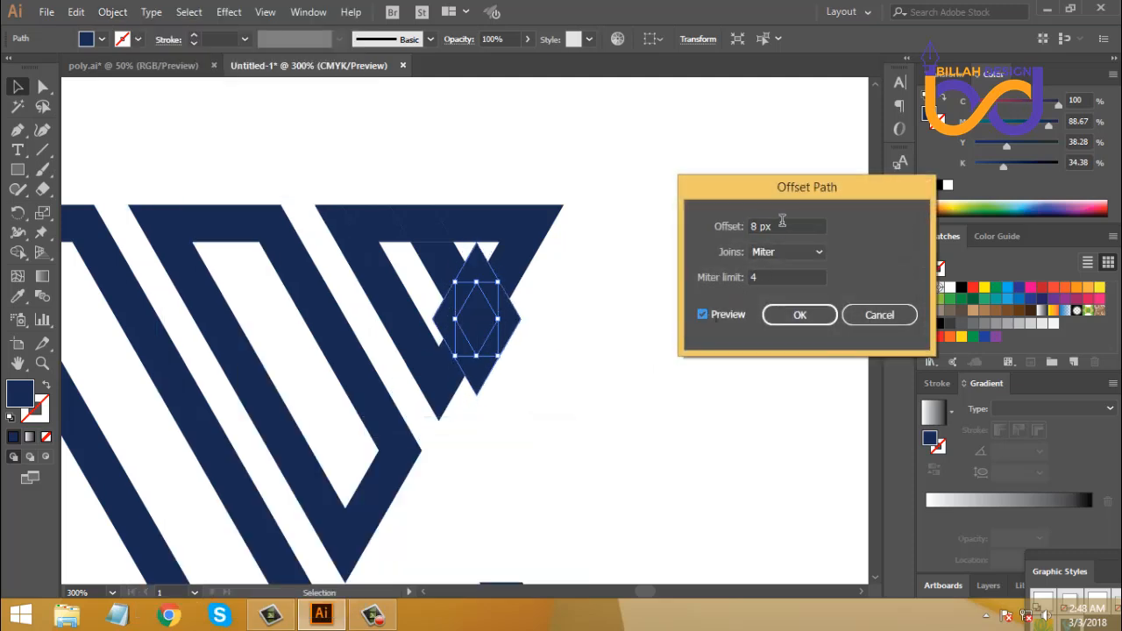
pyautogui.press('Up')
pyautogui.click(793, 315)
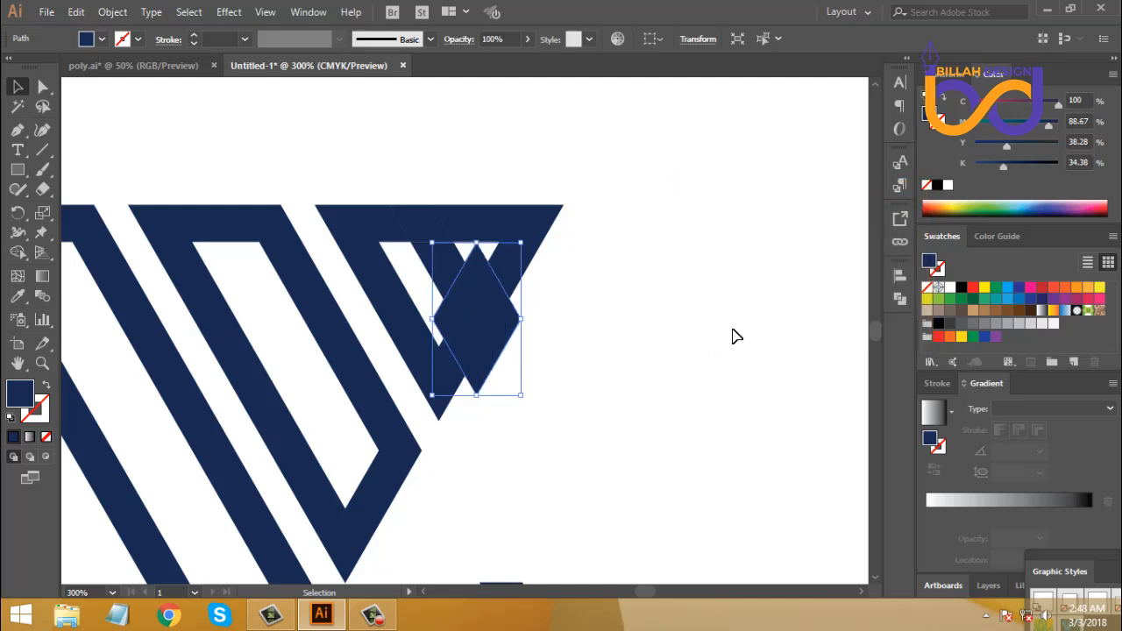
# Subtract the enlarged diamond from the small triangle's upper-right corner piece to open a gap.
pyautogui.keyDown('shift'); pyautogui.click(536, 239); pyautogui.keyUp('shift')
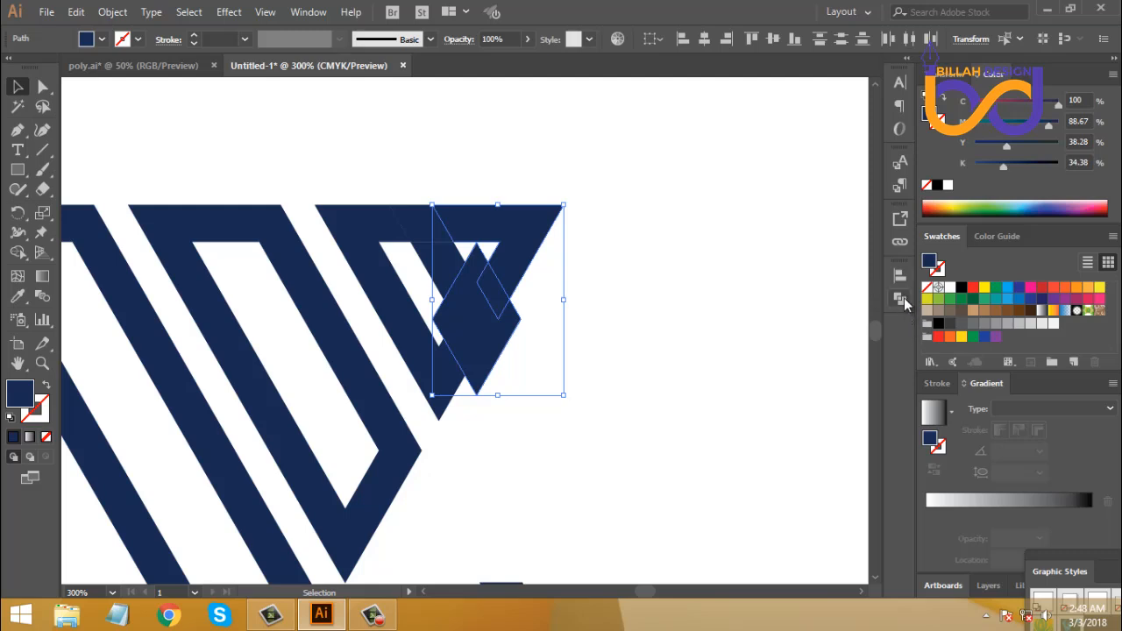
pyautogui.click(899, 298)
pyautogui.click(739, 310)
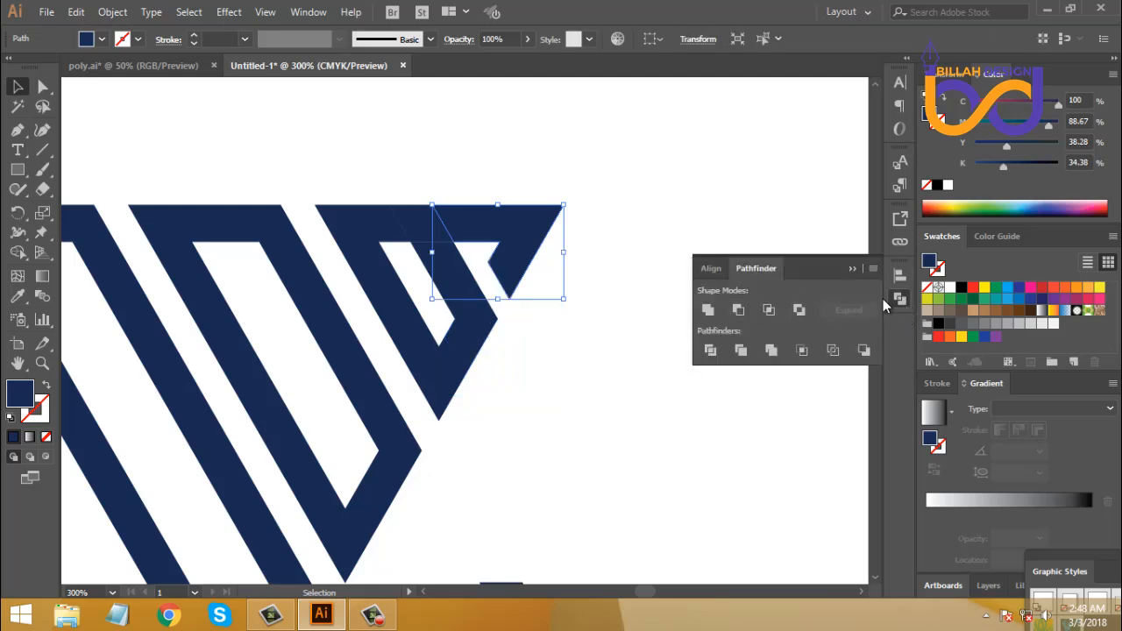
pyautogui.click(634, 291)
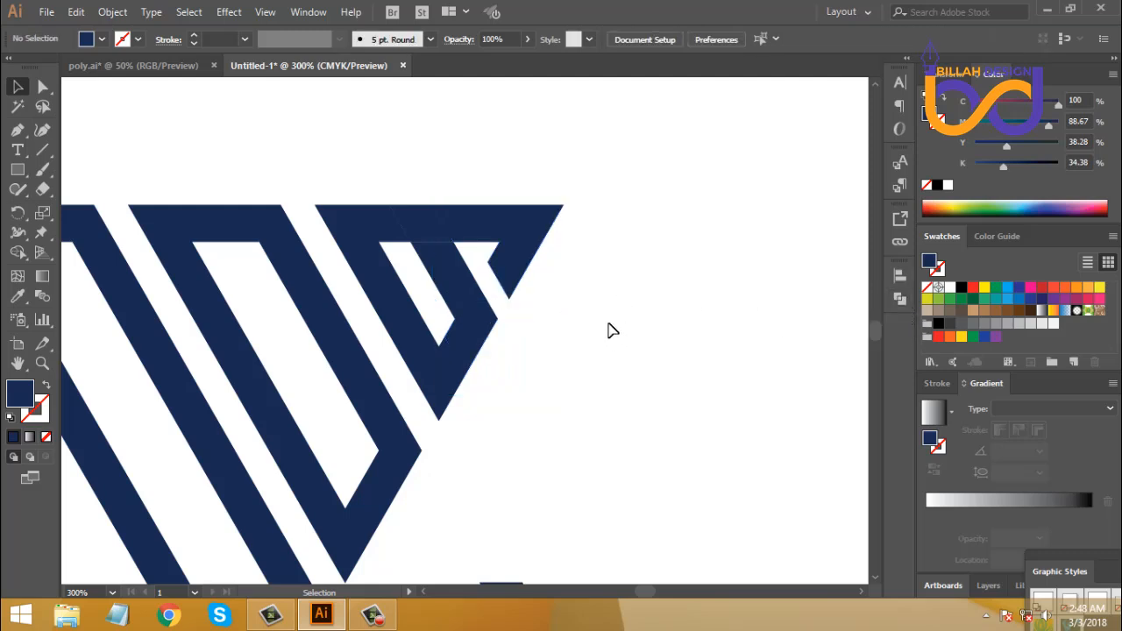
# Create an 8 px offset path around the parallelogram where the bar crosses the small triangle's top edge.
pyautogui.click(401, 220)
pyautogui.click(113, 12)
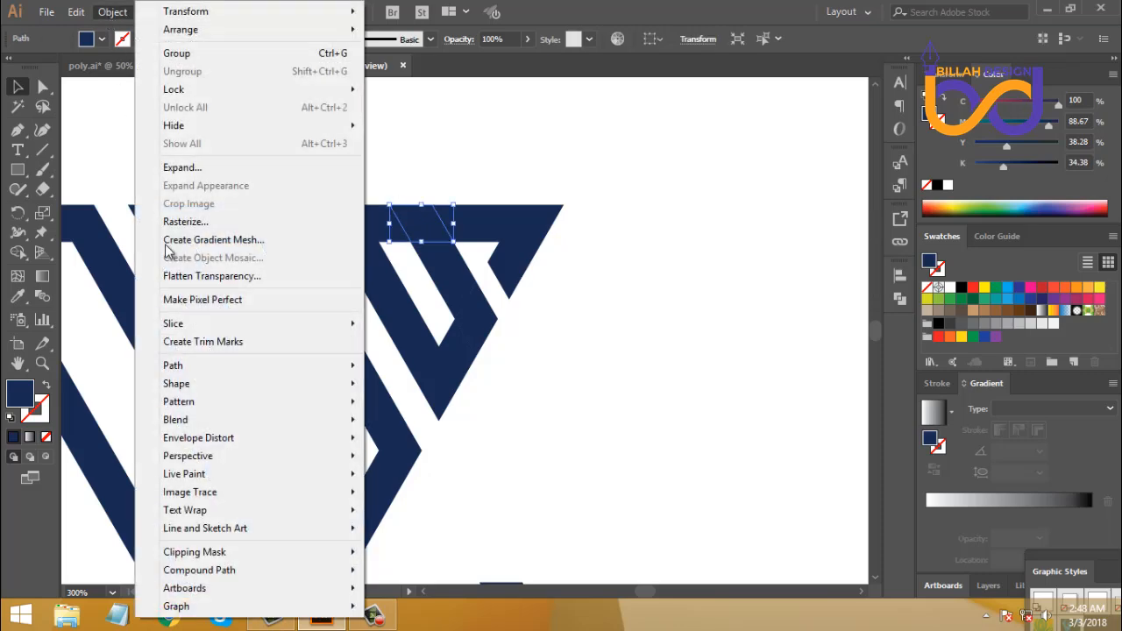
pyautogui.moveTo(306, 376)
pyautogui.click(443, 426)
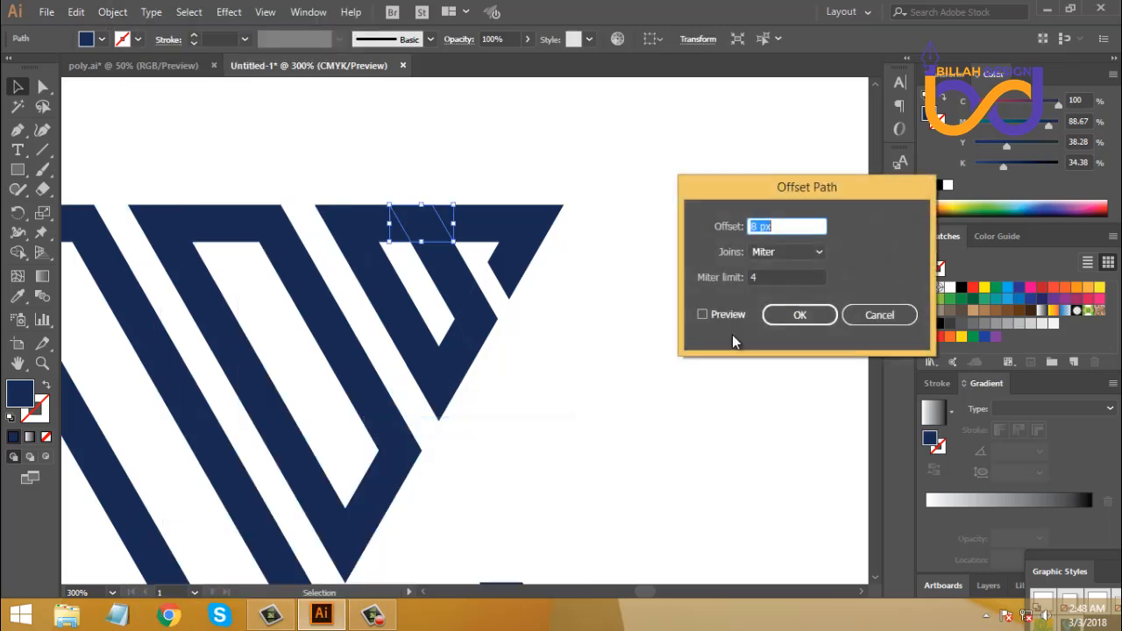
pyautogui.write('7 px')
pyautogui.click(791, 315)
# Subtract the enlarged parallelogram from the small triangle's left piece to open a gap in the top edge.
pyautogui.keyDown('shift'); pyautogui.click(391, 254); pyautogui.keyUp('shift')
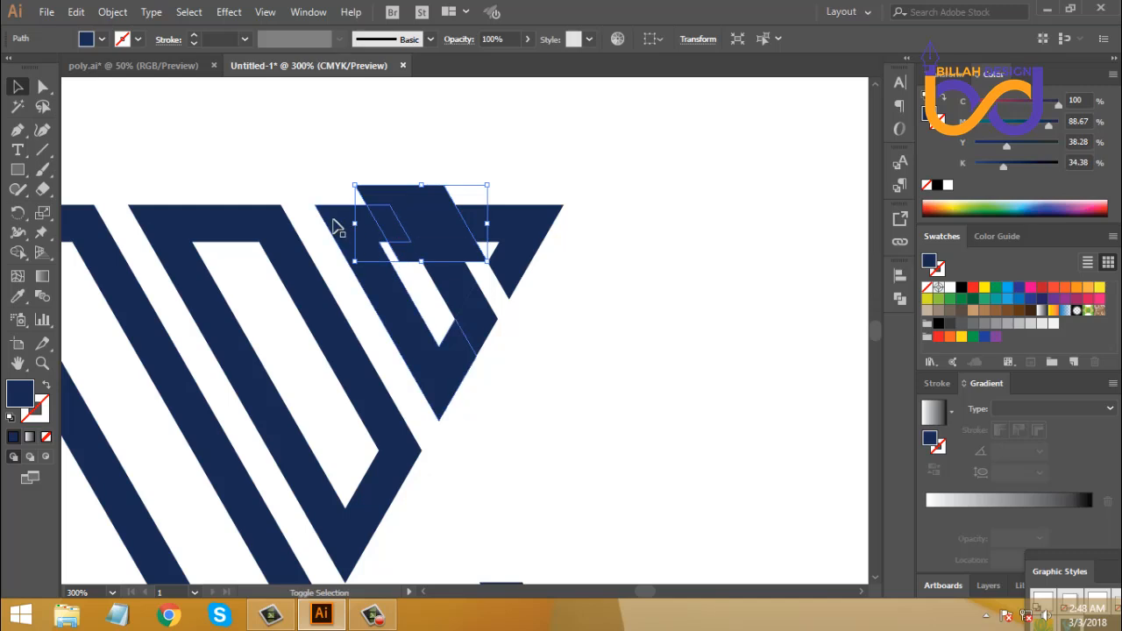
pyautogui.keyDown('shift'); pyautogui.click(344, 230); pyautogui.keyUp('shift')
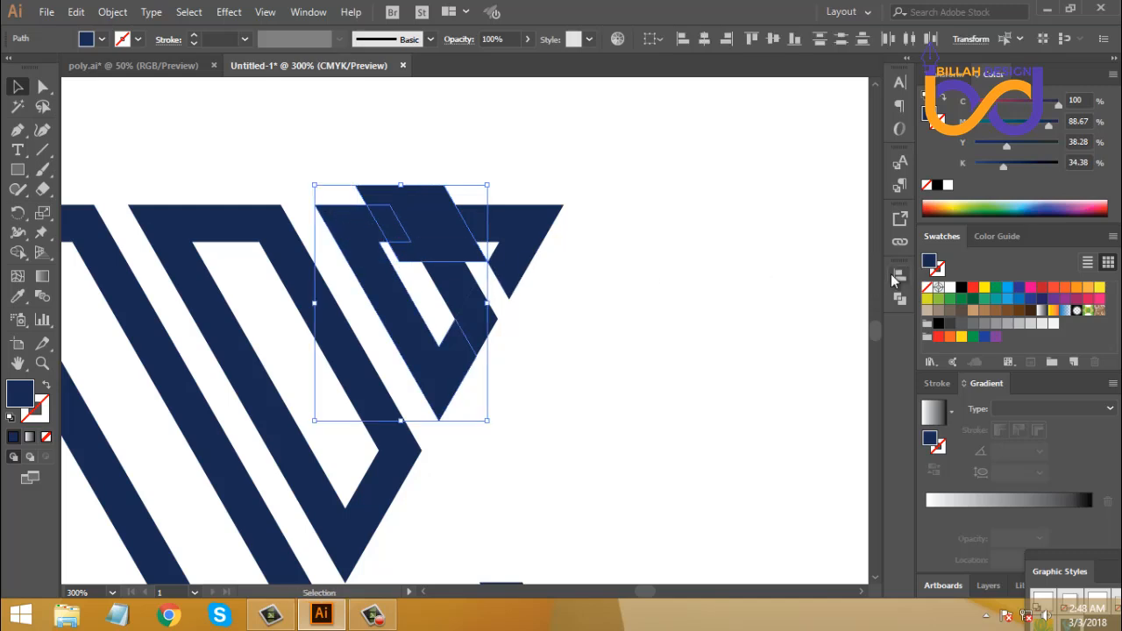
pyautogui.click(899, 298)
pyautogui.click(738, 309)
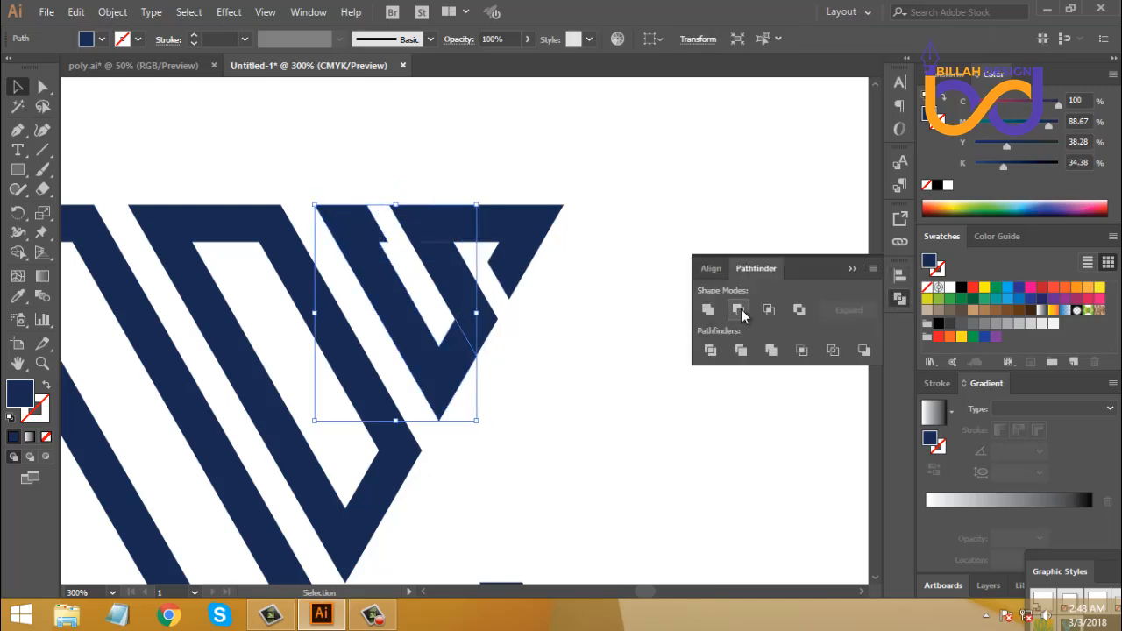
pyautogui.click(897, 298)
pyautogui.click(634, 415)
# Try to give all pieces of the small triangle the same dark blue fill and pull out the diagonal bar.
pyautogui.moveTo(568, 405); pyautogui.dragTo(604, 406)
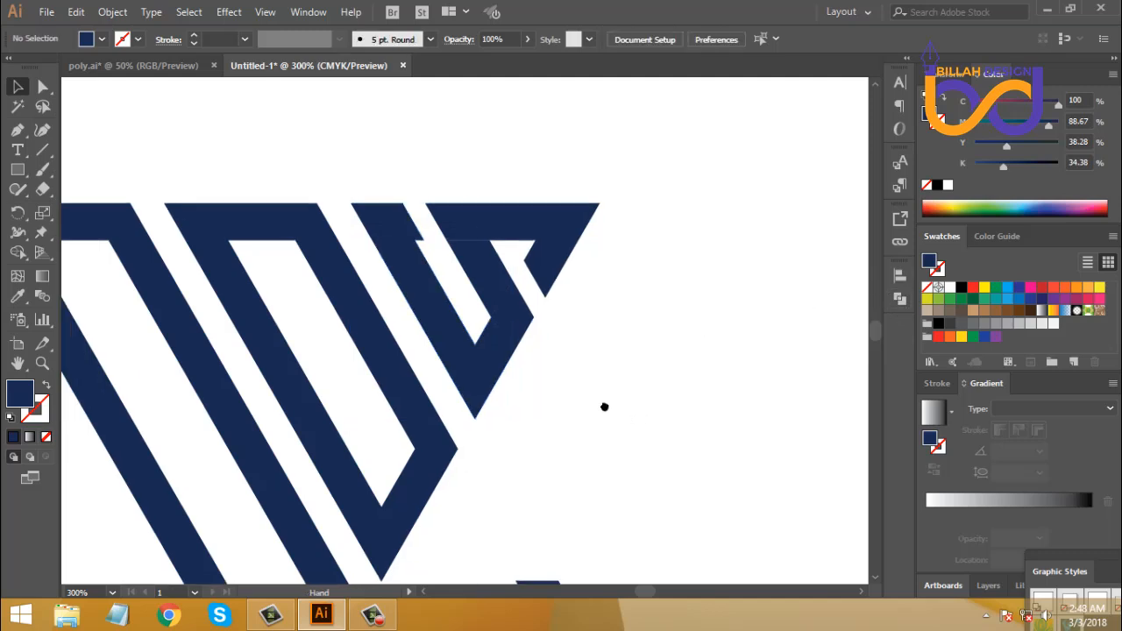
pyautogui.moveTo(639, 207); pyautogui.dragTo(427, 340)
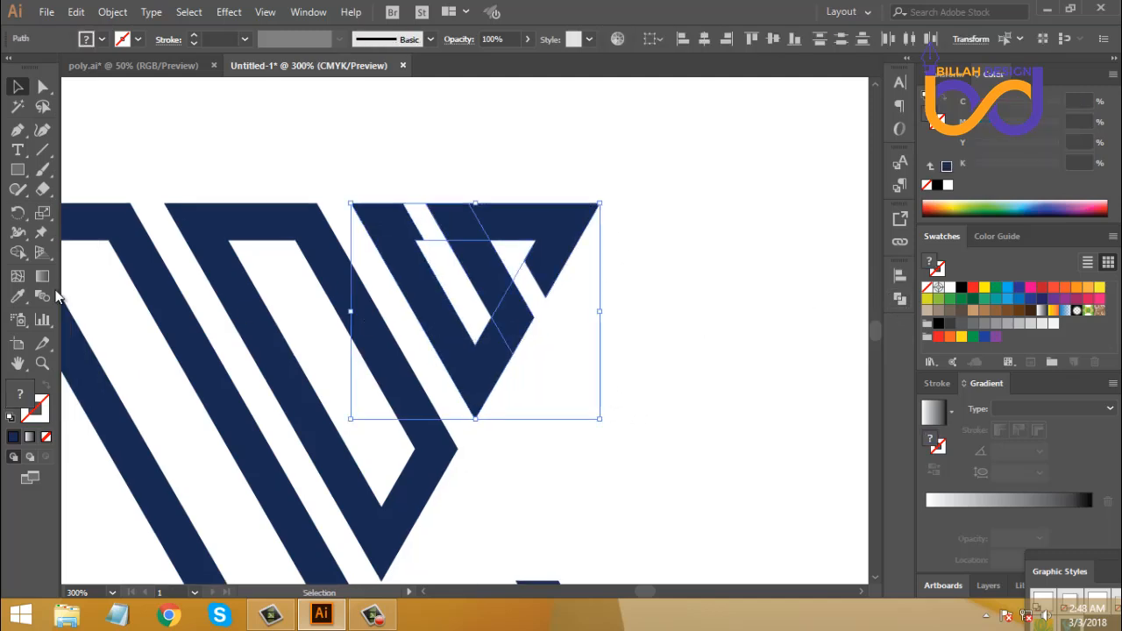
pyautogui.click(17, 296)
pyautogui.click(413, 234)
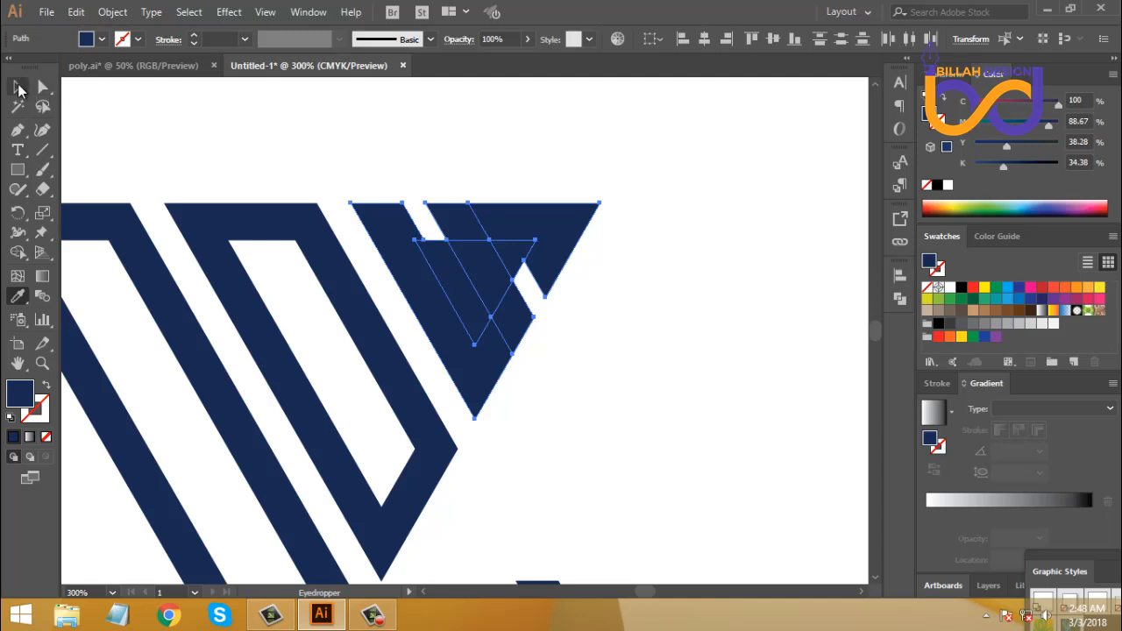
pyautogui.click(18, 88)
pyautogui.moveTo(441, 253); pyautogui.dragTo(621, 312)
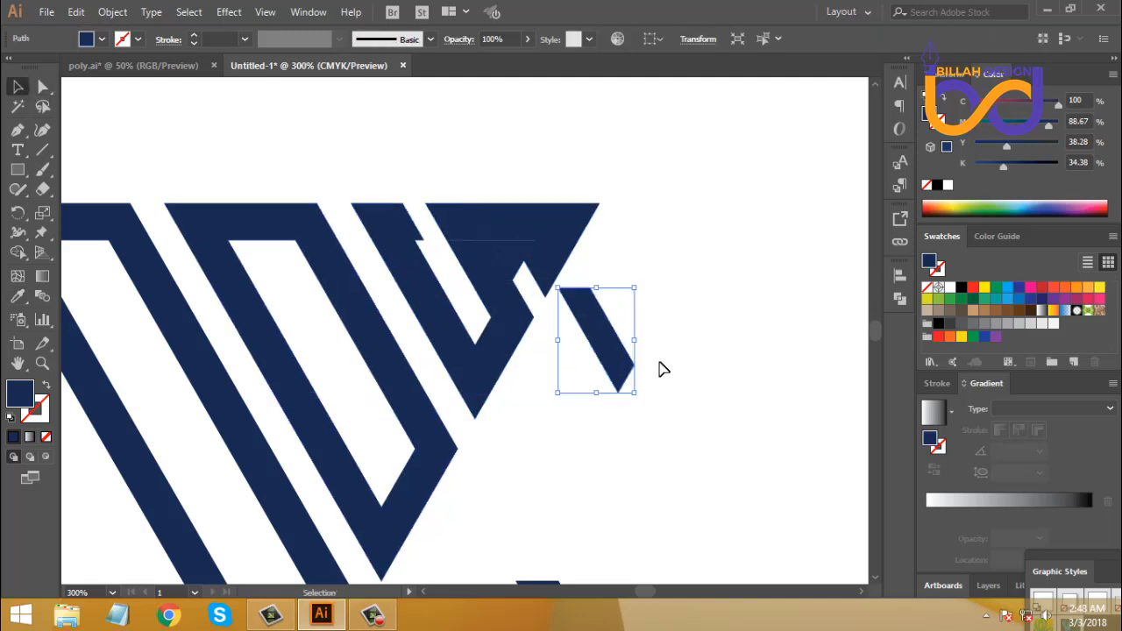
pyautogui.press('Delete')
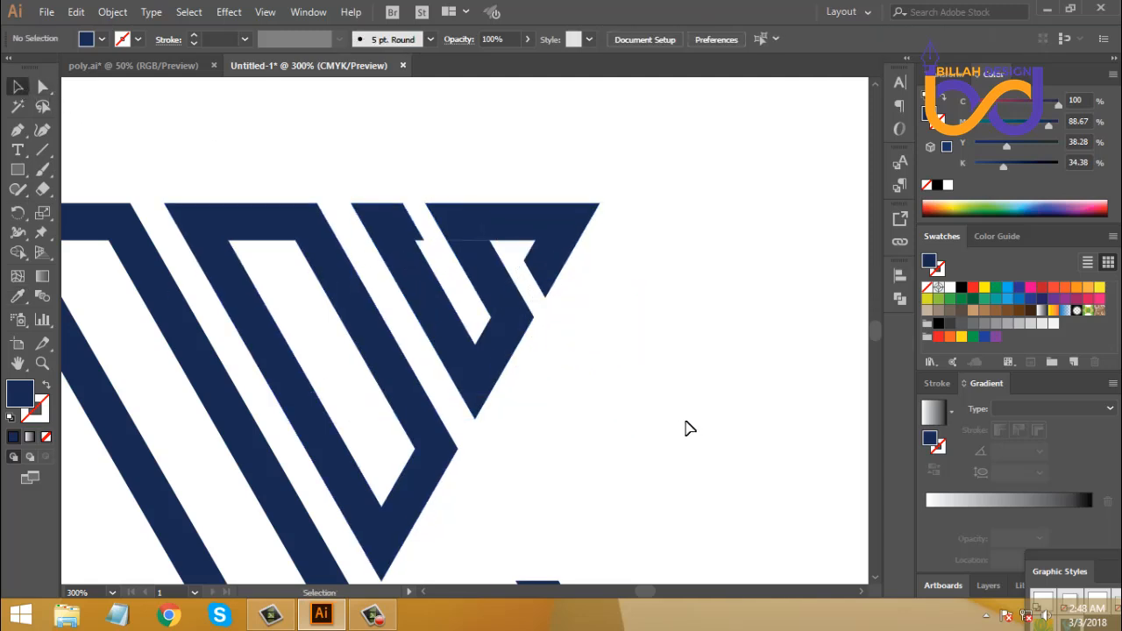
# Compare the shaped small triangle with the finished reference GCS logos above it.
pyautogui.hotkey('ctrl', '-')
pyautogui.hotkey('ctrl', '-')
pyautogui.hotkey('ctrl', '-')
pyautogui.hotkey('ctrl', '-')
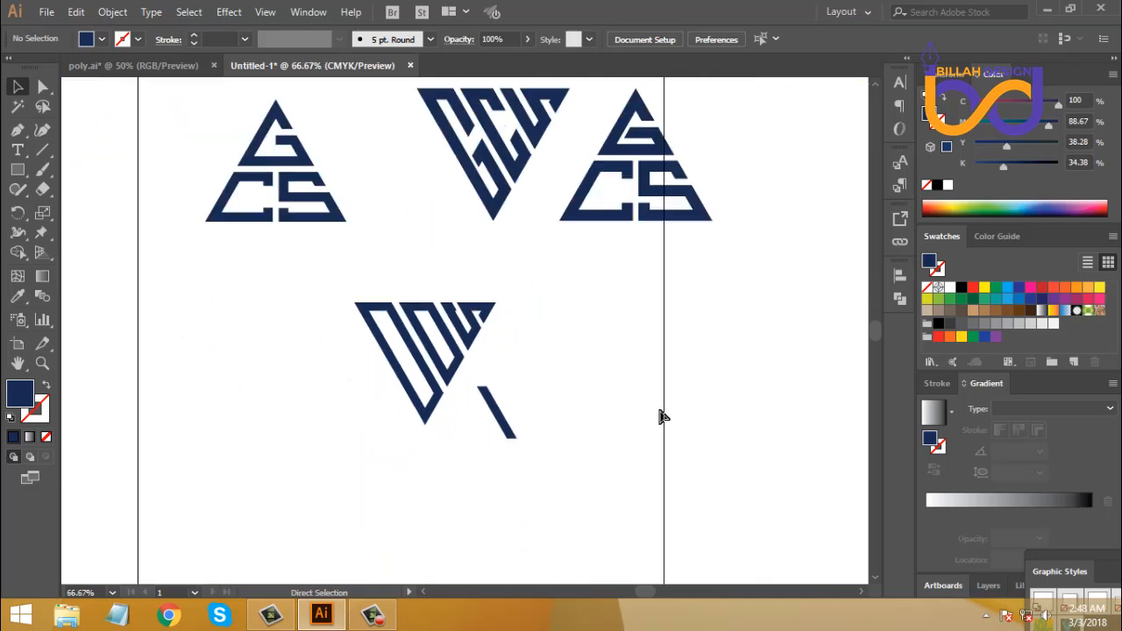
pyautogui.hotkey('ctrl', '+')
pyautogui.hotkey('ctrl', '+')
pyautogui.hotkey('ctrl', '+')
pyautogui.hotkey('ctrl', '+')
# Move the inner notch anchor of the small triangle's left piece up along the slanted edge beyond the top.
pyautogui.click(442, 243)
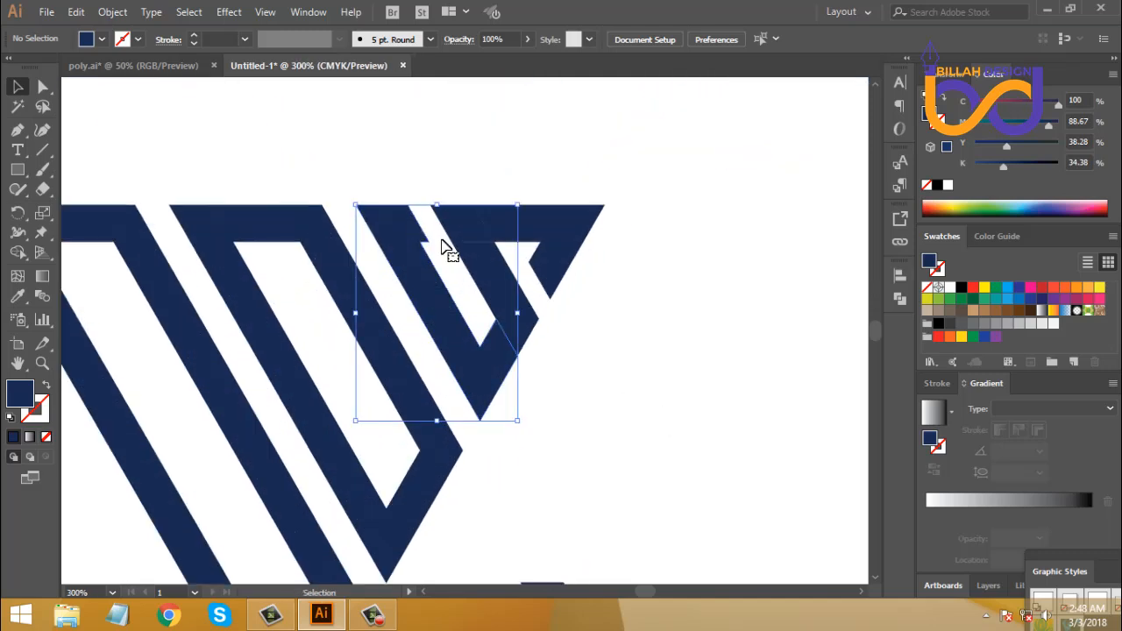
pyautogui.press('a')
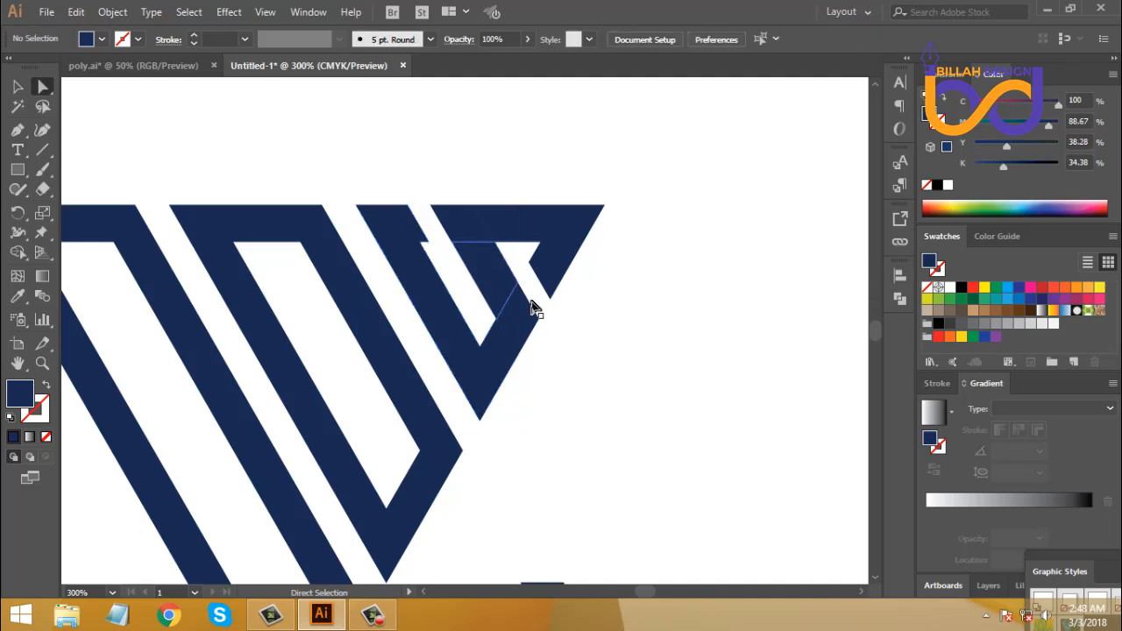
pyautogui.moveTo(531, 307); pyautogui.dragTo(518, 281)
pyautogui.click(578, 325)
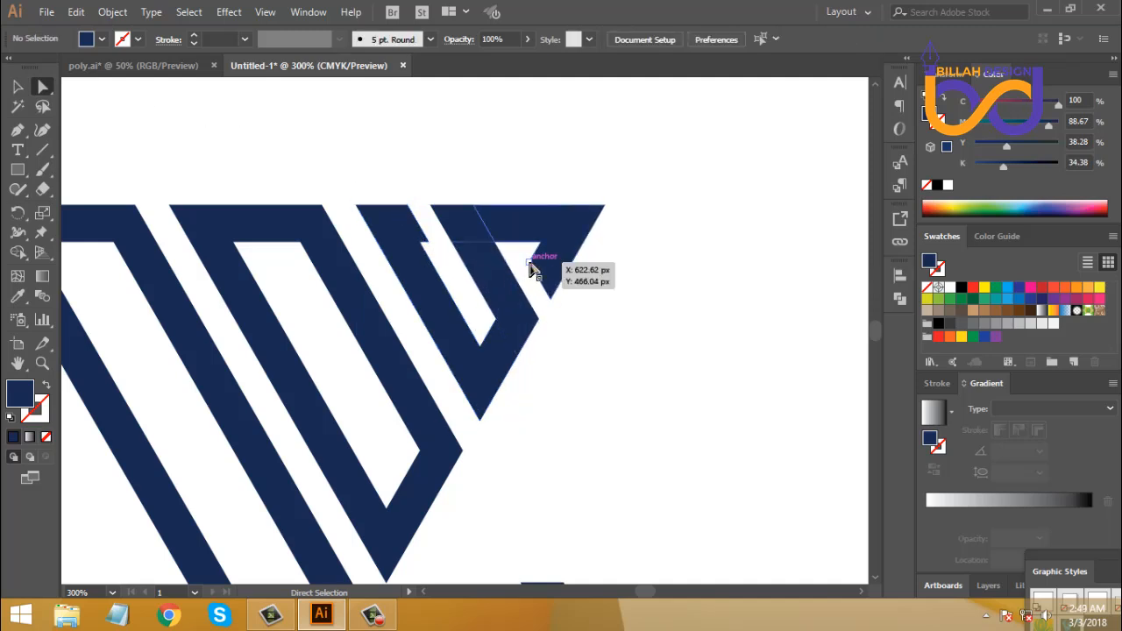
pyautogui.moveTo(417, 237); pyautogui.dragTo(374, 161)
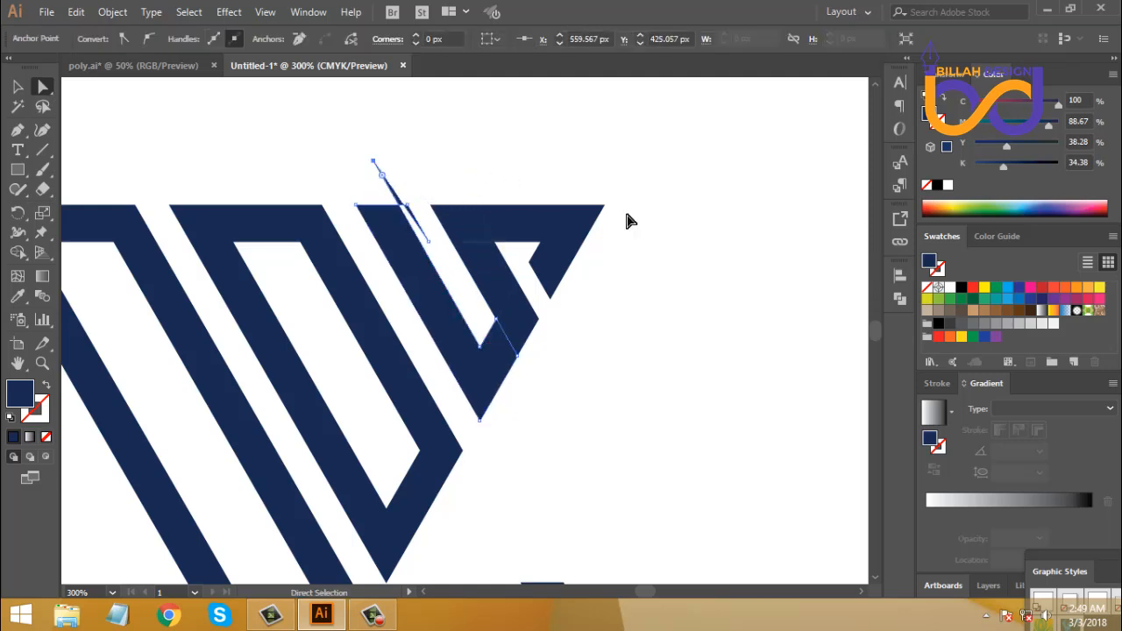
# Divide the small triangle's left piece where its outline crosses itself and delete the two thin slivers beside its slanted edge.
pyautogui.click(900, 298)
pyautogui.click(711, 350)
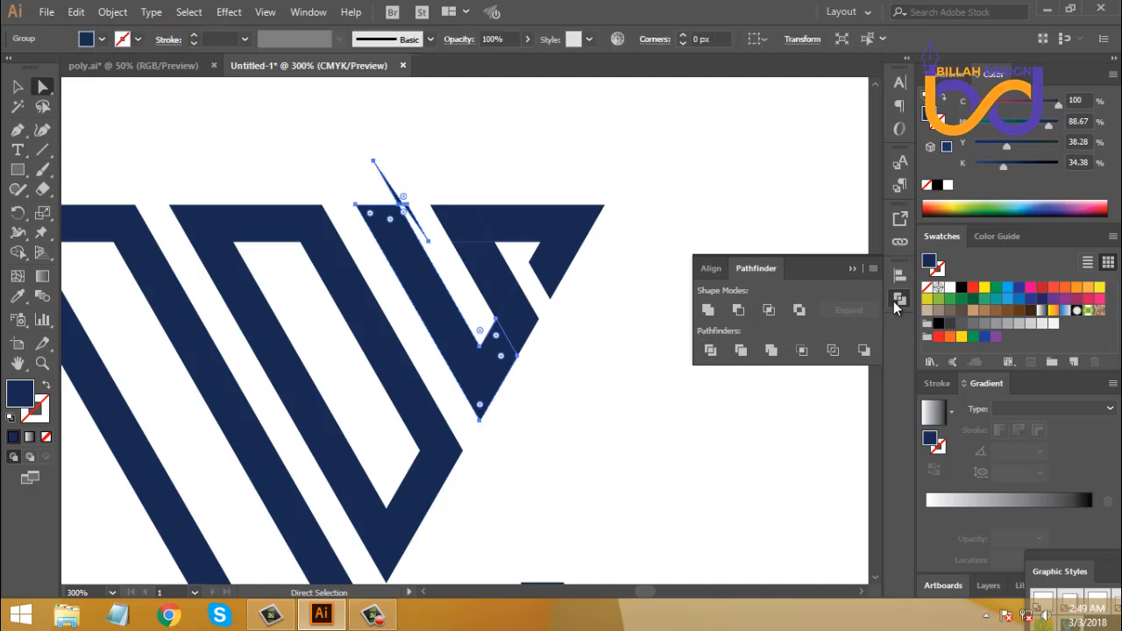
pyautogui.click(751, 288)
pyautogui.click(417, 220)
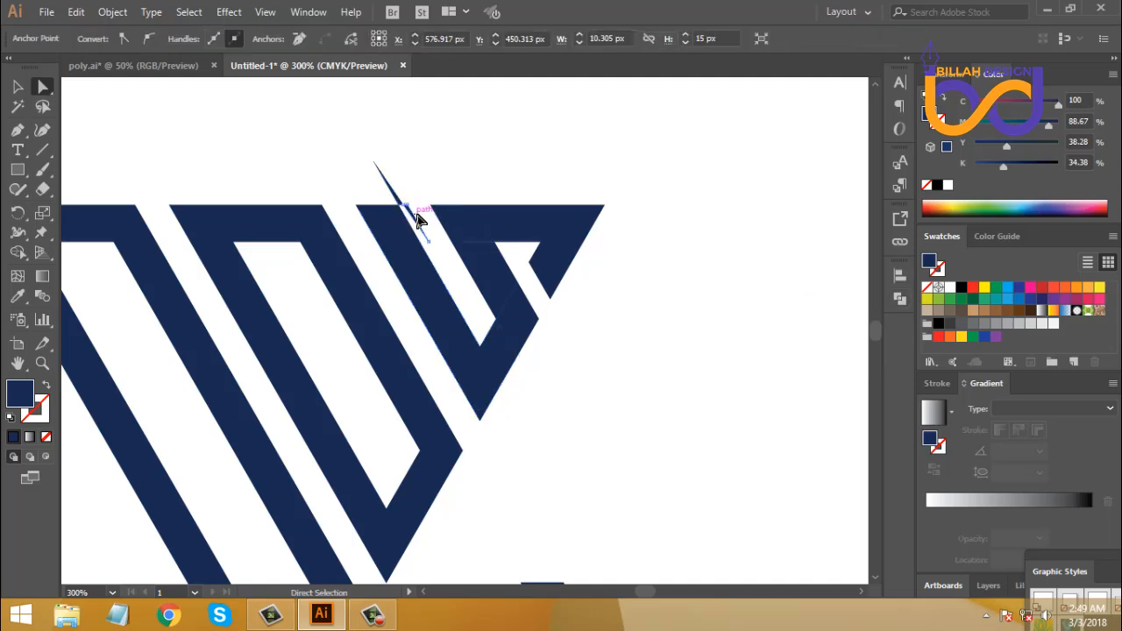
pyautogui.press('Delete')
pyautogui.press('Delete')
pyautogui.click(390, 189)
pyautogui.press('Delete')
pyautogui.press('Delete')
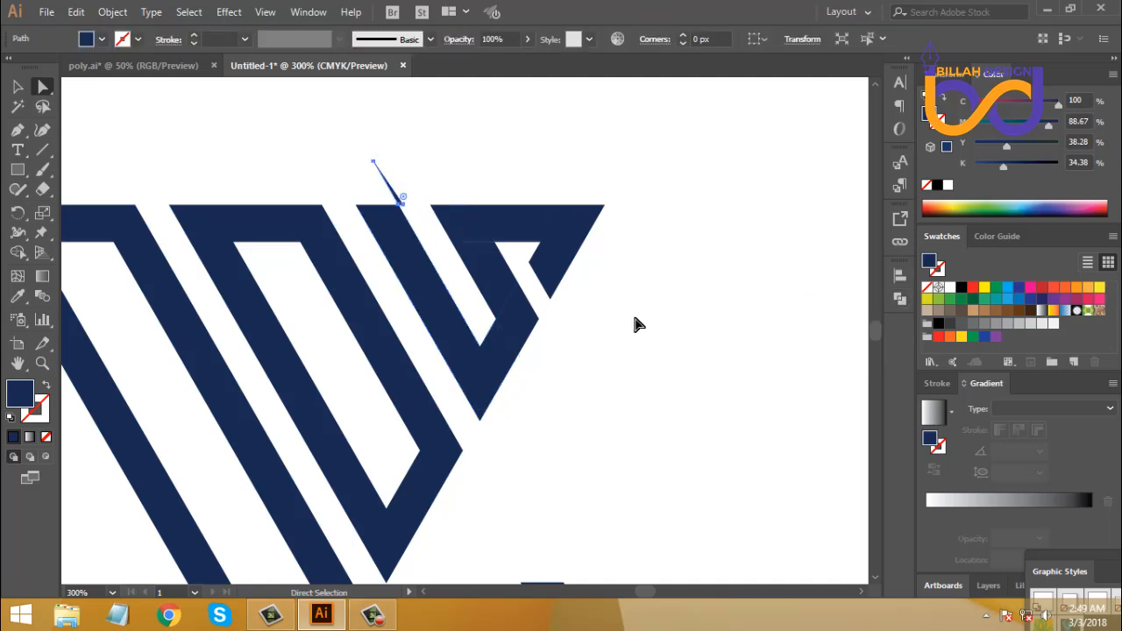
# Unite all the pieces of the small S-shaped triangle.
pyautogui.moveTo(616, 422); pyautogui.dragTo(613, 410)
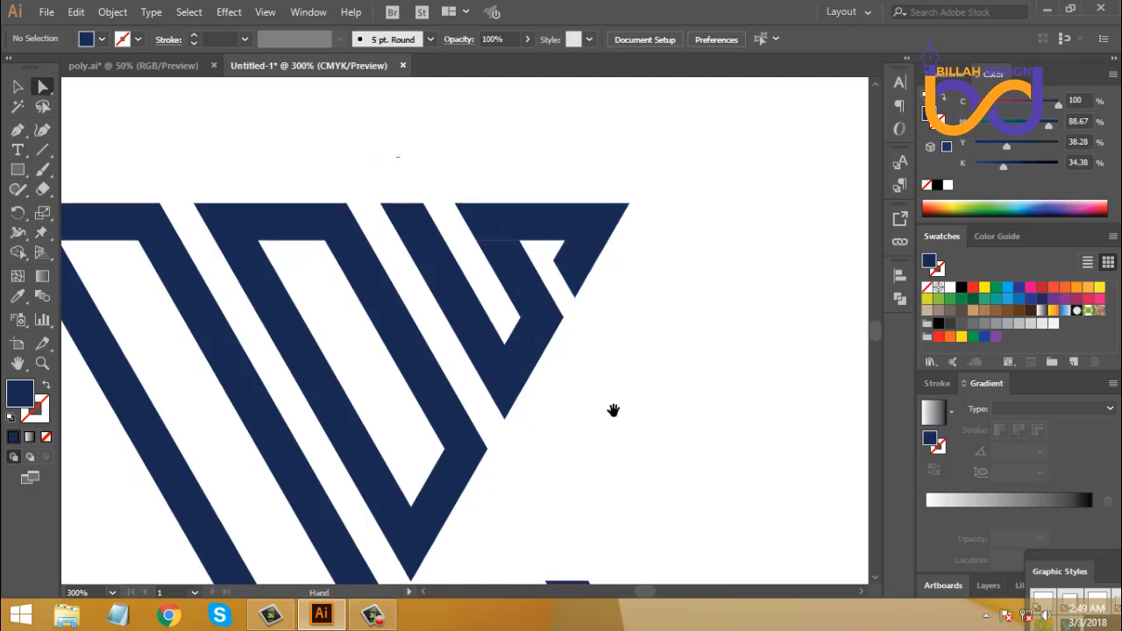
pyautogui.hotkey('ctrl', '-')
pyautogui.hotkey('ctrl', '-')
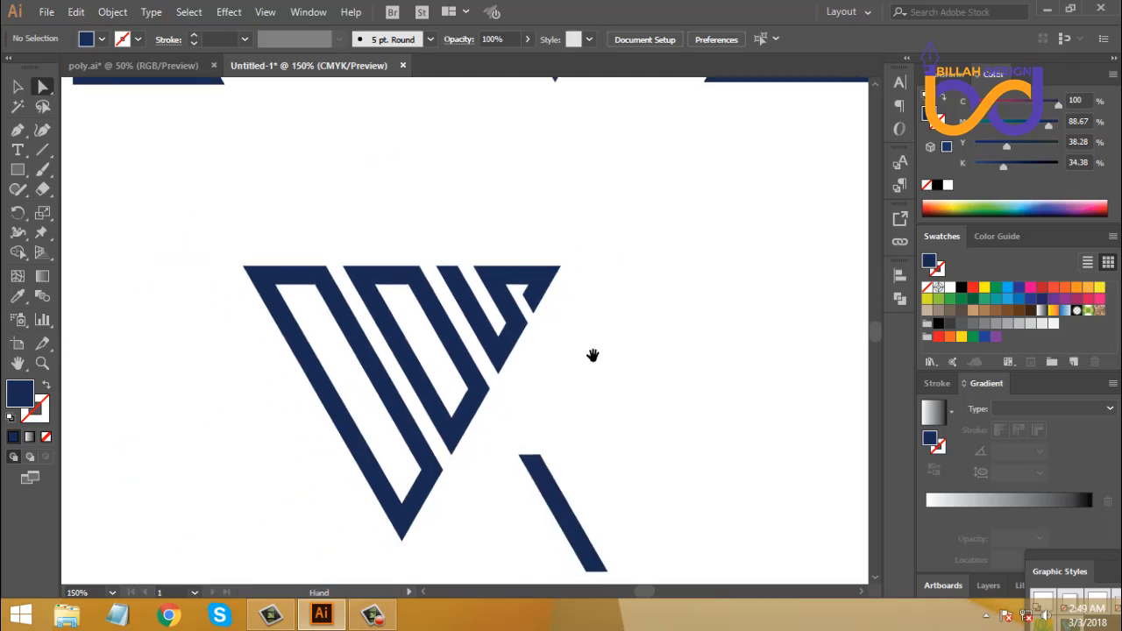
pyautogui.moveTo(540, 319); pyautogui.dragTo(495, 372)
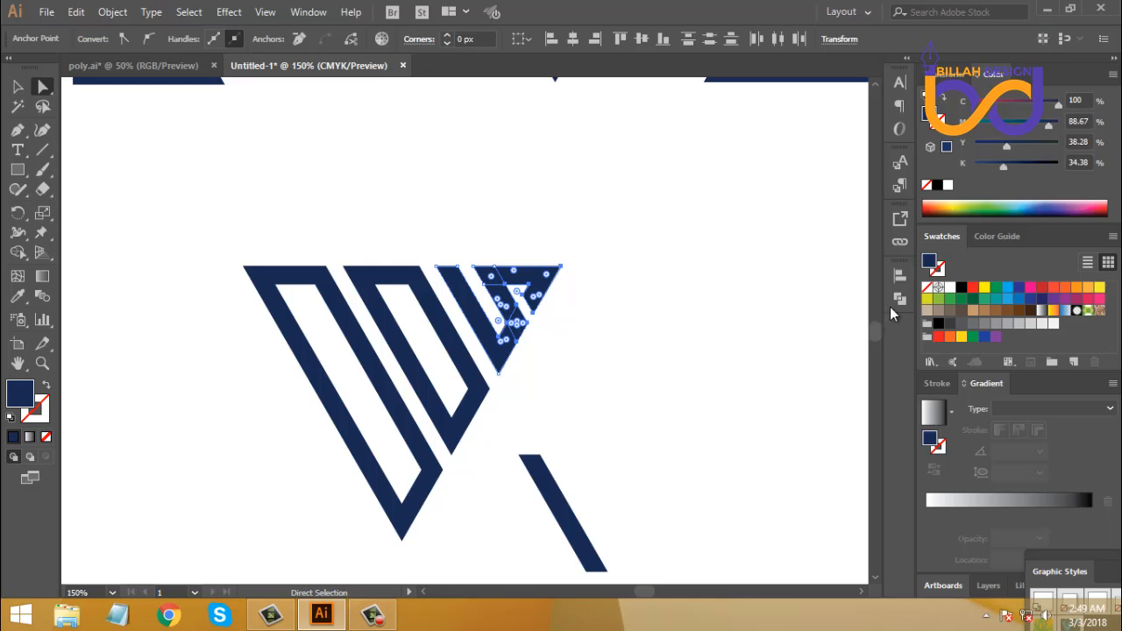
pyautogui.click(899, 298)
pyautogui.click(707, 310)
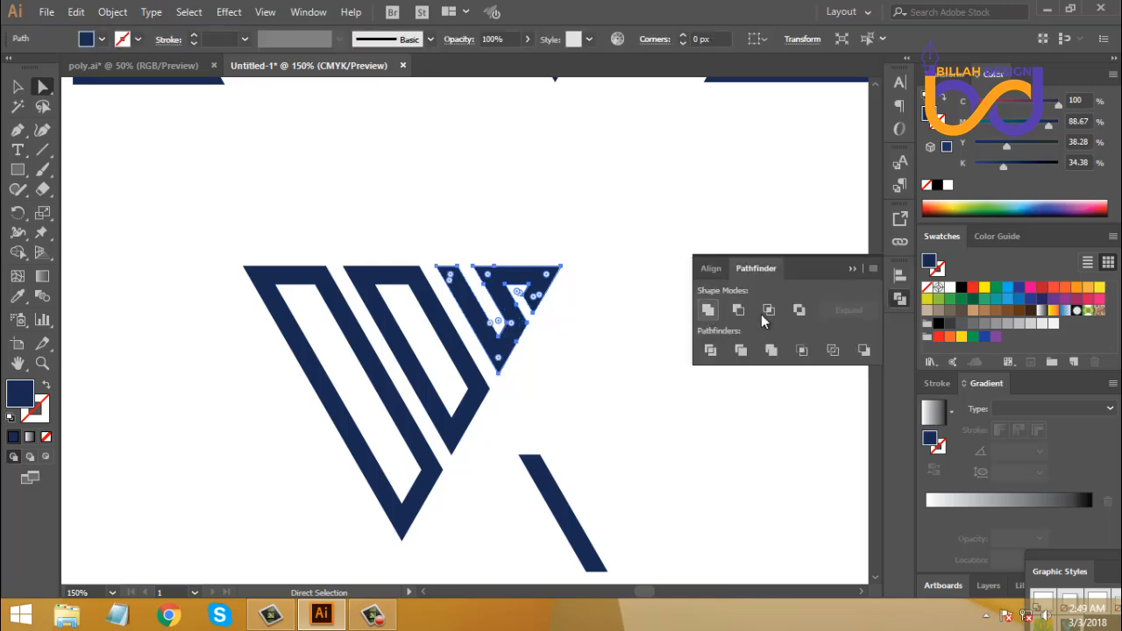
pyautogui.click(899, 304)
pyautogui.click(668, 361)
# Draw a slanted line along the middle piece's short lower inner edge and move it up across the piece's long inner arm.
pyautogui.moveTo(597, 398); pyautogui.dragTo(628, 378)
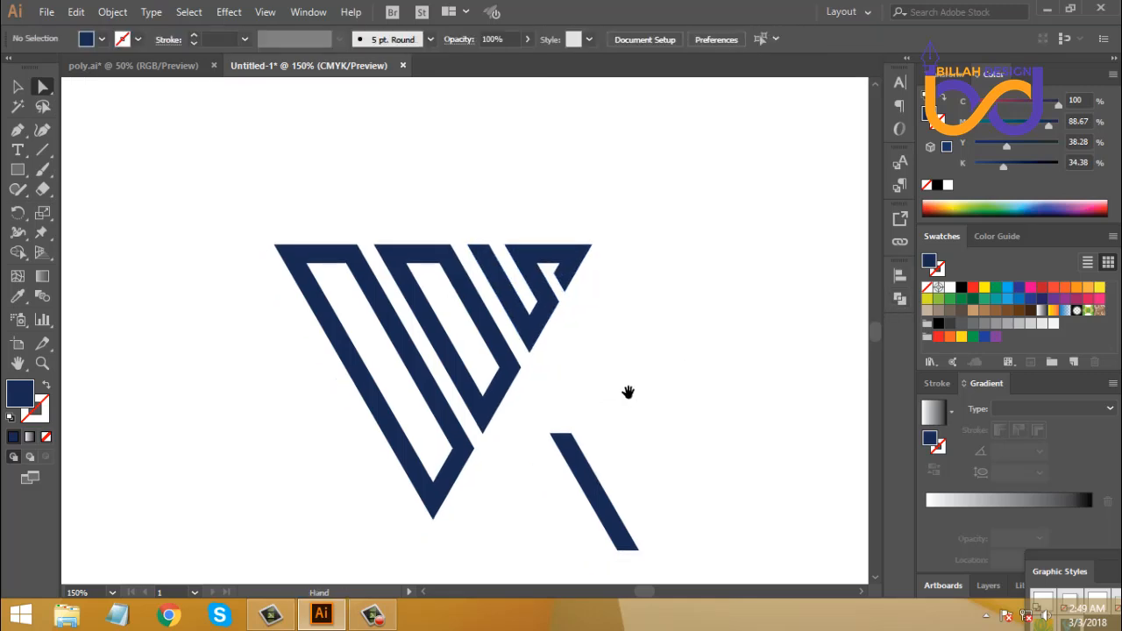
pyautogui.hotkey('ctrl', '+')
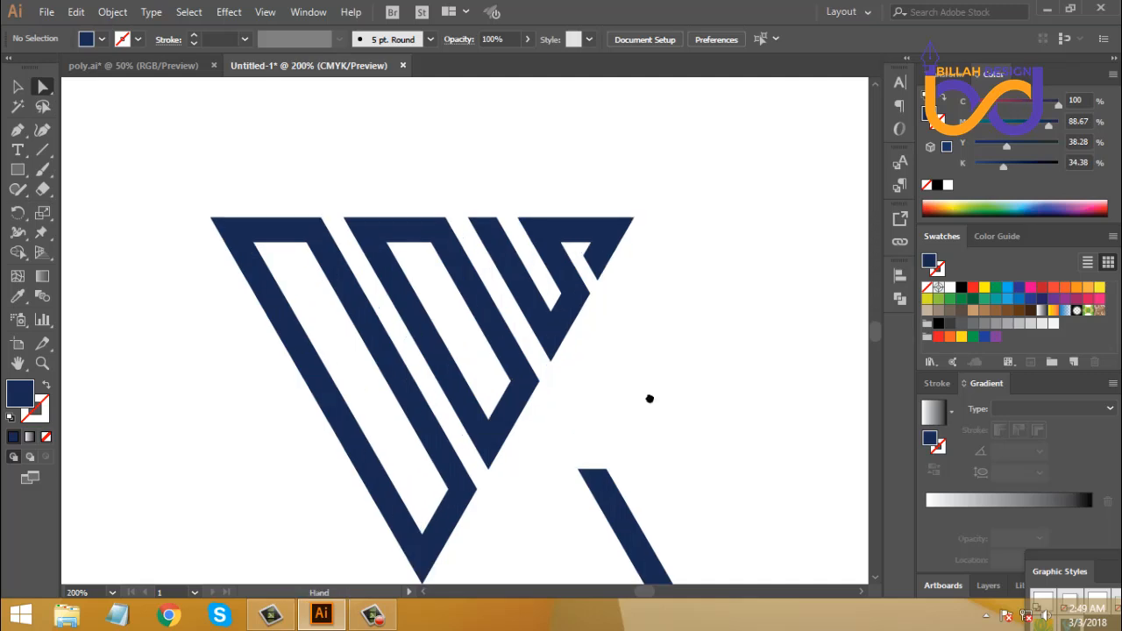
pyautogui.click(44, 152)
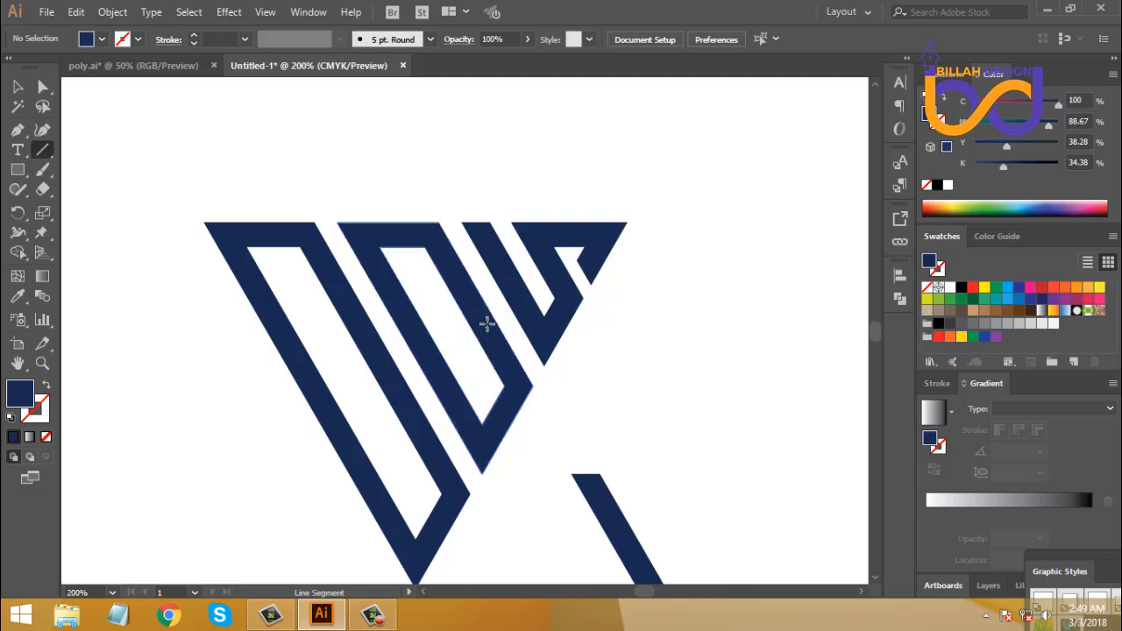
pyautogui.moveTo(481, 425); pyautogui.dragTo(561, 286)
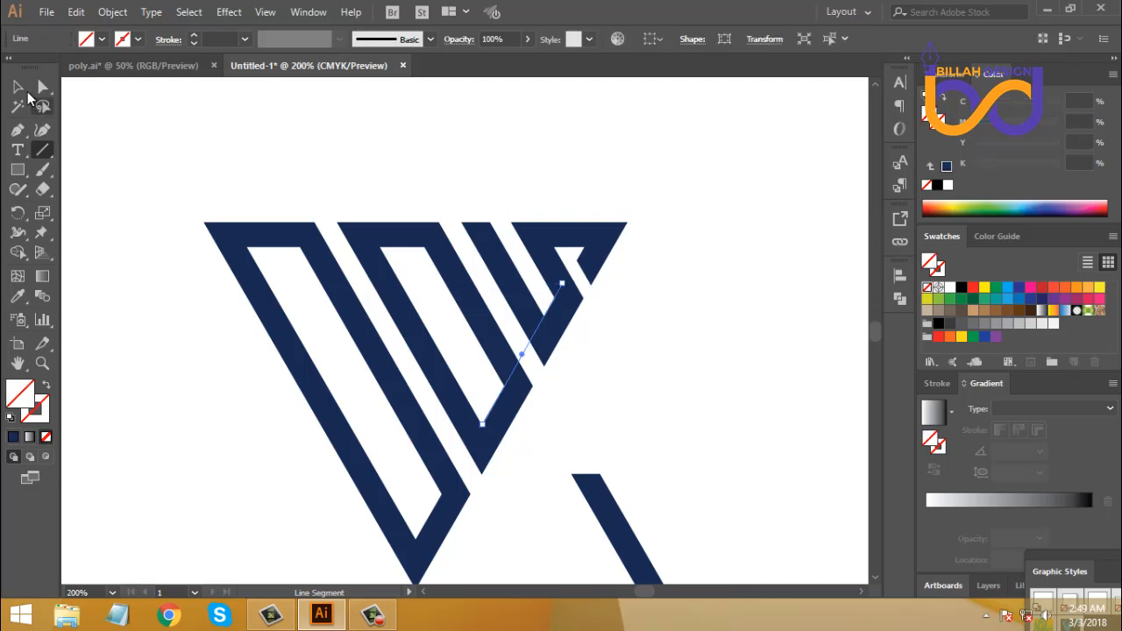
pyautogui.press('v')
pyautogui.moveTo(538, 362)
pyautogui.mouseDown()
pyautogui.moveTo(518, 306)
pyautogui.moveTo(530, 320)
pyautogui.mouseUp()
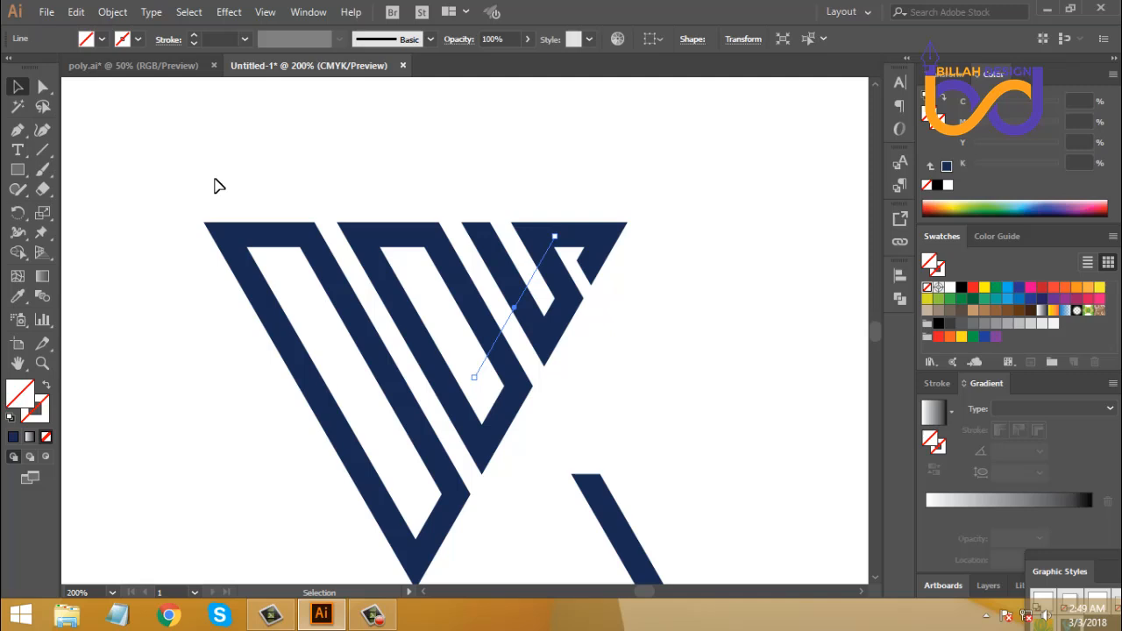
# Draw a horizontal line along the middle piece's upper inner edge and move it down across the long arm beside the S.
pyautogui.click(42, 150)
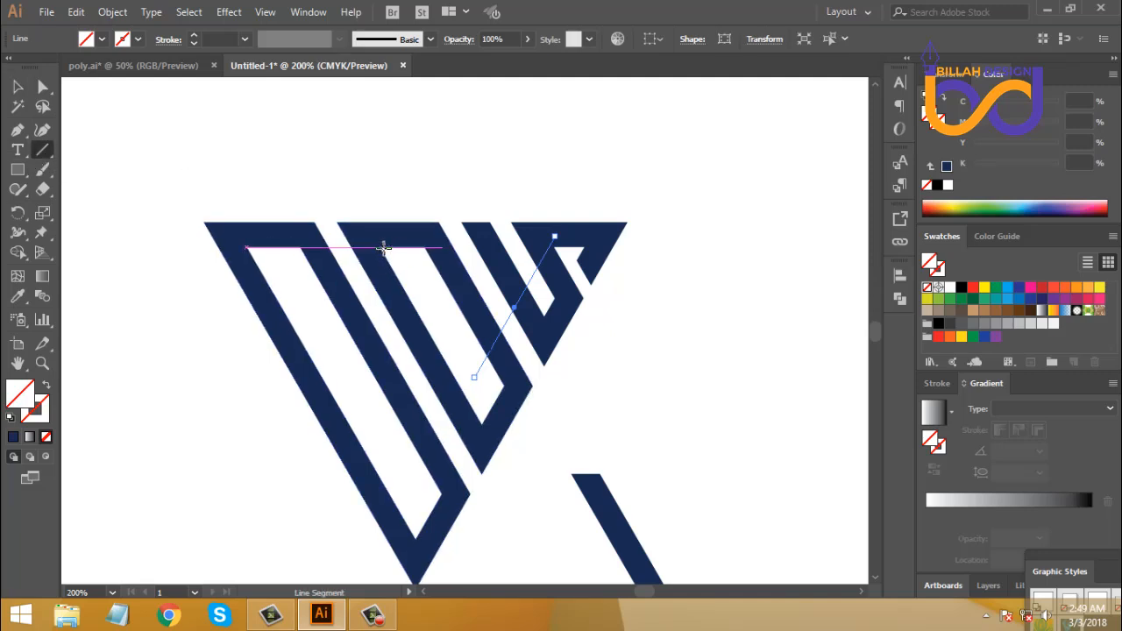
pyautogui.moveTo(382, 248); pyautogui.dragTo(560, 246)
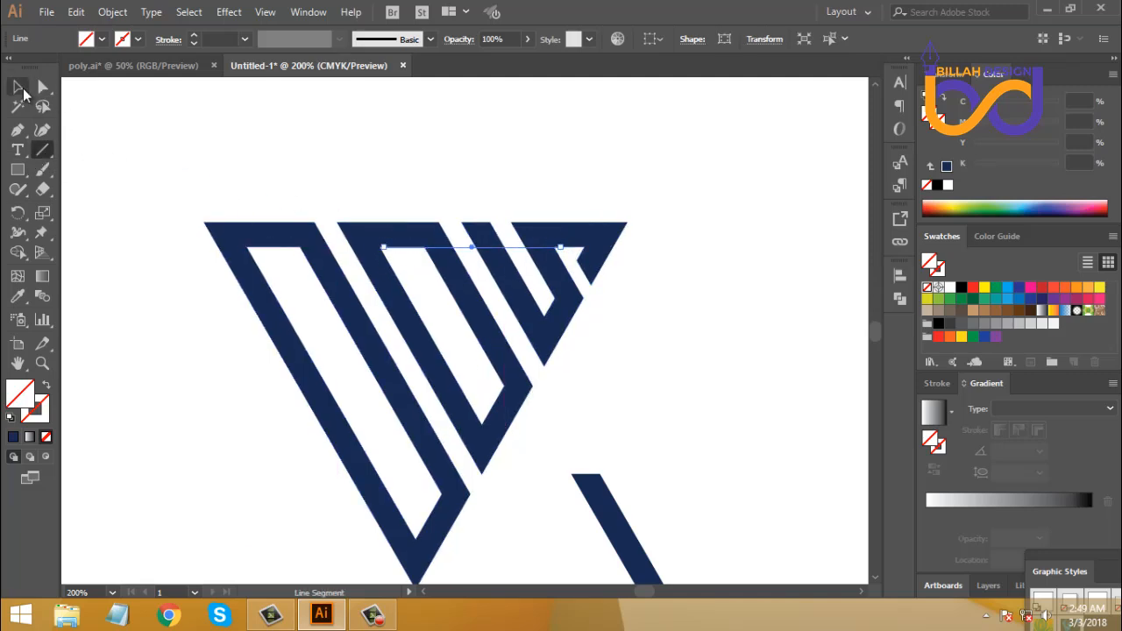
pyautogui.click(18, 87)
pyautogui.moveTo(461, 252); pyautogui.dragTo(490, 278)
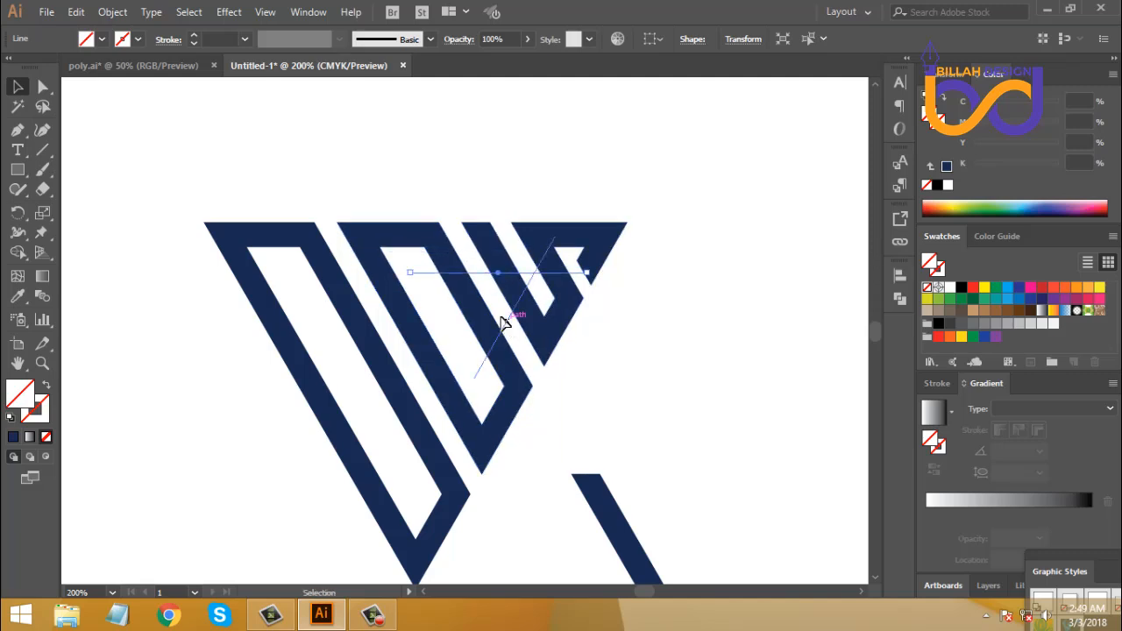
# Divide the middle piece with the slanted and horizontal lines and ungroup the result.
pyautogui.keyDown('shift'); pyautogui.click(506, 321); pyautogui.keyUp('shift')
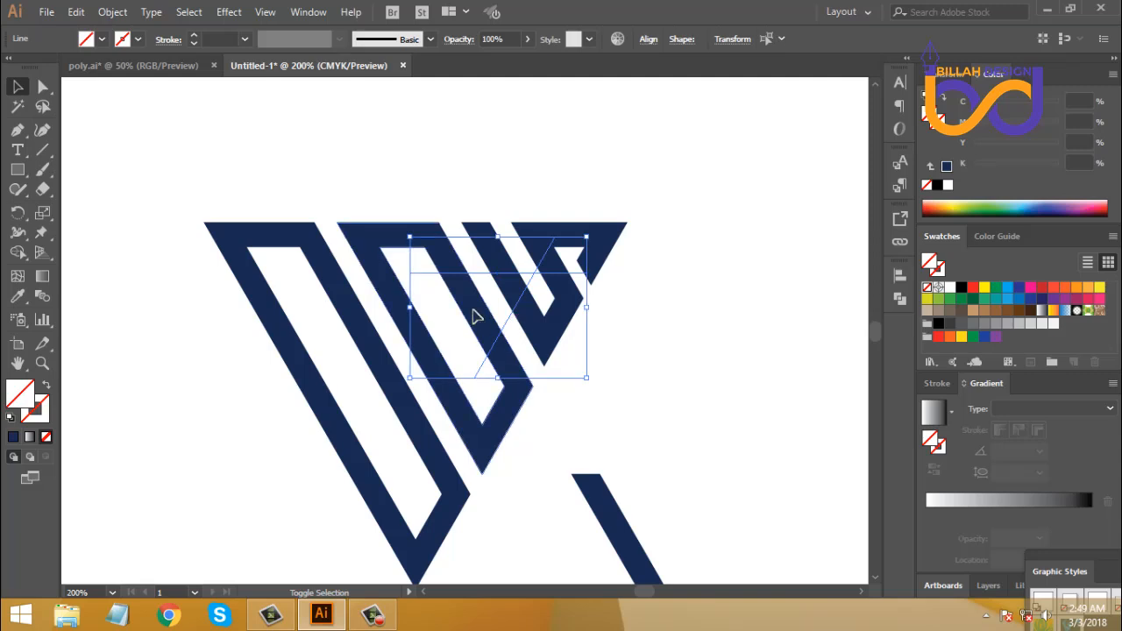
pyautogui.keyDown('shift'); pyautogui.click(473, 310); pyautogui.keyUp('shift')
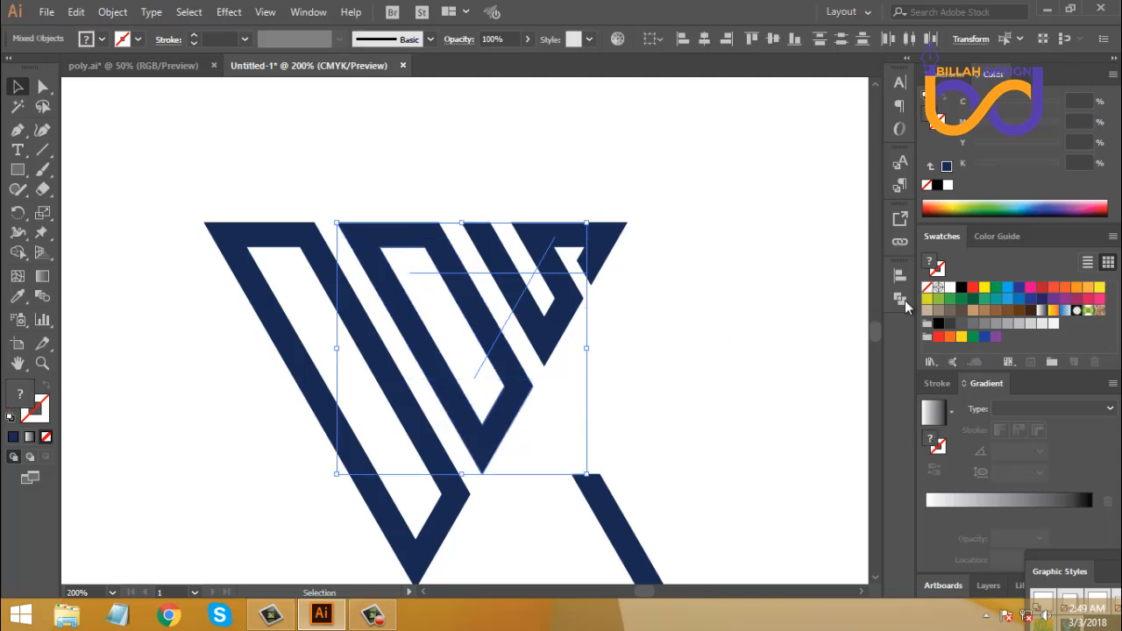
pyautogui.click(900, 299)
pyautogui.click(712, 351)
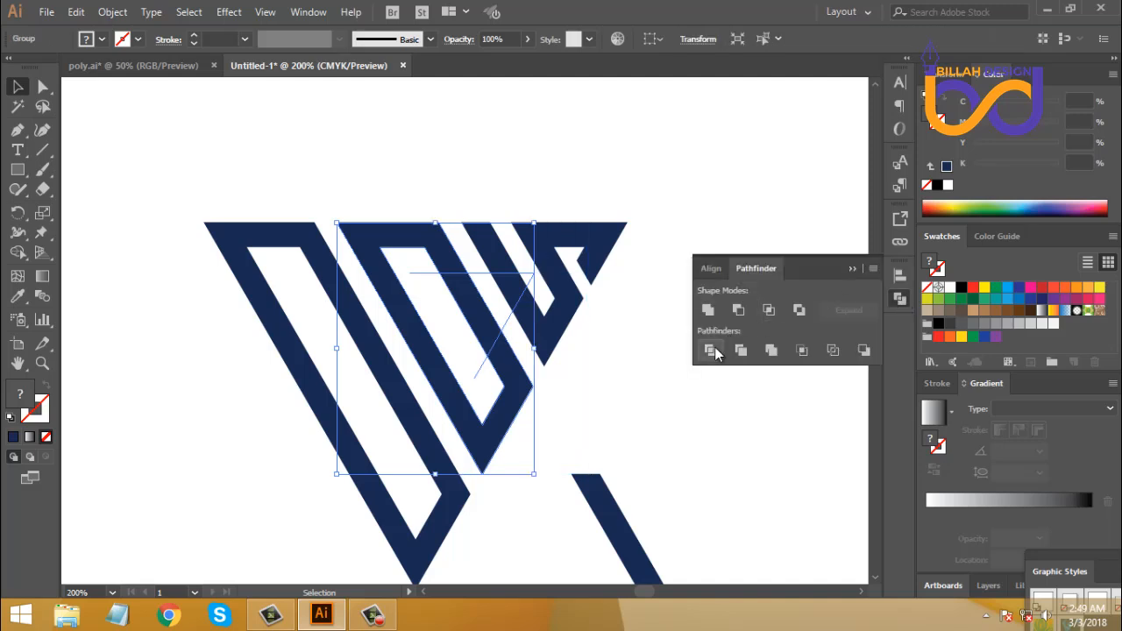
pyautogui.click(900, 299)
pyautogui.rightClick(745, 263)
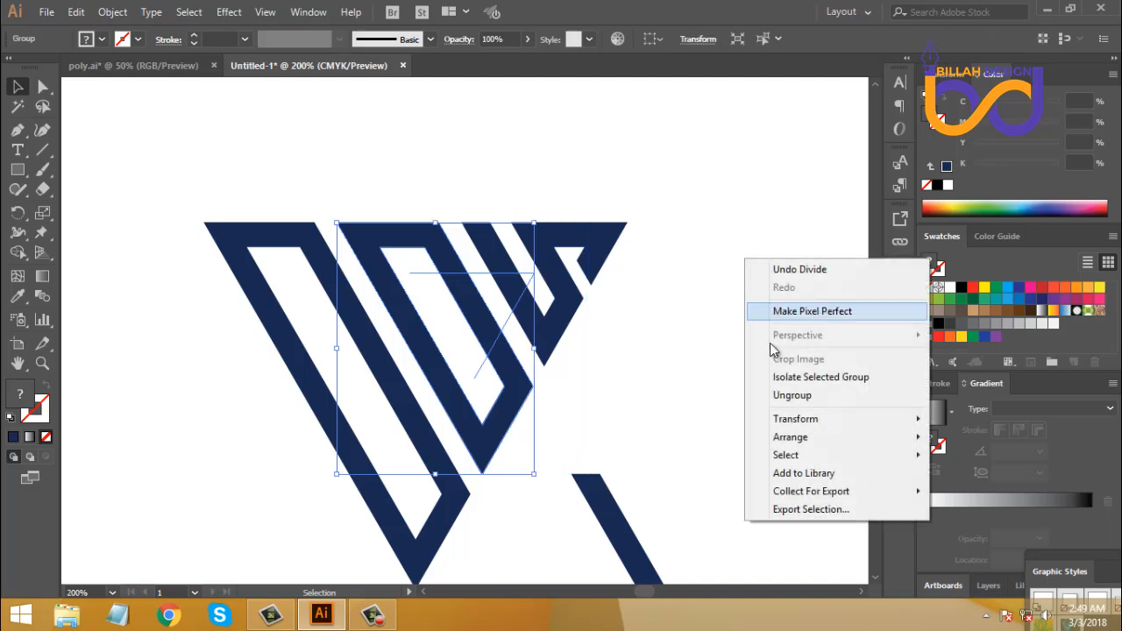
pyautogui.click(792, 395)
# Delete the arm segment between the two cuts and the leftover line fragment to open the C's gap.
pyautogui.click(476, 321)
pyautogui.click(614, 378)
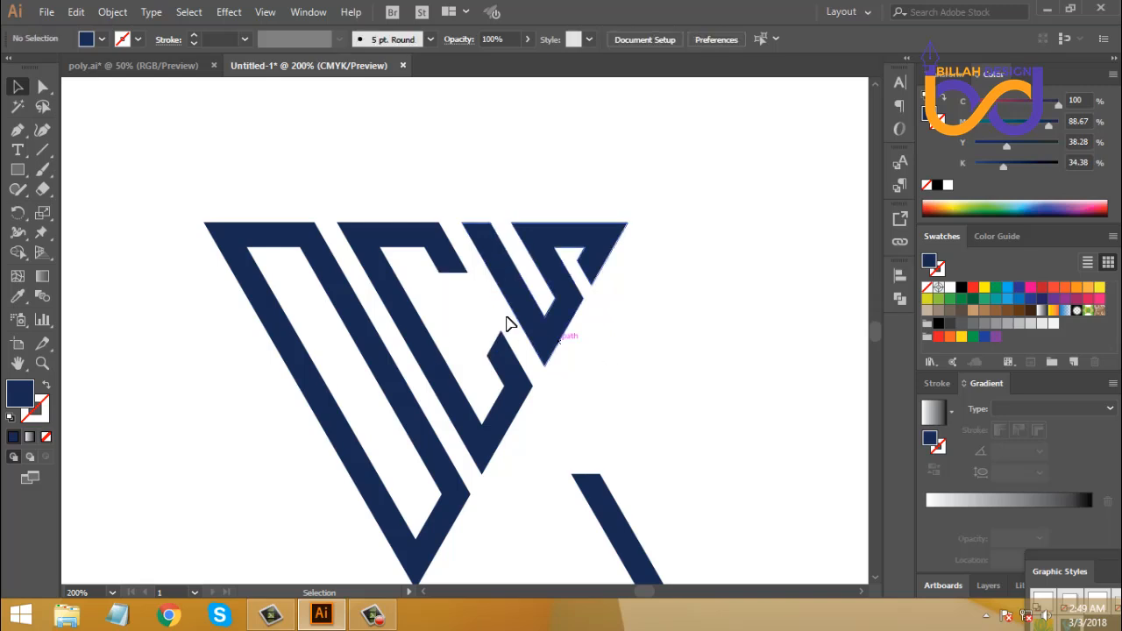
pyautogui.click(513, 330)
pyautogui.click(618, 379)
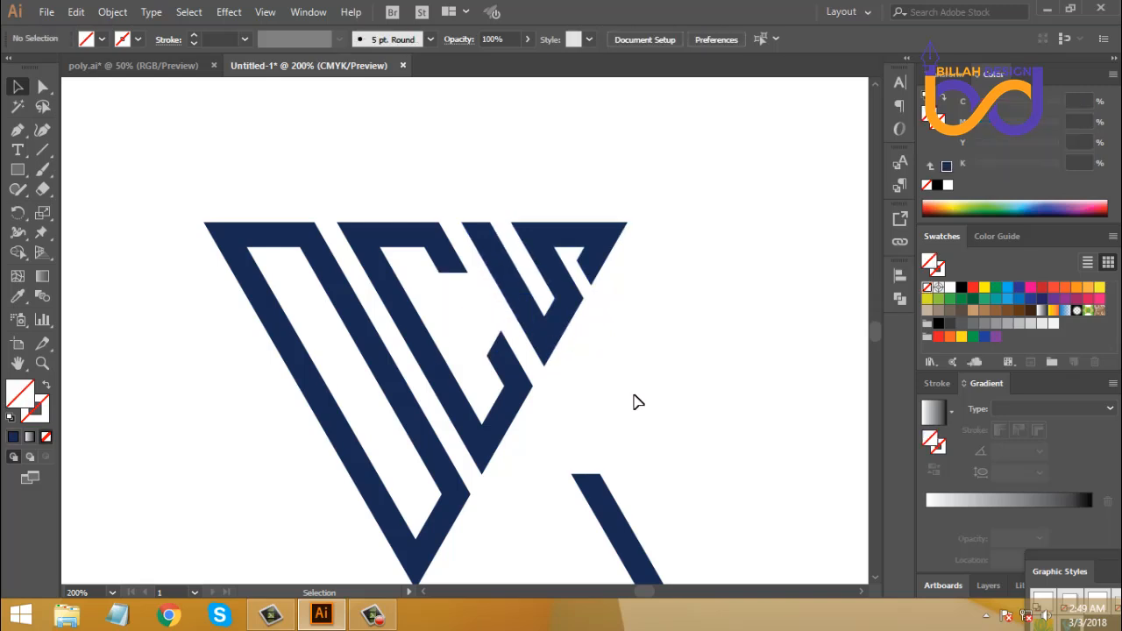
# Rotate the loose diagonal bar to the opposite slant and place it beside the lower slanted edge of the logo triangle.
pyautogui.moveTo(612, 411); pyautogui.dragTo(626, 375)
pyautogui.hotkey('ctrl', '-')
pyautogui.hotkey('ctrl', '-')
pyautogui.hotkey('ctrl', '-')
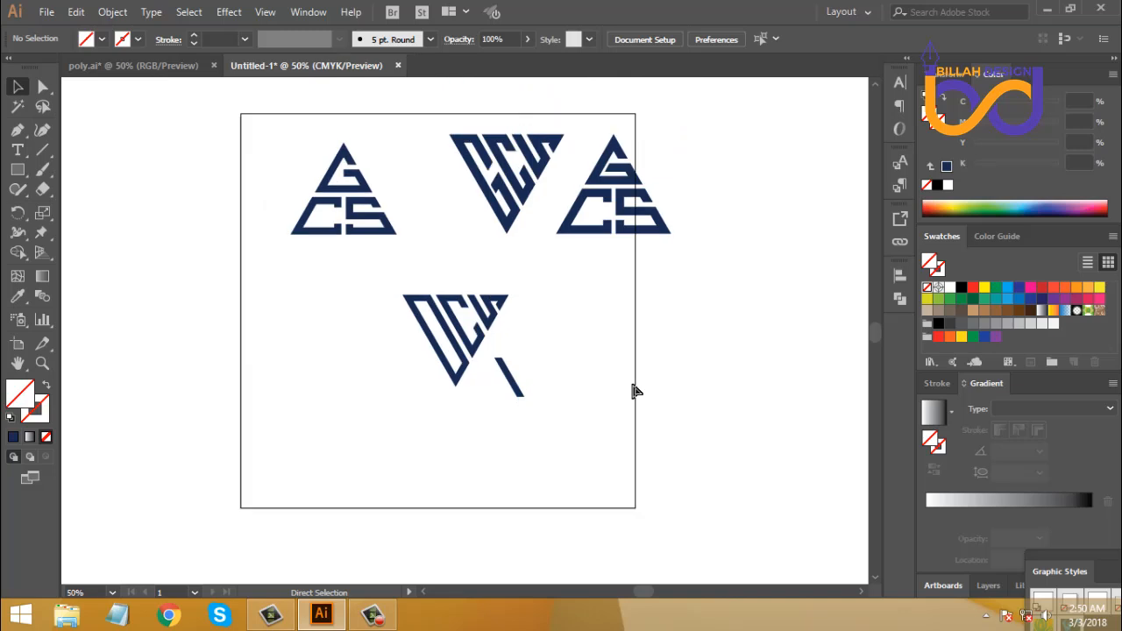
pyautogui.hotkey('ctrl', '+')
pyautogui.hotkey('ctrl', '+')
pyautogui.hotkey('ctrl', '+')
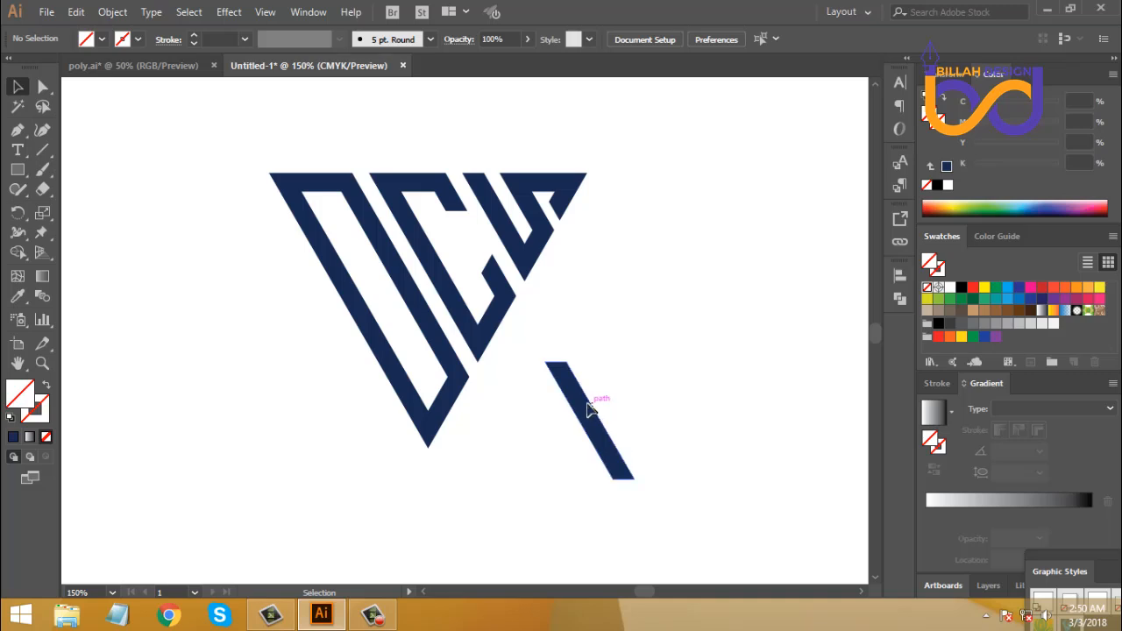
pyautogui.moveTo(590, 400); pyautogui.dragTo(533, 386)
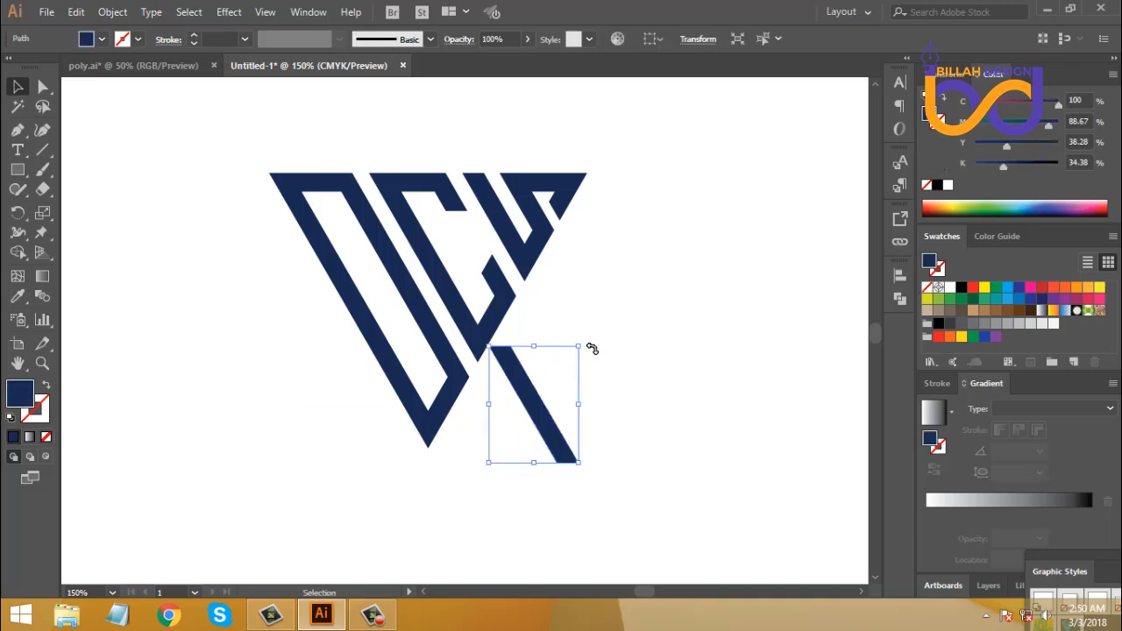
pyautogui.moveTo(591, 349); pyautogui.dragTo(607, 412)
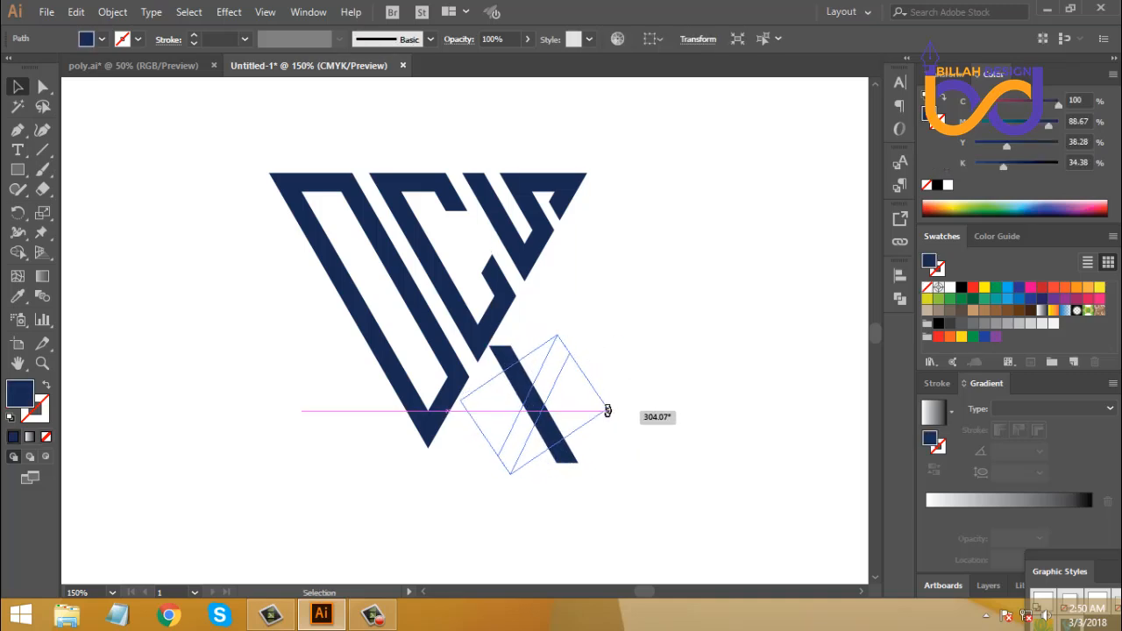
pyautogui.click(640, 450)
pyautogui.moveTo(545, 396); pyautogui.dragTo(494, 375)
pyautogui.click(593, 406)
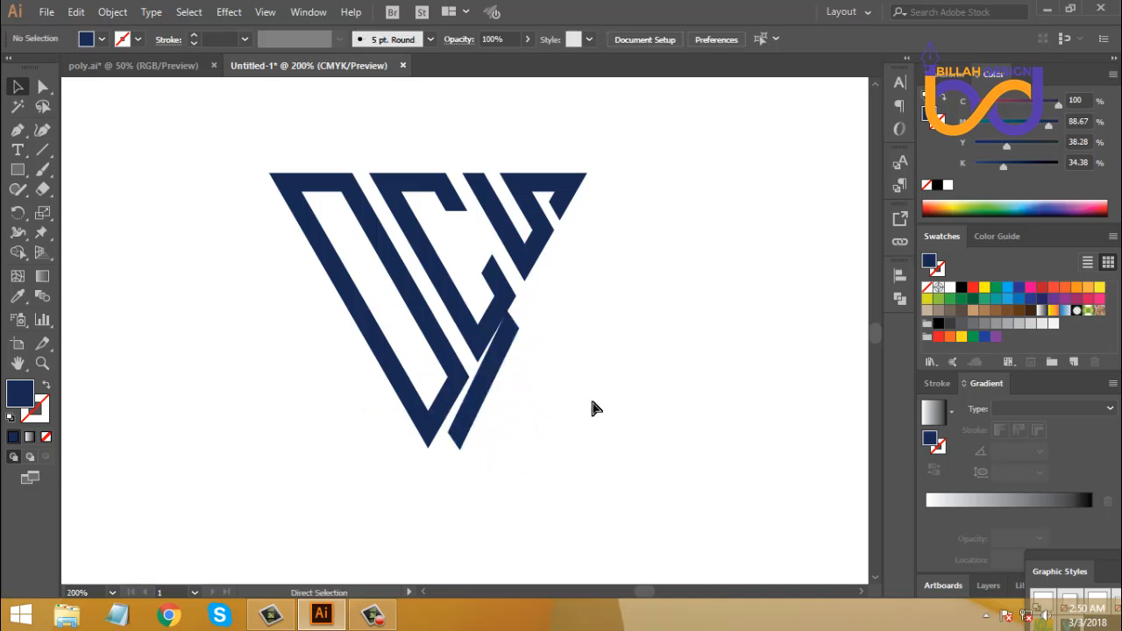
# Fine-tune the bar's rotation until it is parallel to the triangle's lower slanted edge and place it flush against that edge.
pyautogui.hotkey('ctrl', '+')
pyautogui.moveTo(597, 433); pyautogui.dragTo(556, 376)
pyautogui.click(480, 310)
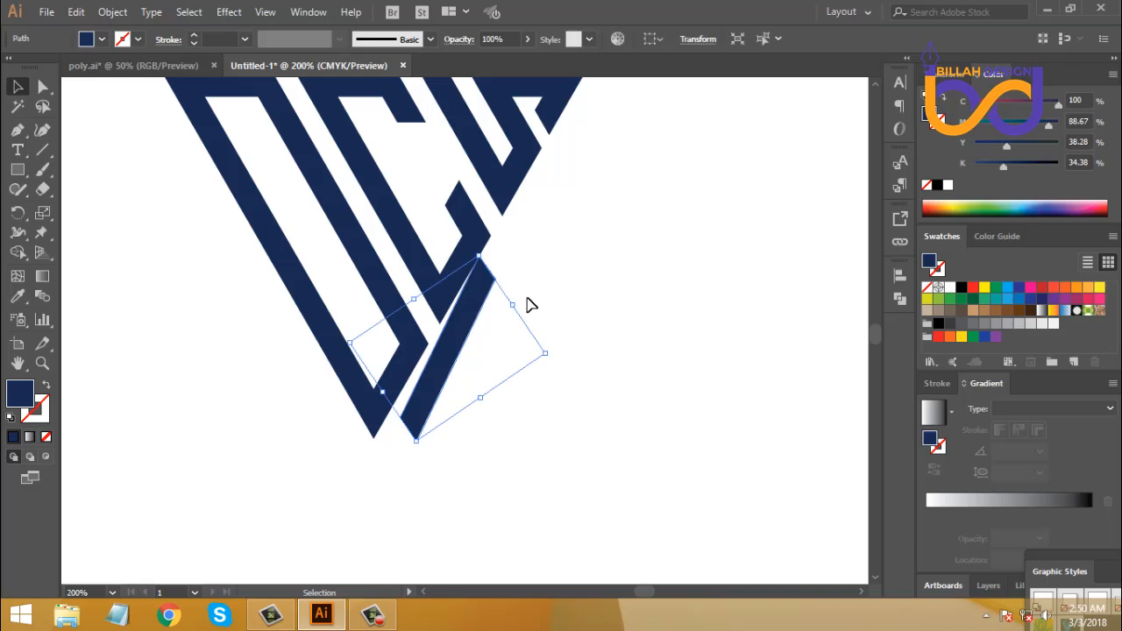
pyautogui.moveTo(521, 301); pyautogui.dragTo(552, 321)
pyautogui.click(619, 390)
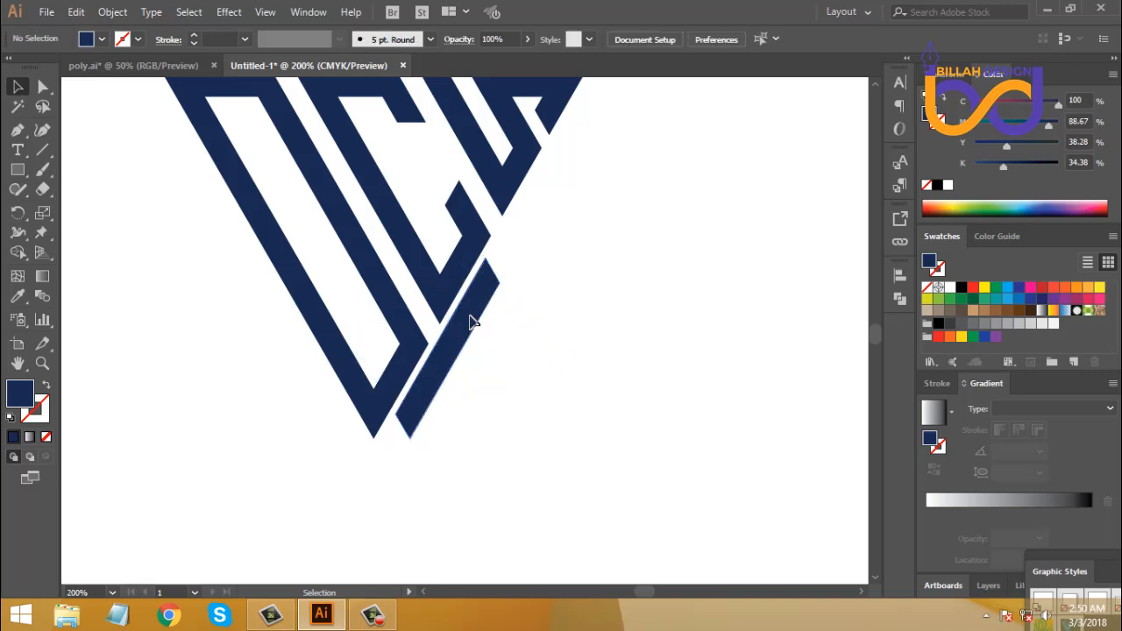
pyautogui.moveTo(469, 317); pyautogui.dragTo(466, 316)
pyautogui.click(576, 380)
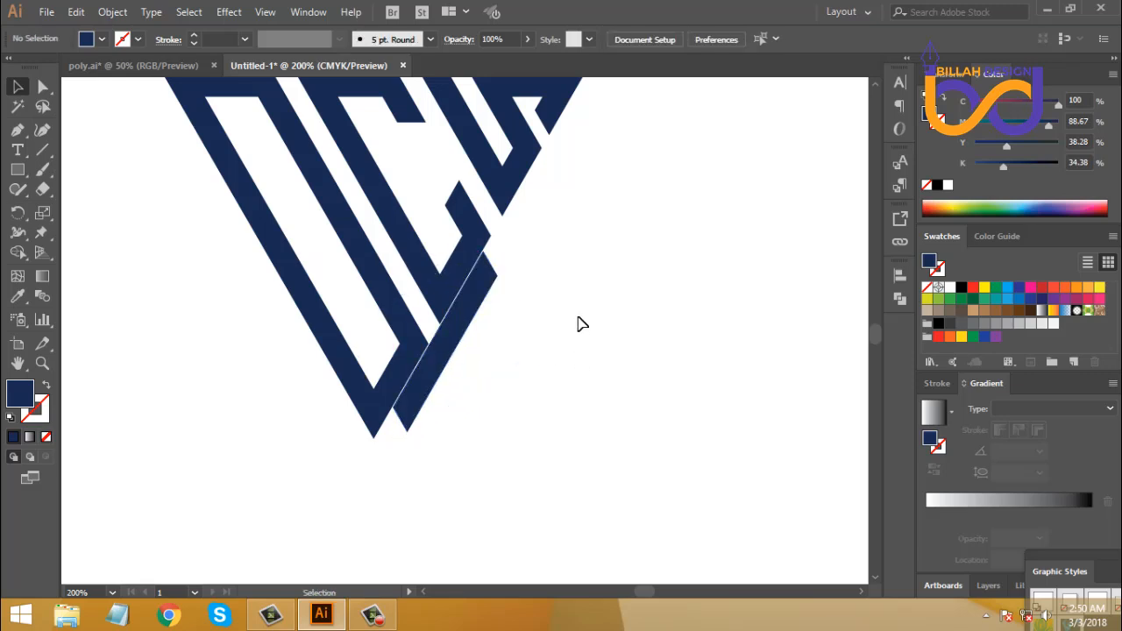
# Move the slanted bar up across the large piece's inner arm, with its lower end reaching into the piece's opening.
pyautogui.moveTo(578, 323); pyautogui.dragTo(620, 422)
pyautogui.moveTo(545, 449); pyautogui.dragTo(466, 303)
pyautogui.click(638, 468)
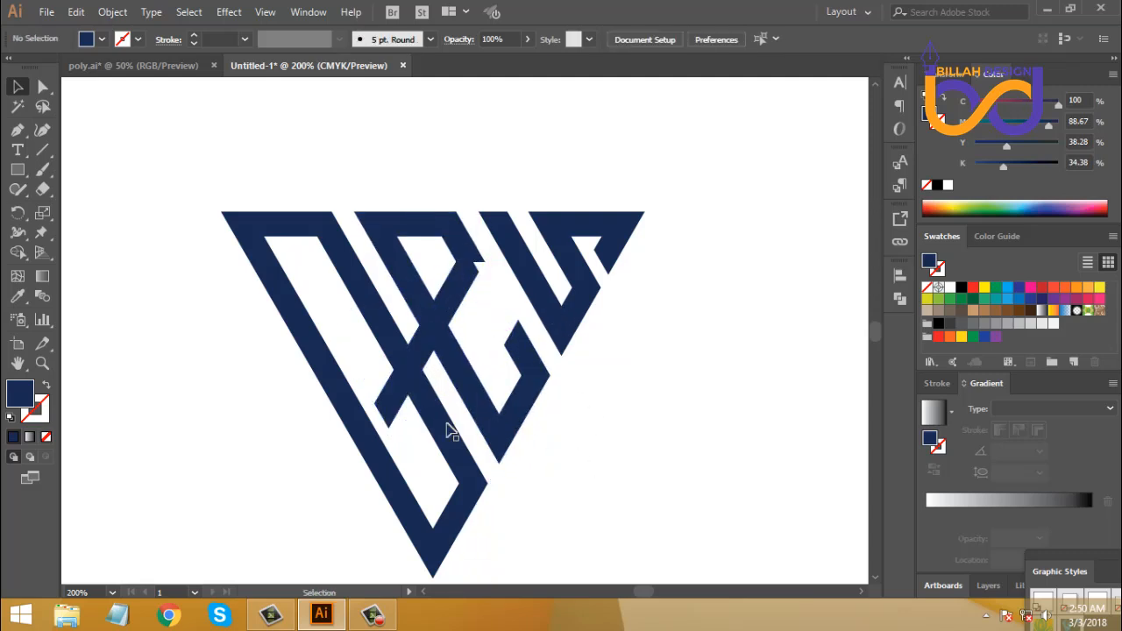
# Divide the large piece and the crossing bar where they overlap and ungroup the result.
pyautogui.click(400, 412)
pyautogui.keyDown('shift'); pyautogui.click(382, 338); pyautogui.keyUp('shift')
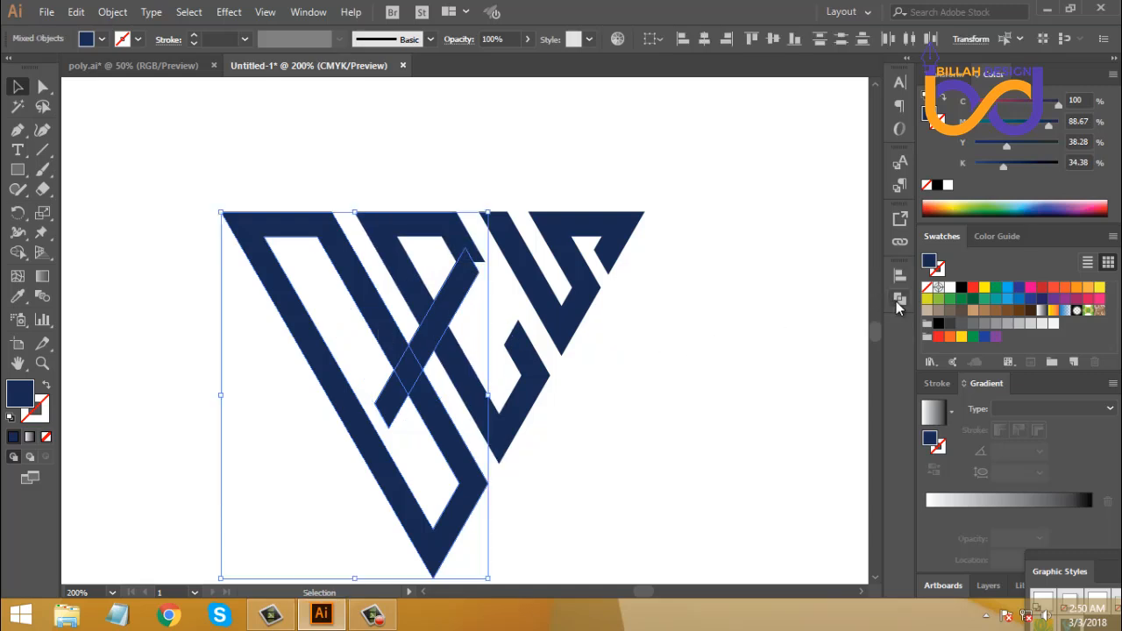
pyautogui.click(898, 301)
pyautogui.click(711, 351)
pyautogui.click(898, 301)
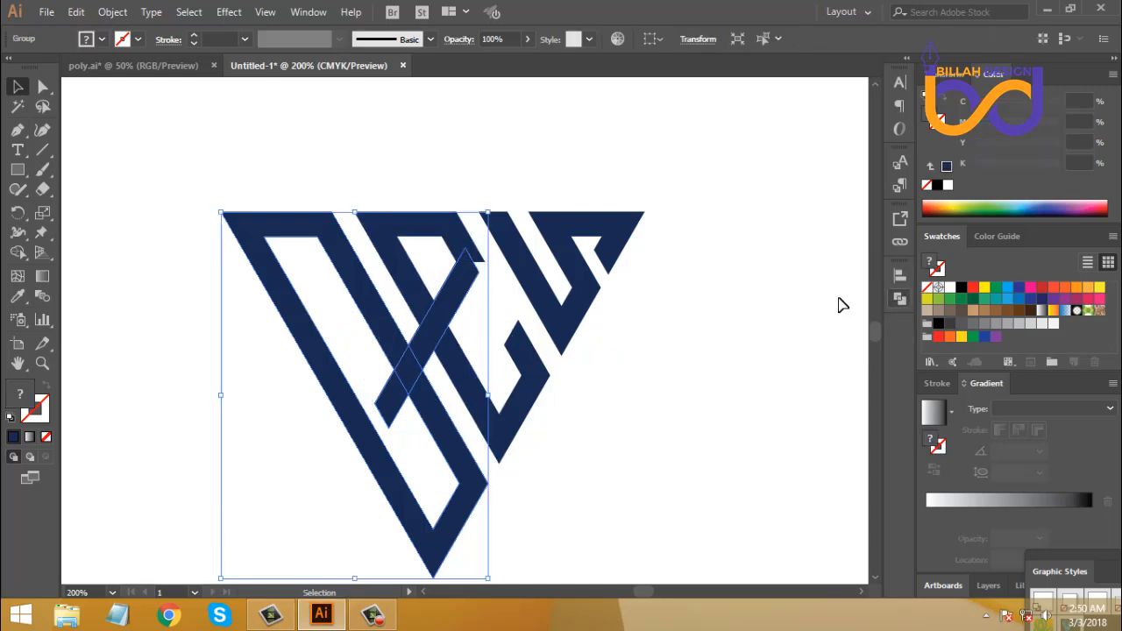
pyautogui.rightClick(709, 279)
pyautogui.click(749, 408)
# Delete the part of the bar that extends outside the large piece over the C, keeping the short inner stub.
pyautogui.click(719, 360)
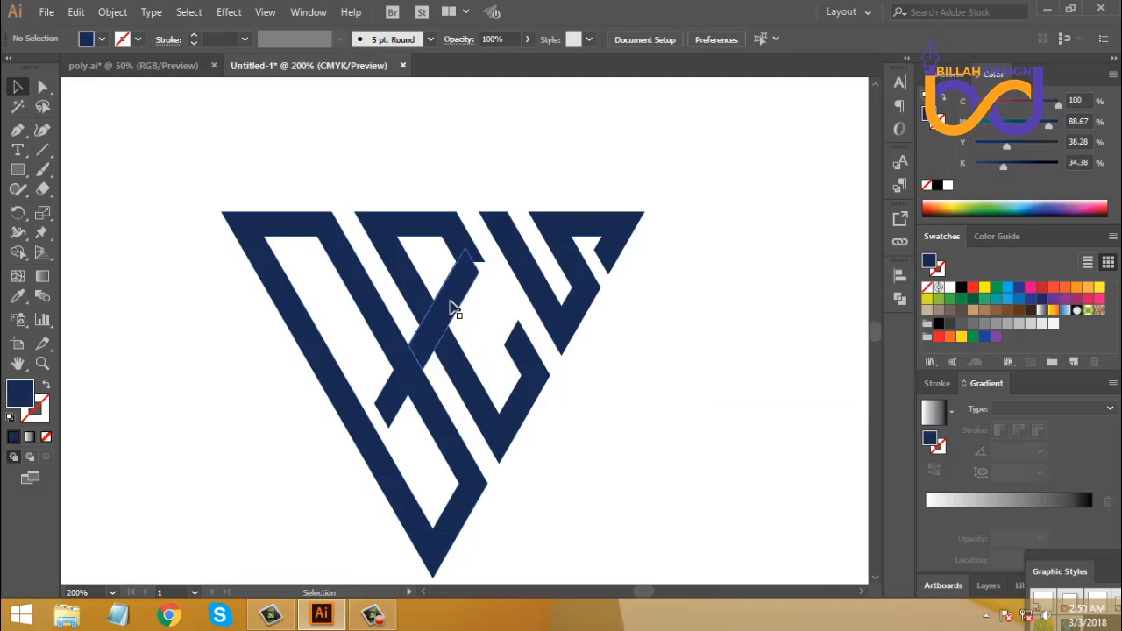
pyautogui.moveTo(450, 309); pyautogui.dragTo(727, 423)
pyautogui.press('Delete')
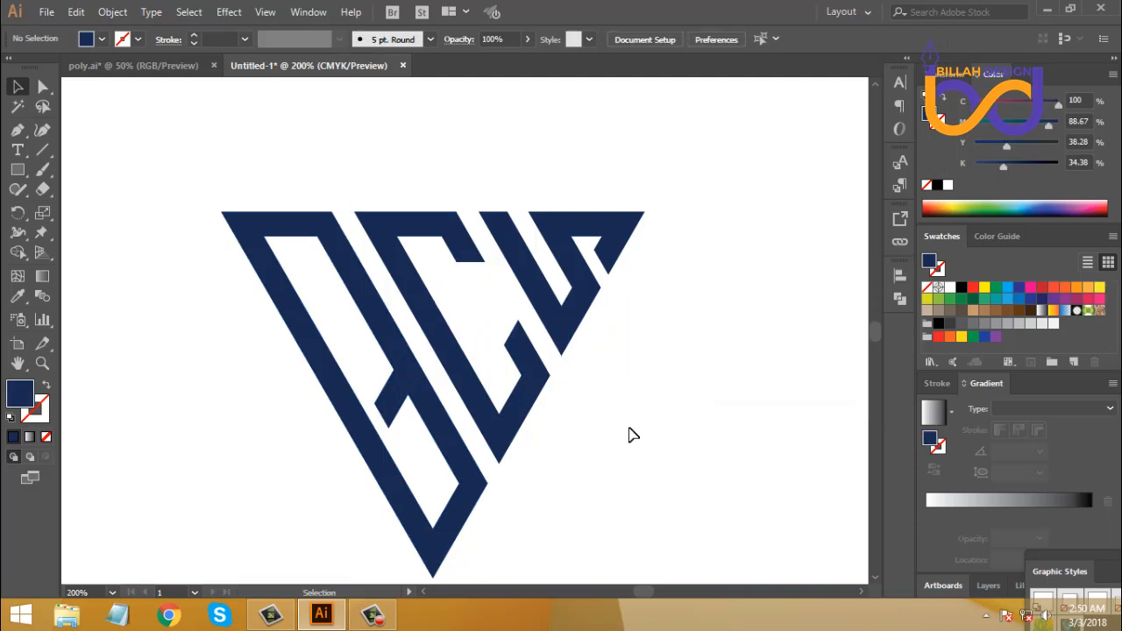
# Draw a horizontal line from the C's upper arm end across the large piece's inner arm and divide the piece along it.
pyautogui.click(42, 149)
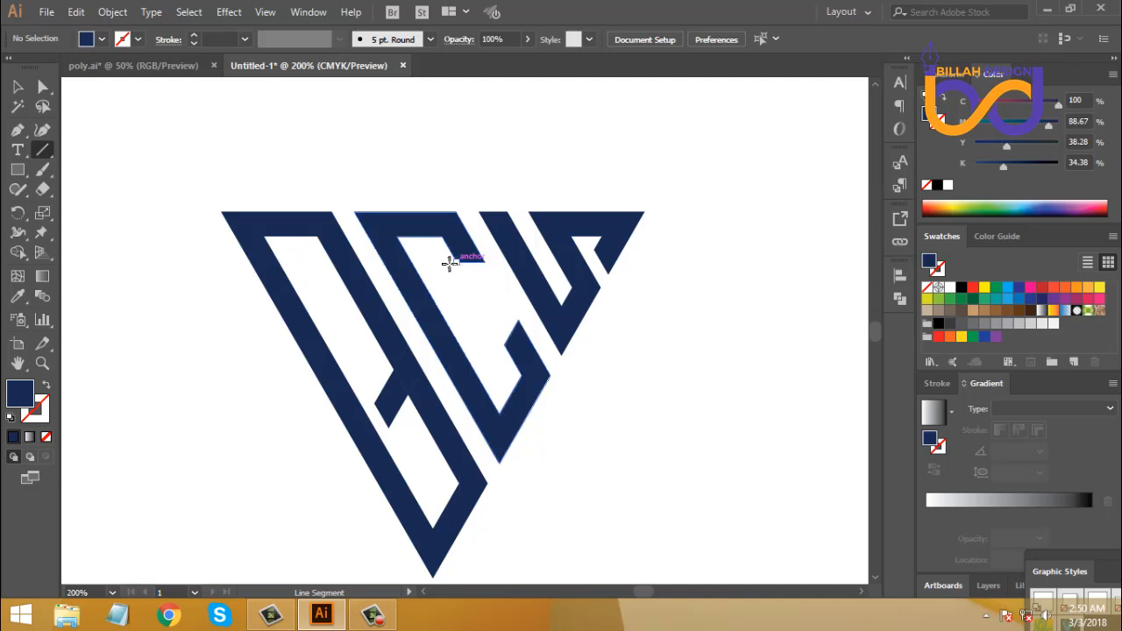
pyautogui.moveTo(450, 263); pyautogui.dragTo(308, 261)
pyautogui.click(42, 86)
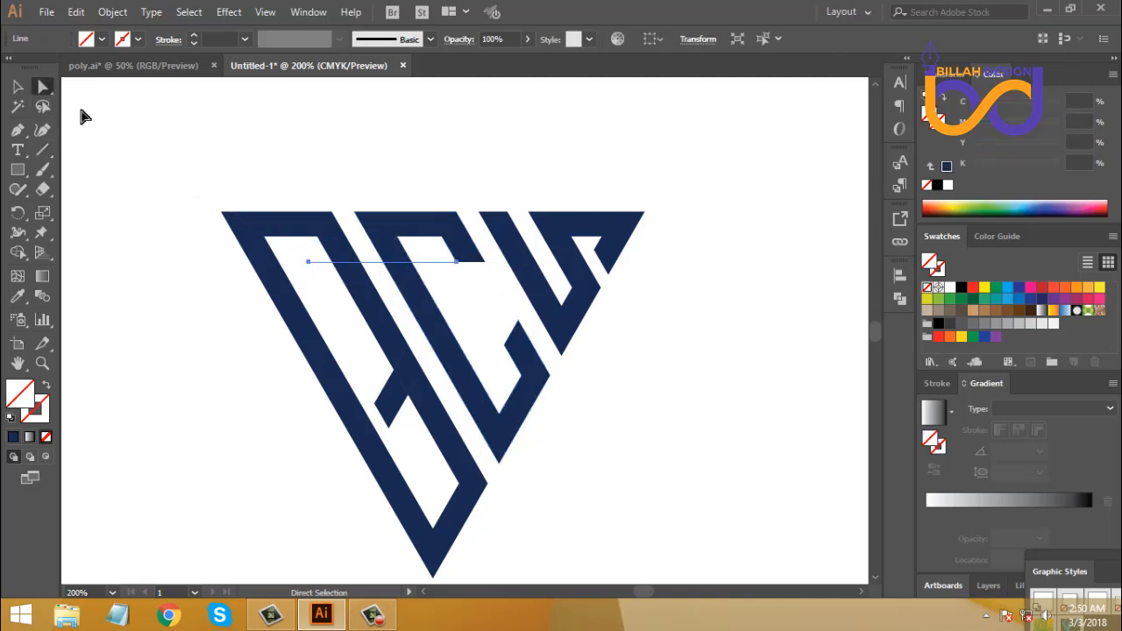
pyautogui.click(339, 254)
pyautogui.click(899, 299)
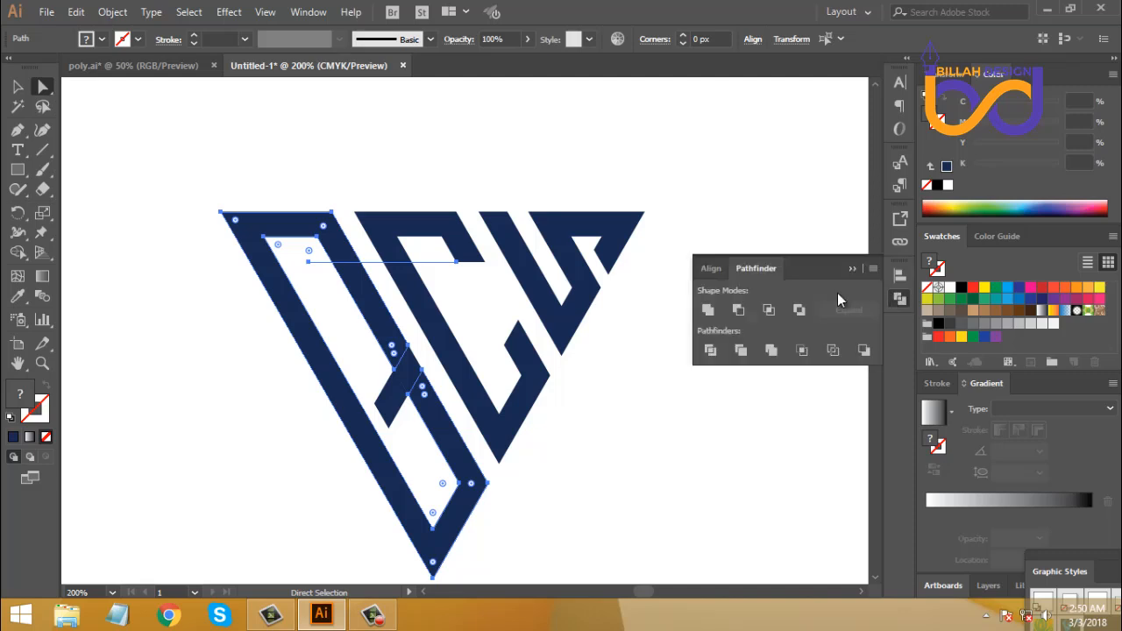
pyautogui.click(711, 348)
pyautogui.click(900, 300)
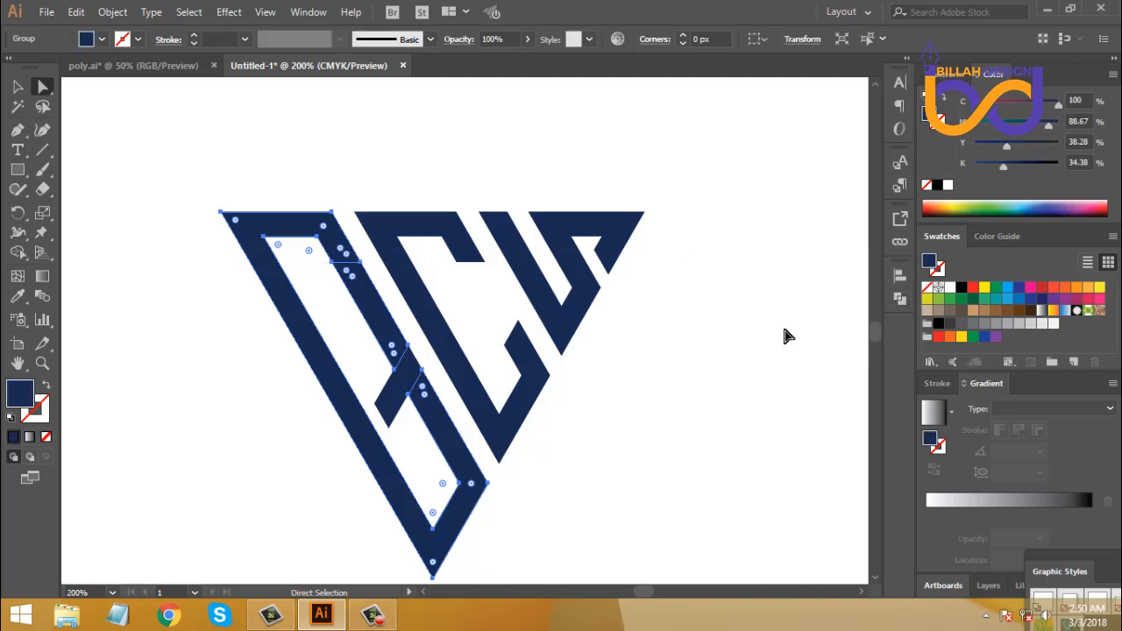
# Delete the inner arm segment between the dividing line and the slanted bar to open the large piece into a G.
pyautogui.click(785, 330)
pyautogui.click(390, 321)
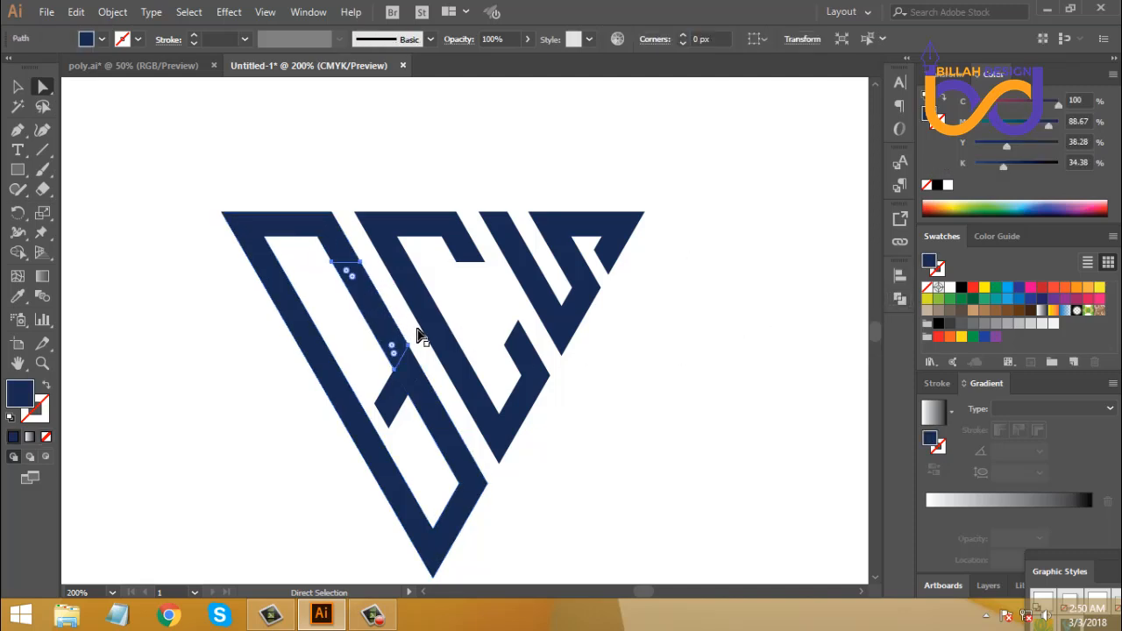
pyautogui.press('Delete')
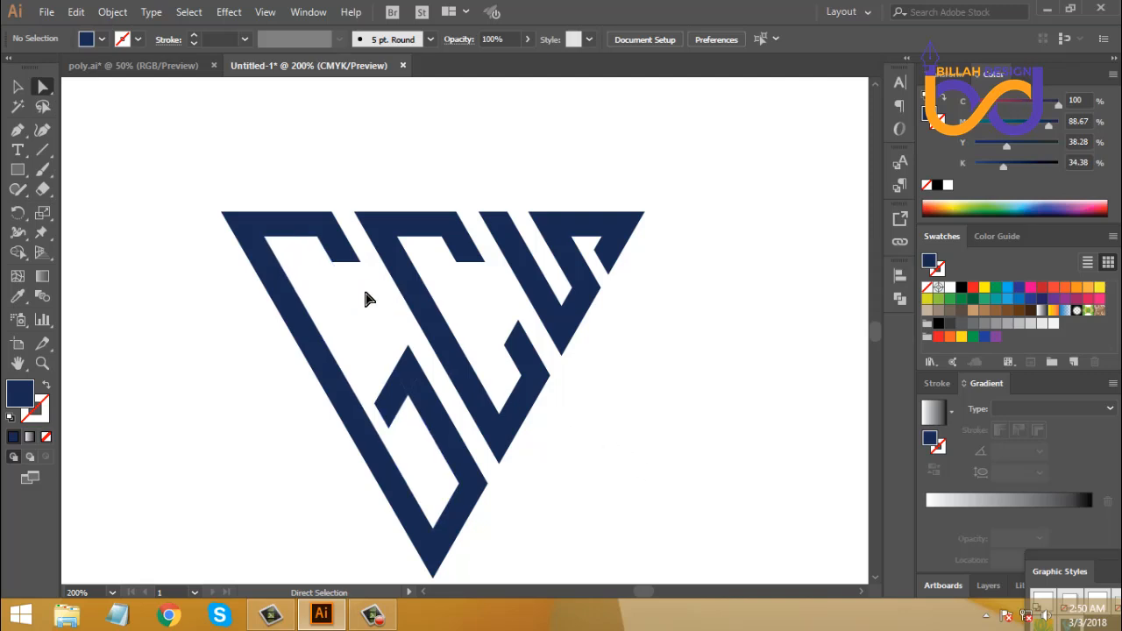
# Delete the leftover unfilled paths inside the G and the C.
pyautogui.moveTo(342, 316); pyautogui.dragTo(341, 318)
pyautogui.press('Delete')
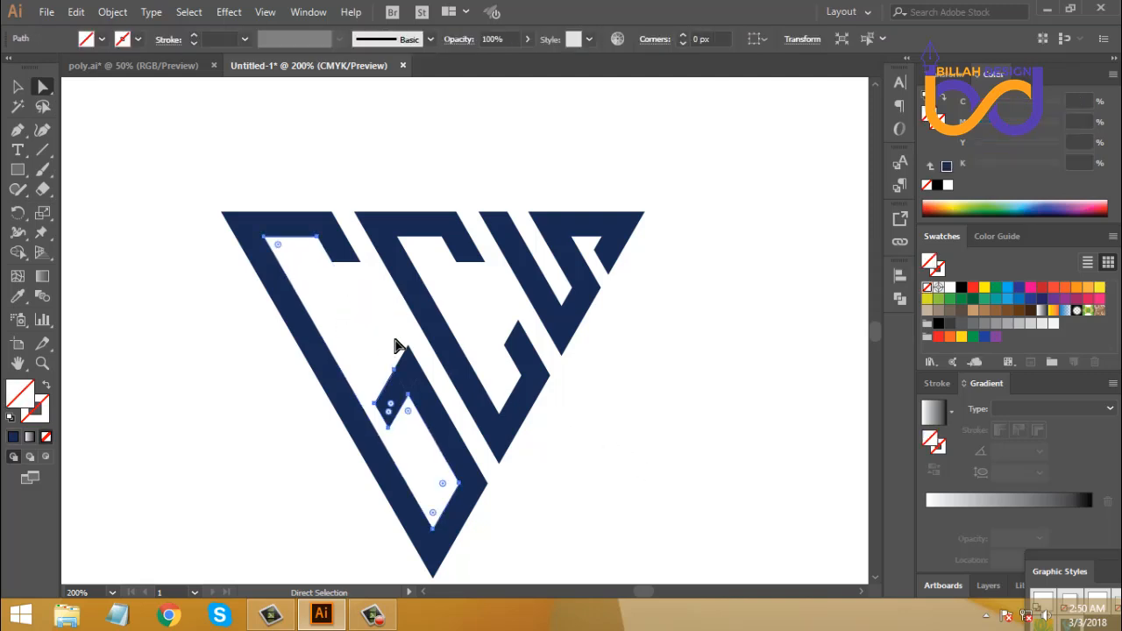
pyautogui.press('Delete')
pyautogui.moveTo(464, 305); pyautogui.dragTo(464, 308)
pyautogui.press('Delete')
pyautogui.press('Delete')
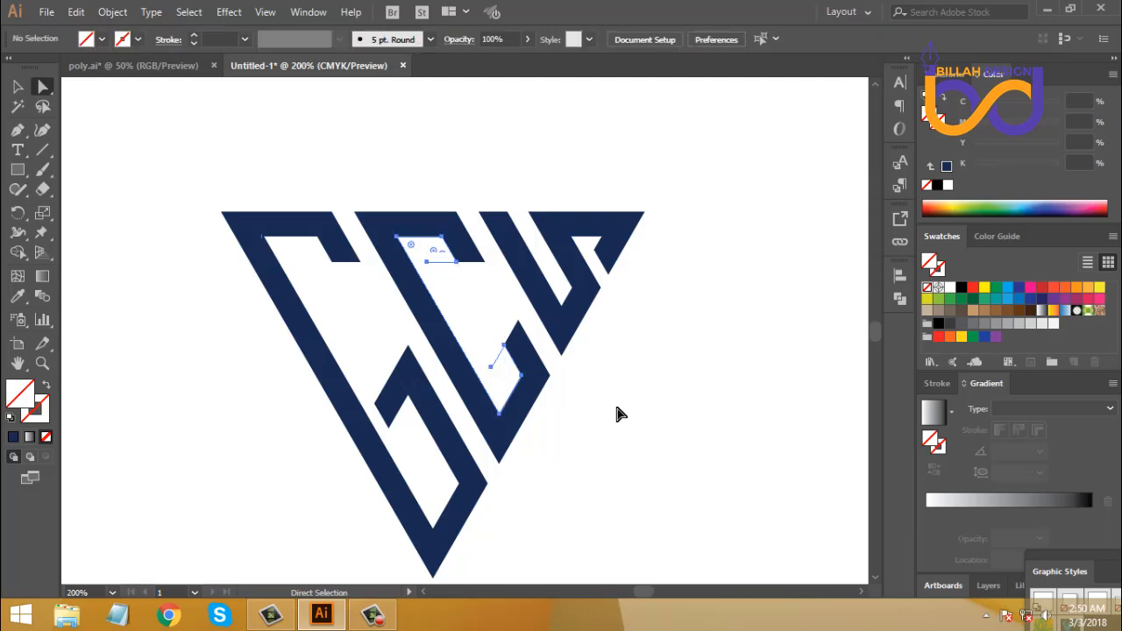
# Group all pieces of the new inverted-triangle GCS logo into one object and deselect it.
pyautogui.hotkey('ctrl', '-')
pyautogui.hotkey('ctrl', '-')
pyautogui.hotkey('ctrl', '-')
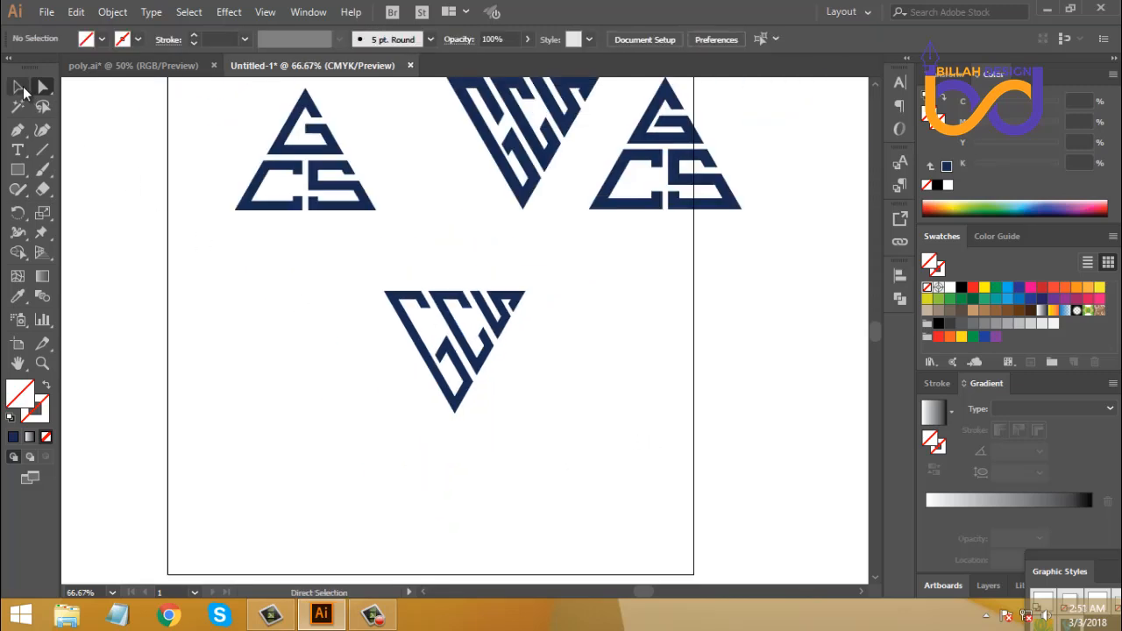
pyautogui.click(18, 85)
pyautogui.moveTo(547, 261); pyautogui.dragTo(377, 417)
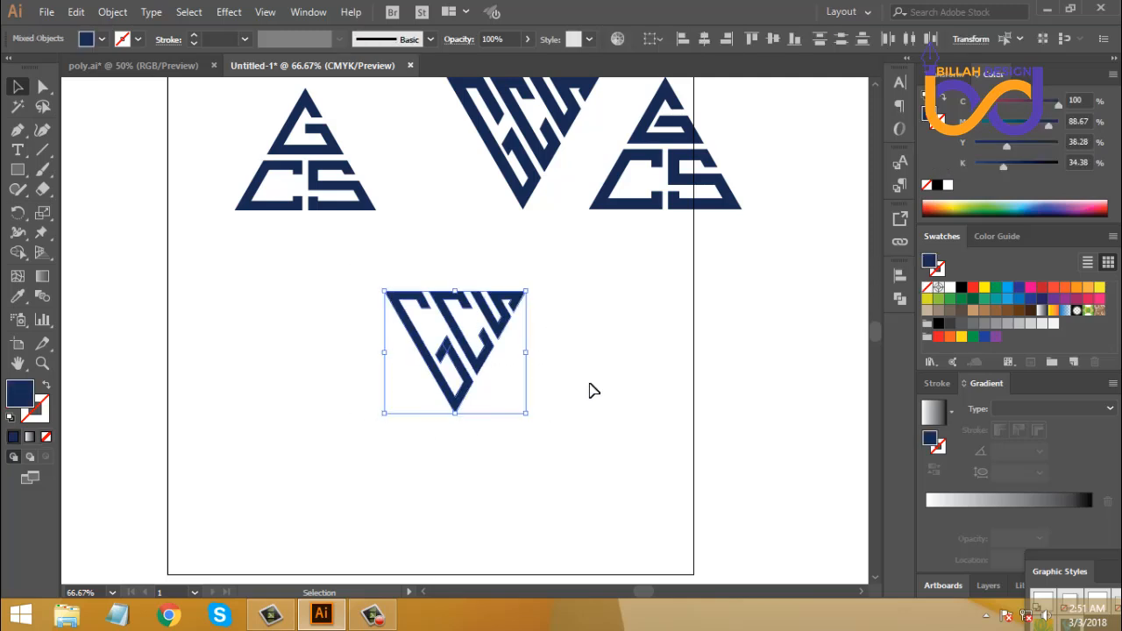
pyautogui.click(898, 299)
pyautogui.hotkey('ctrl', 'g')
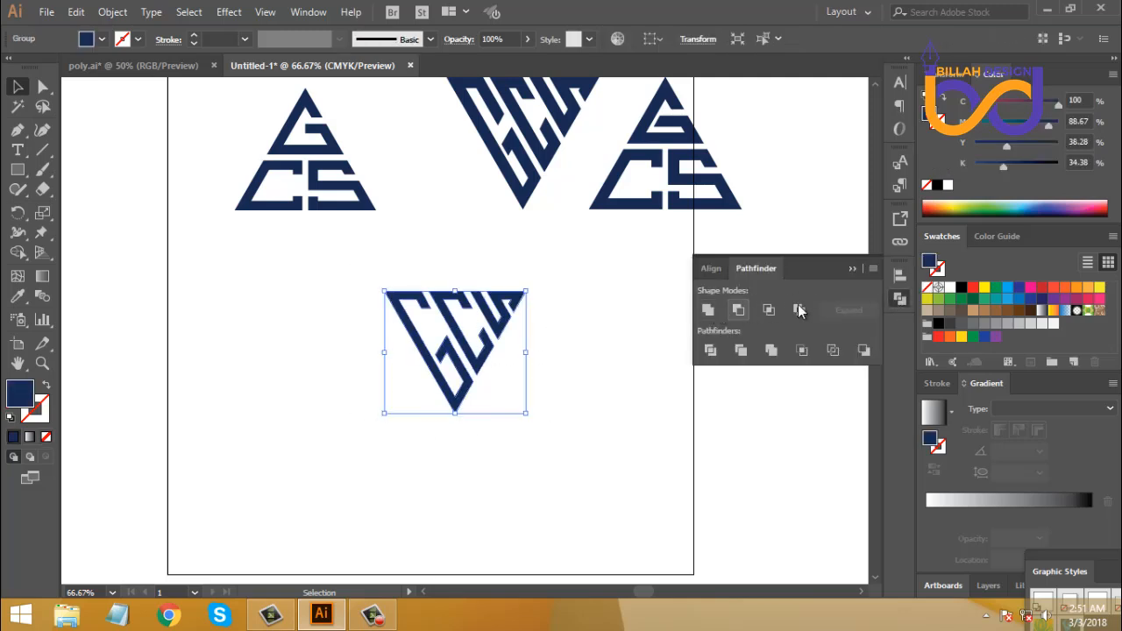
pyautogui.click(899, 303)
pyautogui.click(621, 390)
pyautogui.hotkey('ctrl', '-')
pyautogui.hotkey('ctrl', '-')
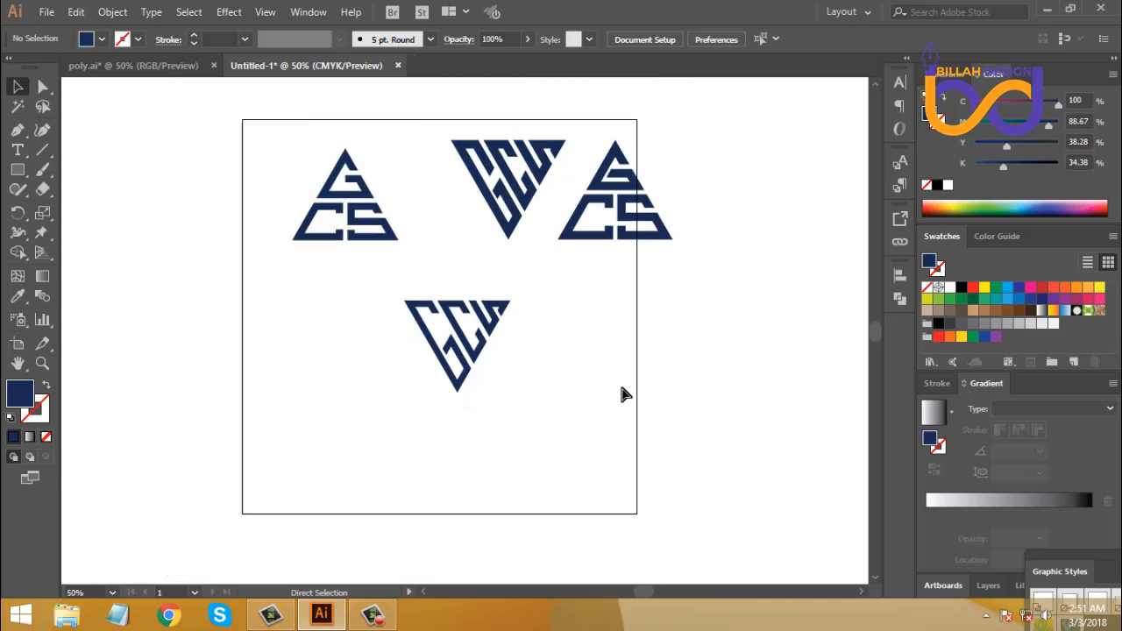